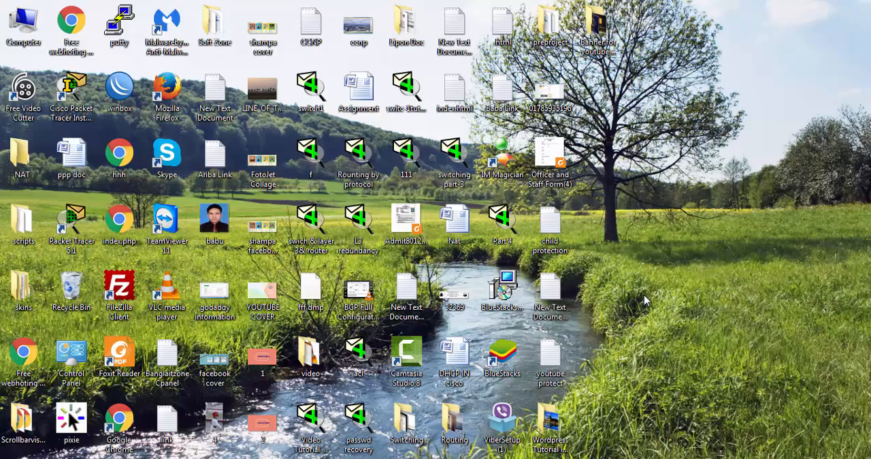
- Open the DOC text file from the Part 3 folder of Wordpress Tutorial in Bangla on the desktop
double_click(549, 421)
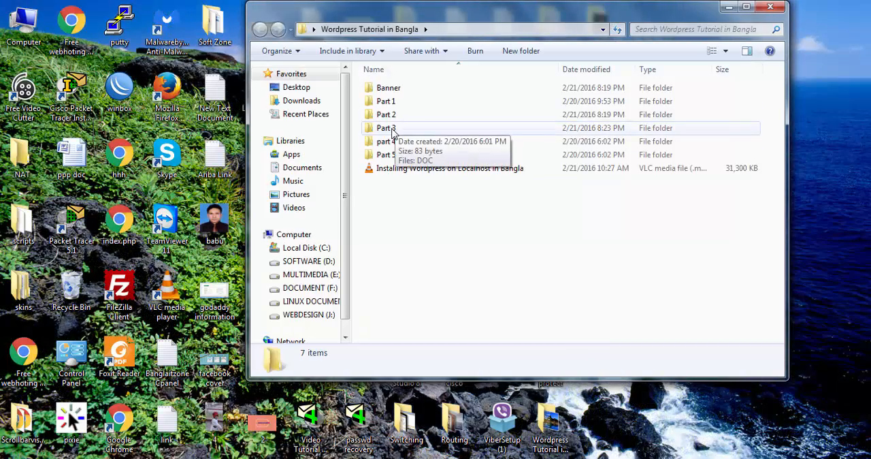
left_click(392, 130)
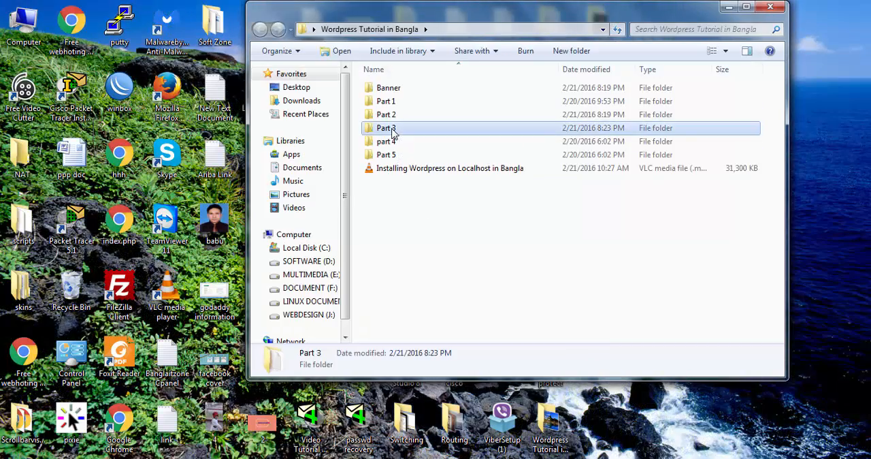
double_click(386, 128)
left_click(746, 6)
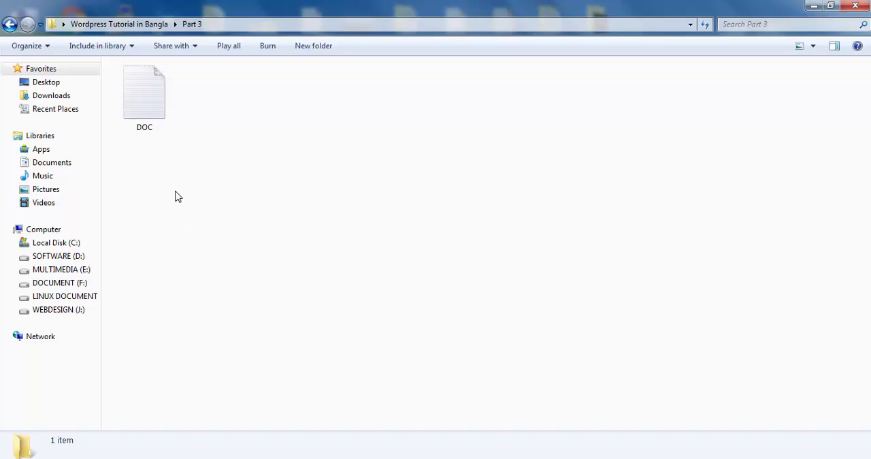
double_click(153, 99)
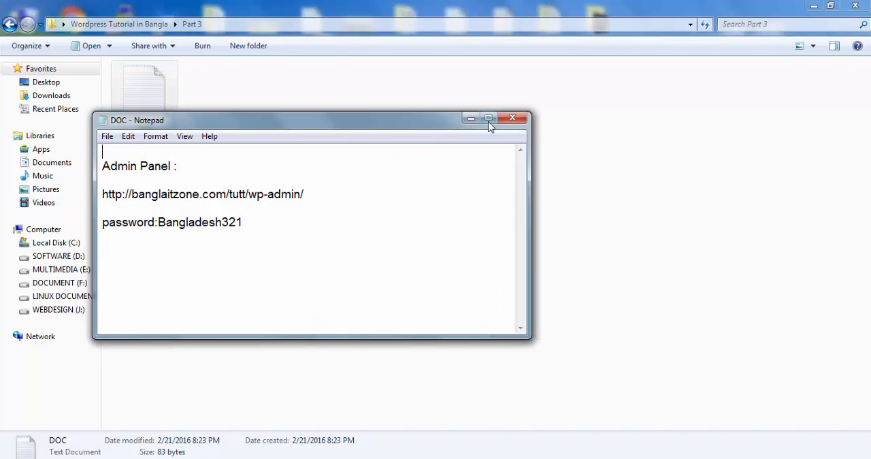
left_click_drag(432, 121, 436, 113)
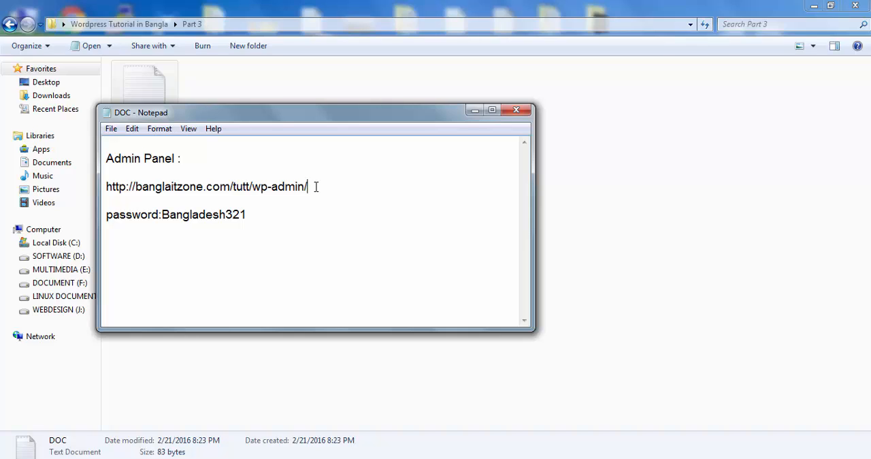
left_click_drag(316, 186, 104, 185)
right_click(135, 189)
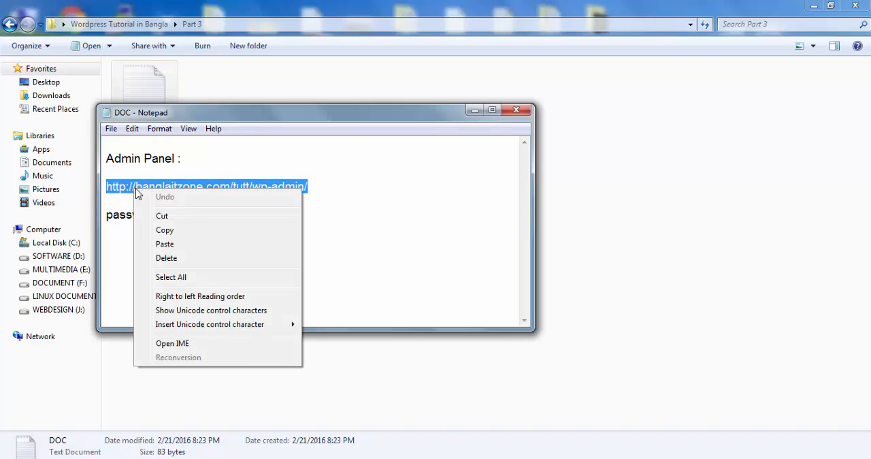
left_click(219, 230)
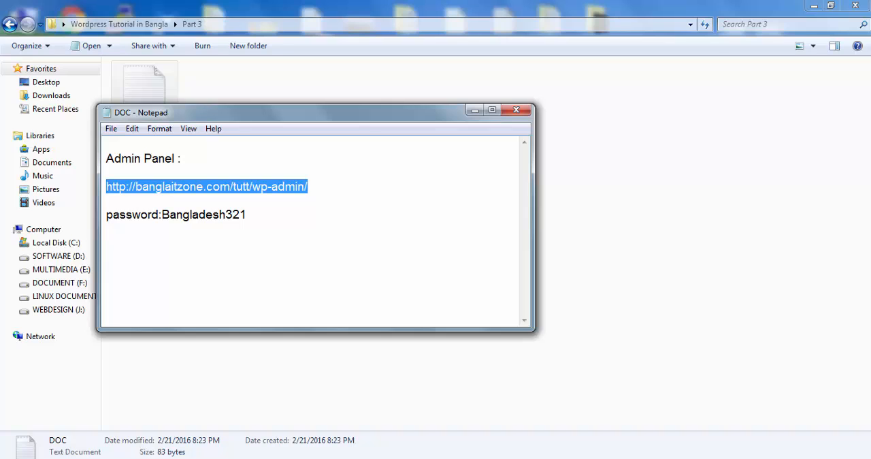
left_click(170, 458)
left_click(402, 25)
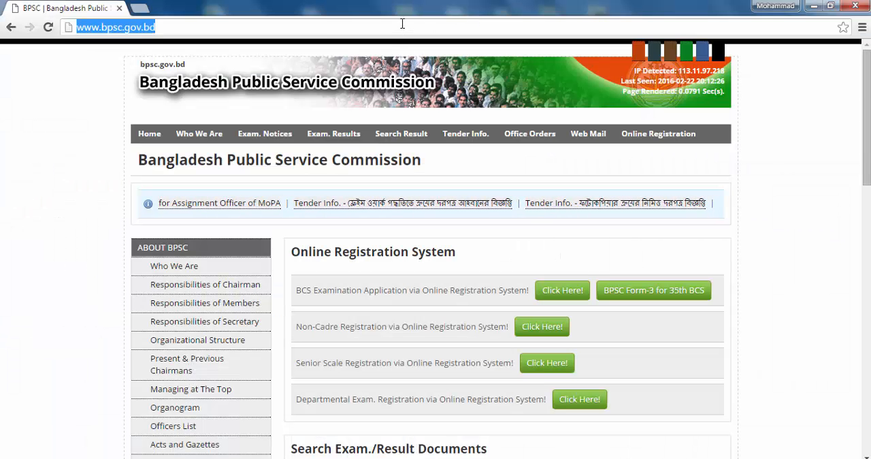
key("ctrl+v")
key("Return")
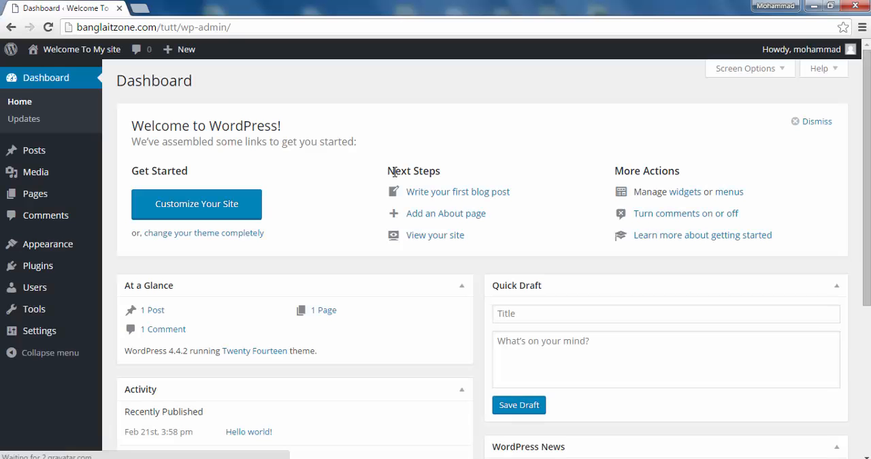
- Log out of the WordPress account and load the copied banglaitzone.com/tutt/wp-admin/ address again
mouse_move(839, 49)
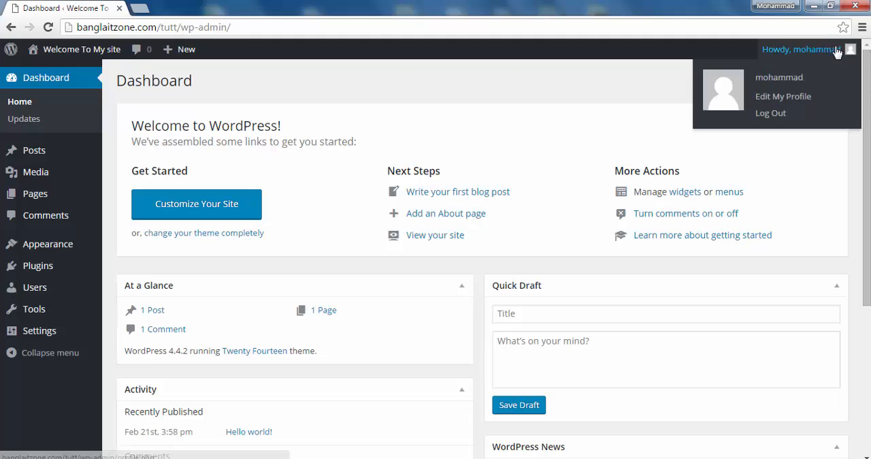
left_click(775, 114)
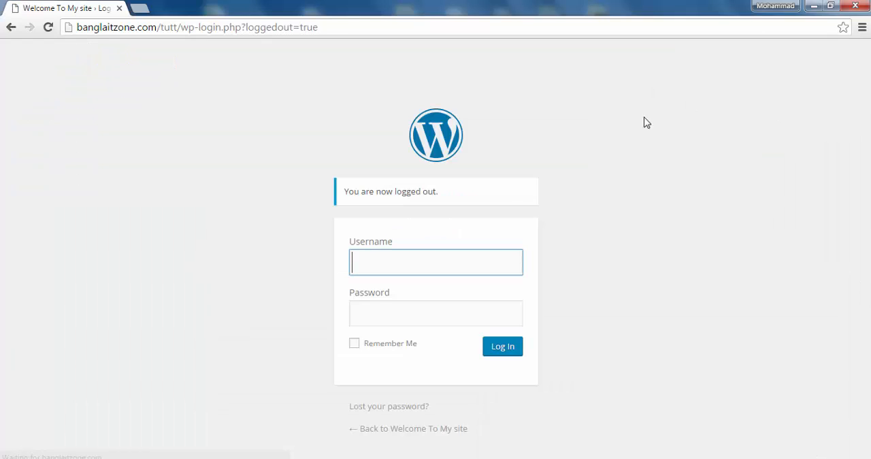
left_click(334, 25)
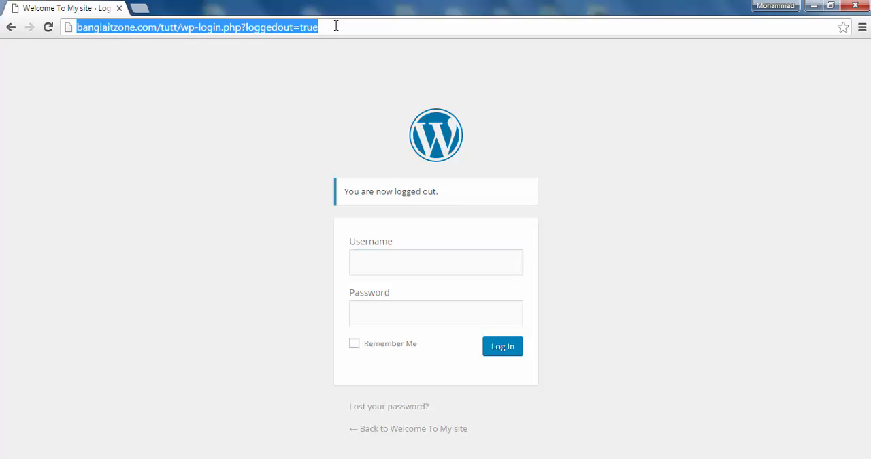
left_click(341, 26)
key("BackSpace")
key("BackSpace")
key("BackSpace")
key("BackSpace")
key("BackSpace")
key("BackSpace")
key("BackSpace")
key("BackSpace")
key("BackSpace")
key("BackSpace")
key("BackSpace")
key("BackSpace")
key("BackSpace")
key("BackSpace")
key("BackSpace")
key("BackSpace")
key("BackSpace")
key("BackSpace")
key("BackSpace")
key("BackSpace")
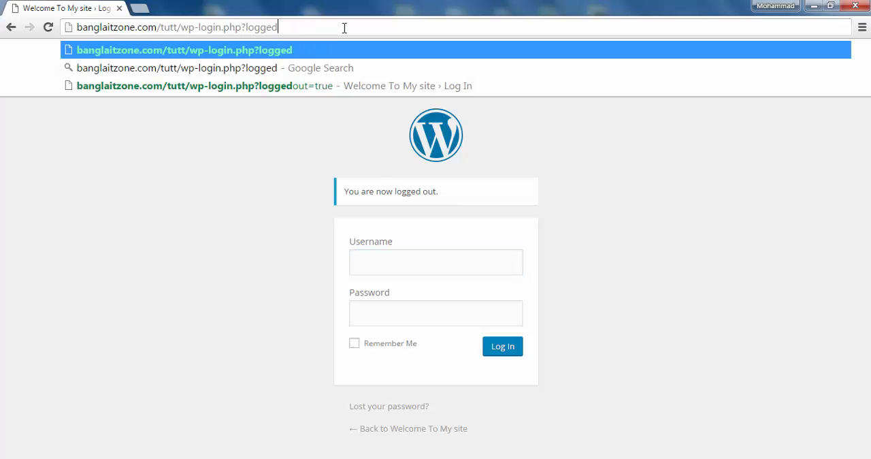
key("BackSpace")
key("BackSpace")
key("BackSpace")
key("BackSpace")
key("BackSpace")
key("BackSpace")
key("BackSpace")
key("BackSpace")
key("BackSpace")
key("BackSpace")
key("BackSpace")
key("BackSpace")
key("BackSpace")
key("BackSpace")
key("BackSpace")
key("BackSpace")
key("BackSpace")
key("BackSpace")
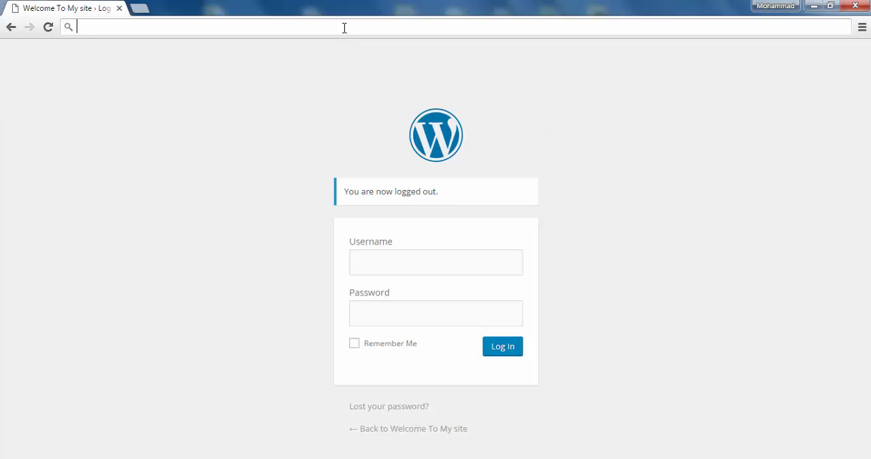
key("ctrl+v")
key("Return")
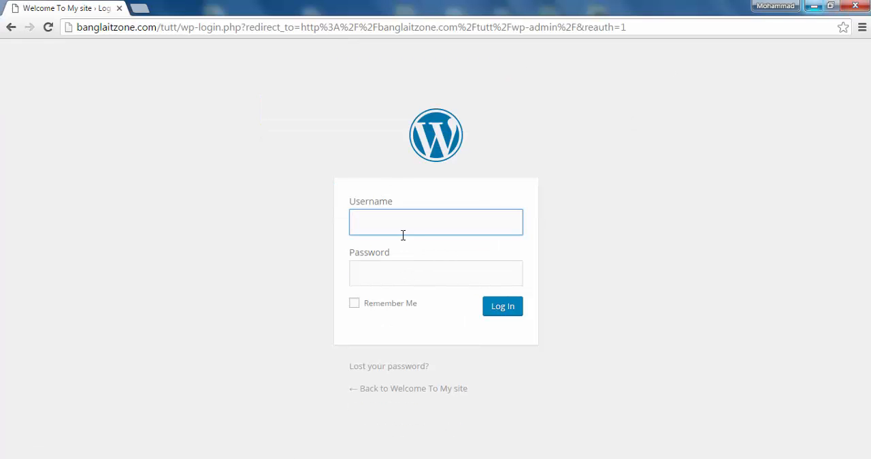
- Switch to the DOC note in Notepad, add a line with the account's username above the password line, and close the note
key("alt+Tab")
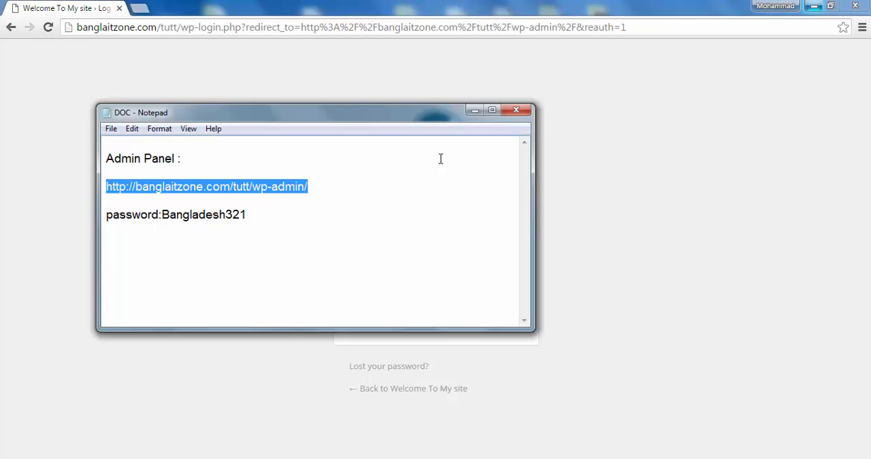
left_click(129, 202)
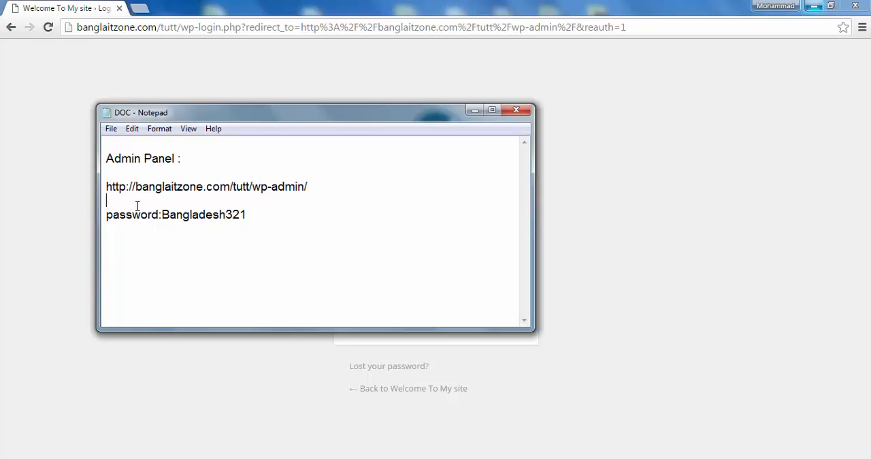
type("username:mohammad")
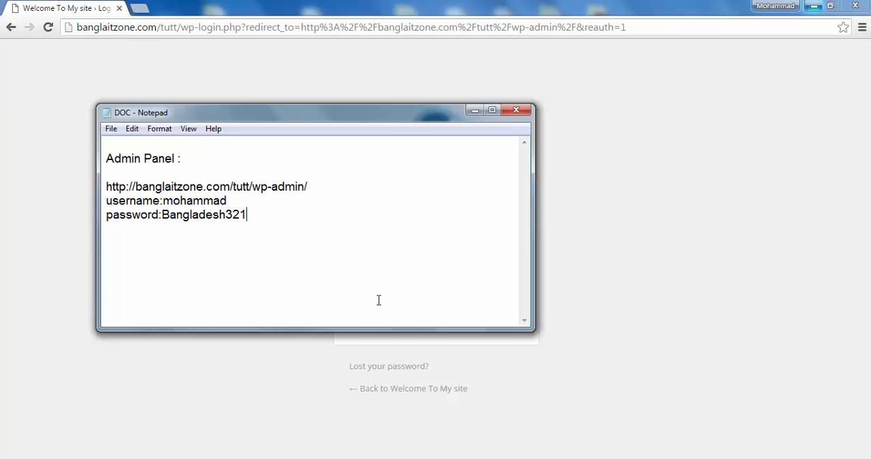
left_click(516, 110)
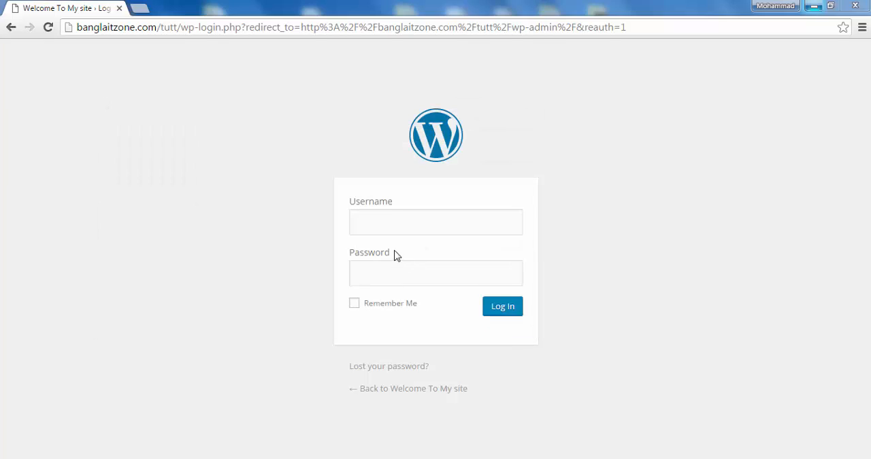
- Log in to WordPress with the account's username and password, and decline to let the browser save the password
left_click(391, 218)
type("mohammad")
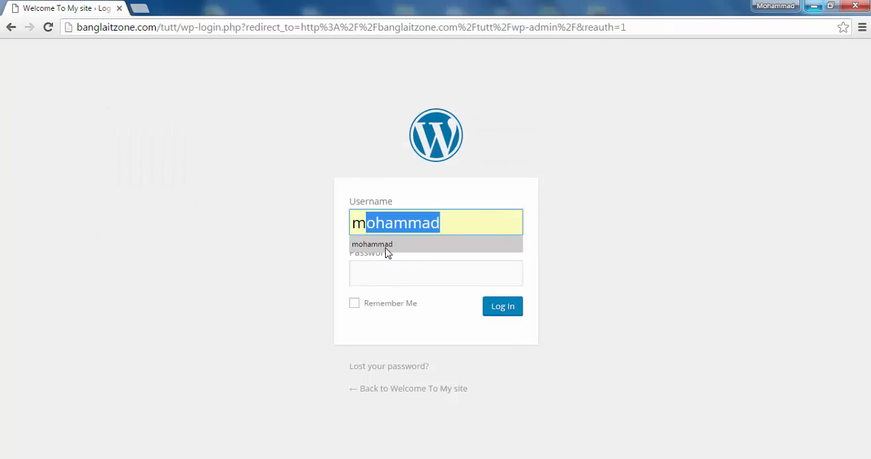
left_click(387, 253)
left_click(387, 277)
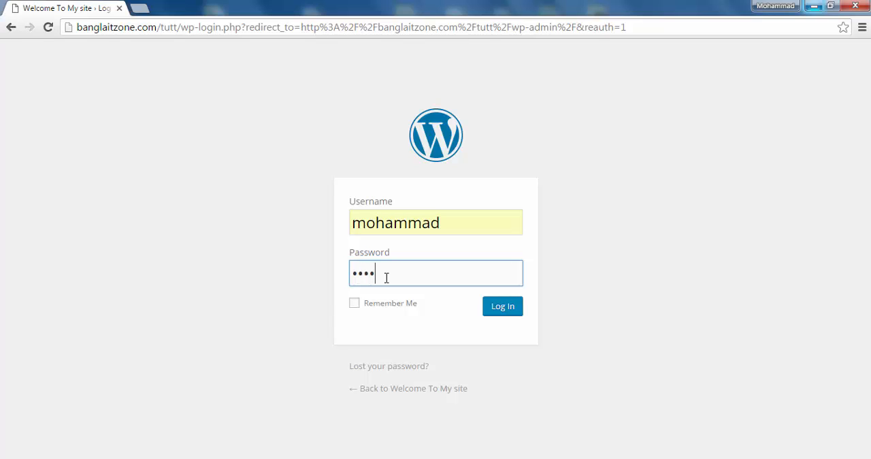
type("•••••••••••")
key("Return")
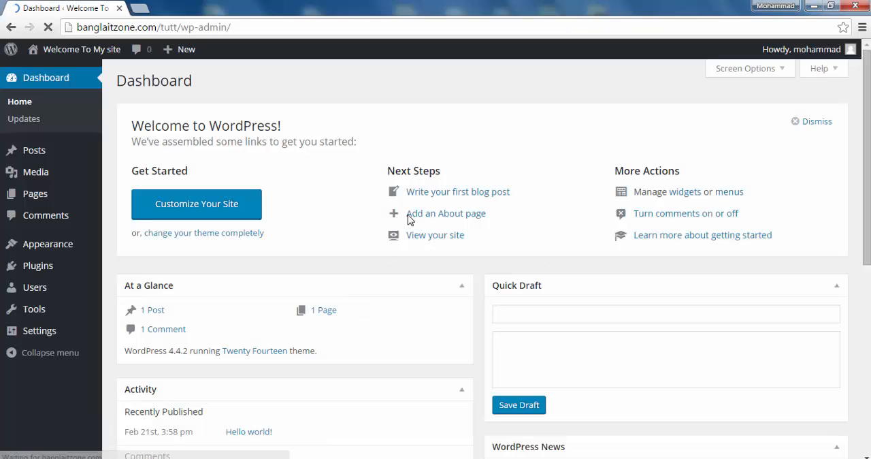
left_click(810, 121)
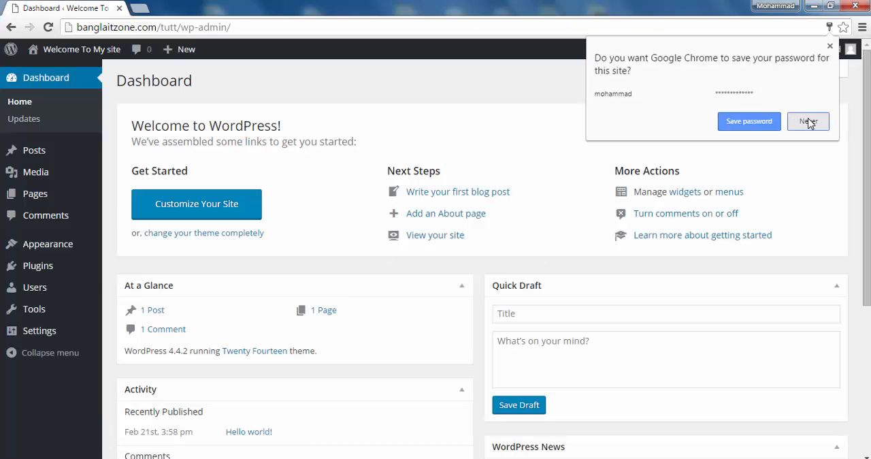
- Look over the dashboard sections and dismiss the Welcome to WordPress panel
scroll(262, 170, "down", 4)
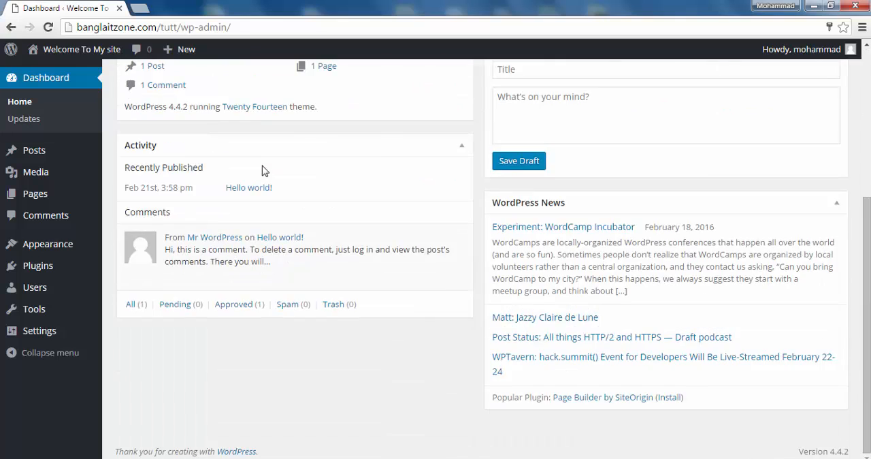
scroll(263, 170, "up", 4)
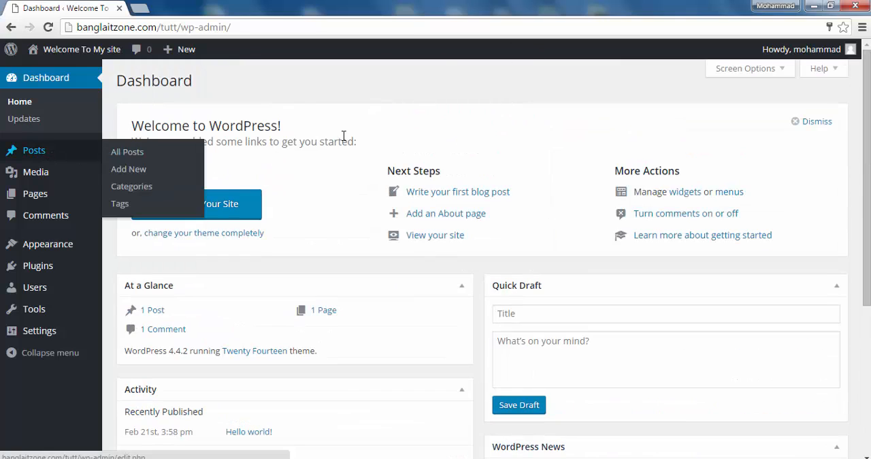
scroll(350, 170, "down", 4)
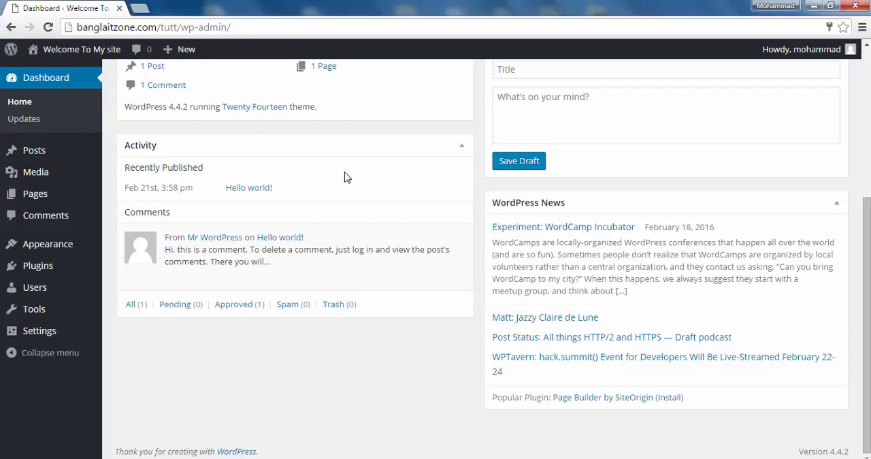
scroll(343, 179, "up", 4)
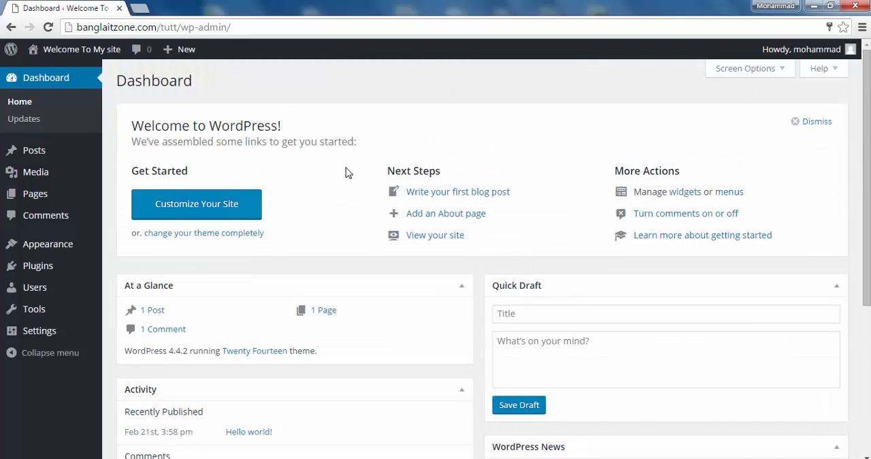
scroll(346, 172, "down", 2)
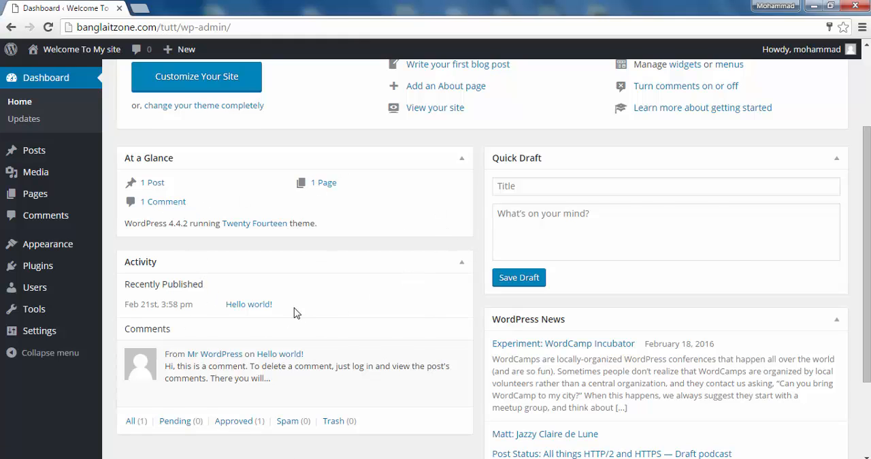
scroll(296, 312, "up", 2)
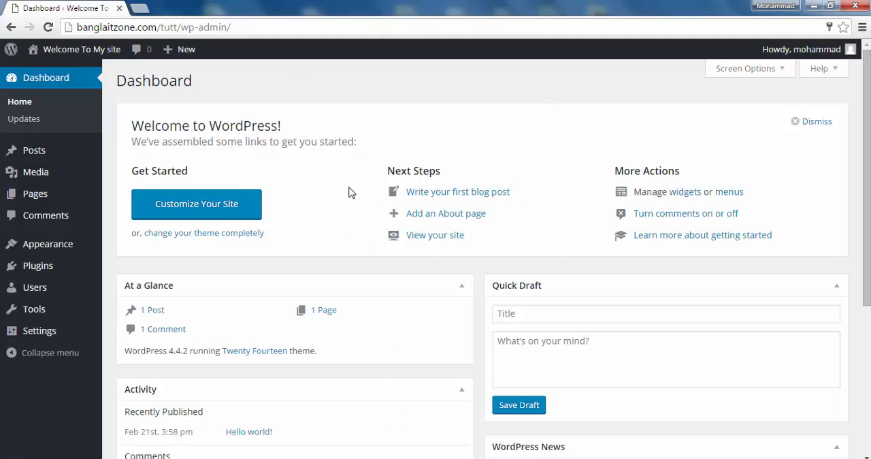
left_click(798, 123)
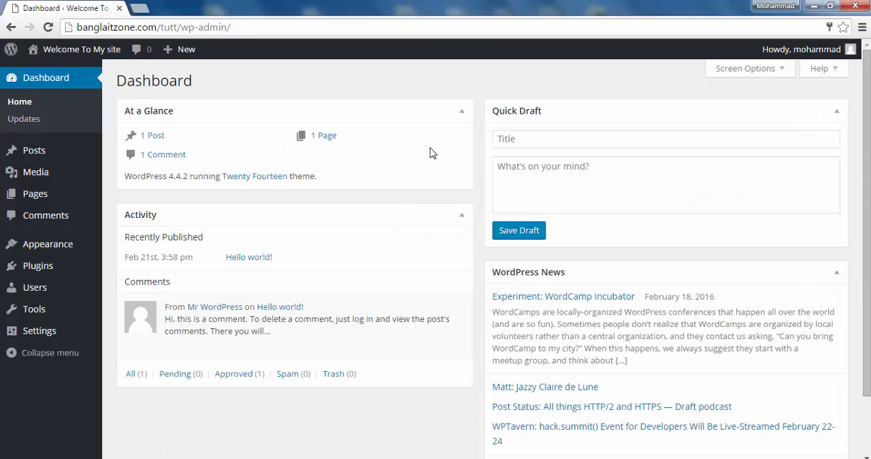
- Open the General Settings page of the WordPress site
scroll(366, 195, "down", 2)
scroll(366, 195, "up", 2)
mouse_move(68, 334)
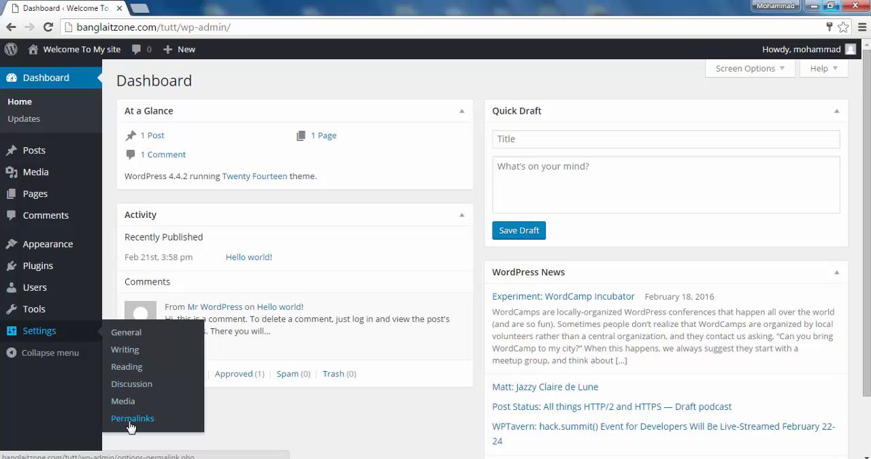
left_click(125, 339)
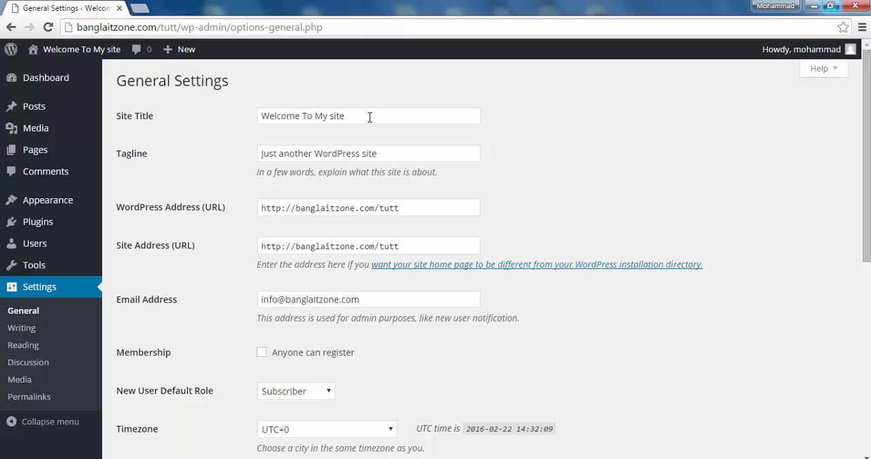
- Open the site's front page in a new tab, check the site title there, and return to General Settings
right_click(62, 47)
left_click(95, 58)
mouse_move(2, 221)
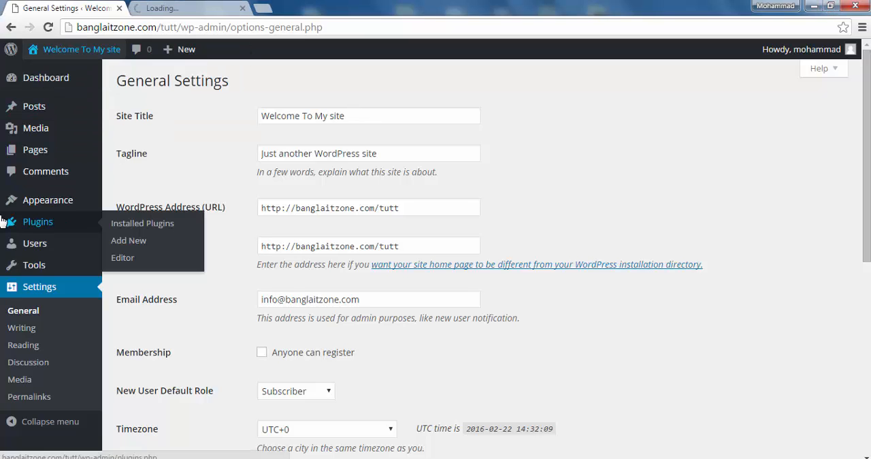
left_click(194, 9)
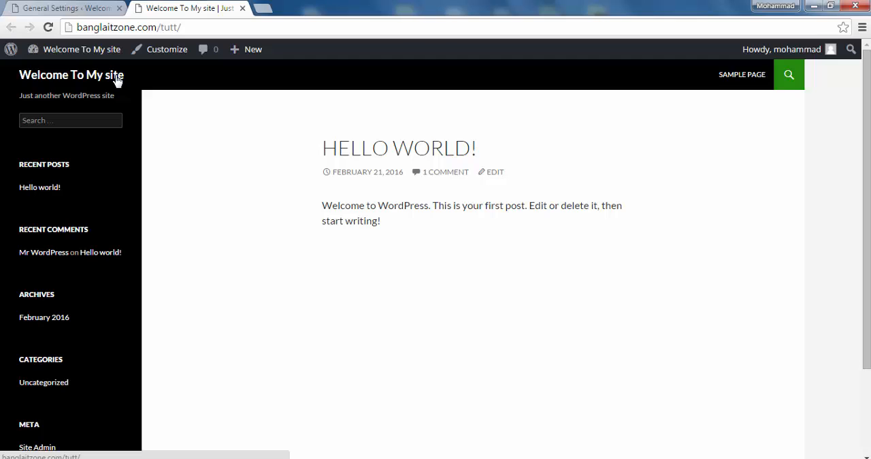
left_click_drag(19, 77, 36, 77)
left_click(126, 7)
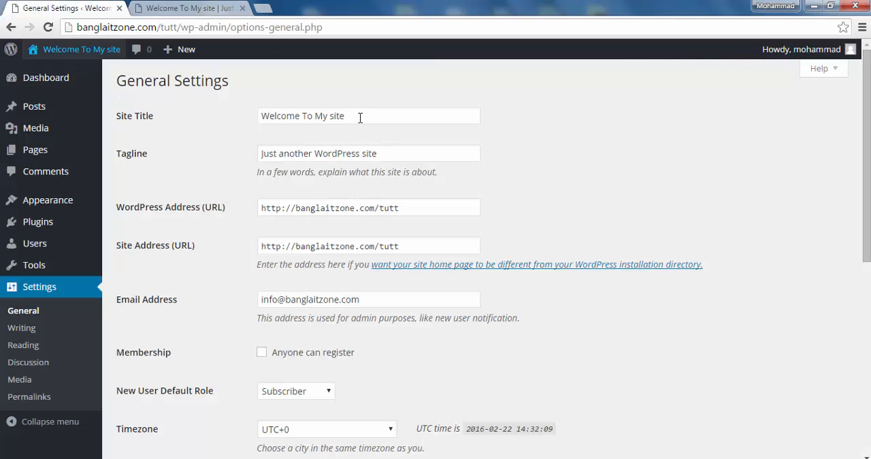
- Change the site title to "It's My Blog Site" and save the General Settings
left_click_drag(360, 118, 249, 124)
key("BackSpace")
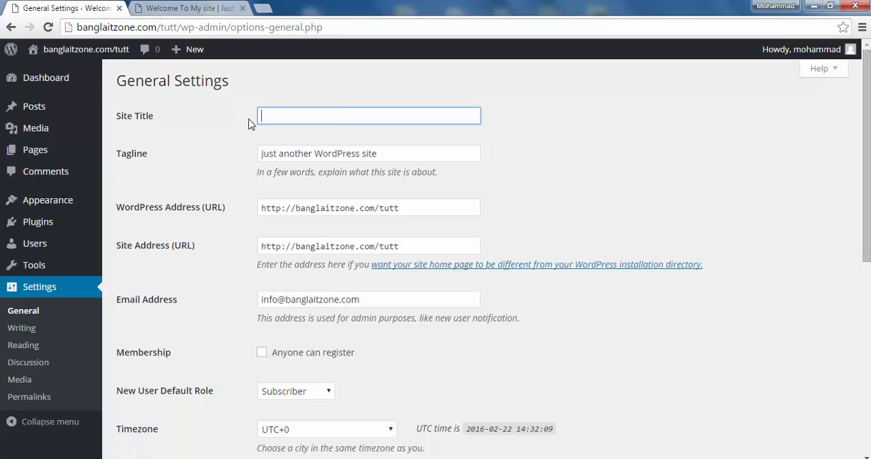
type("Its")
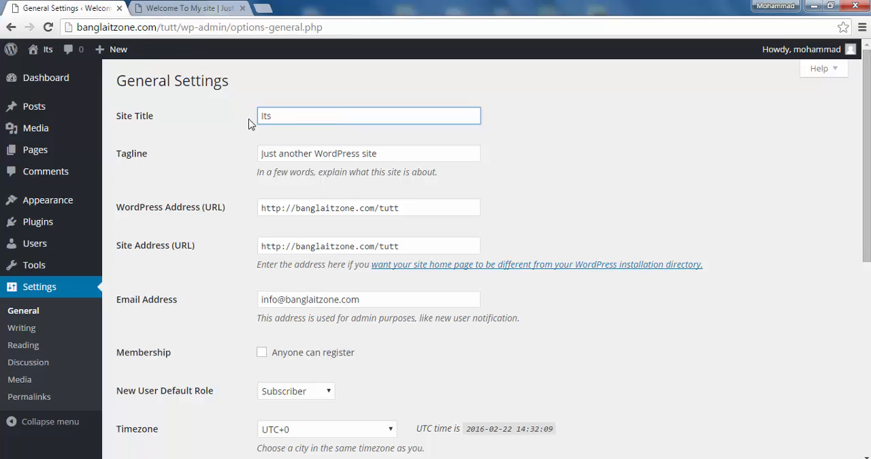
type(" M")
key("BackSpace")
key("BackSpace")
key("BackSpace")
key("BackSpace")
type("IT")
key("BackSpace")
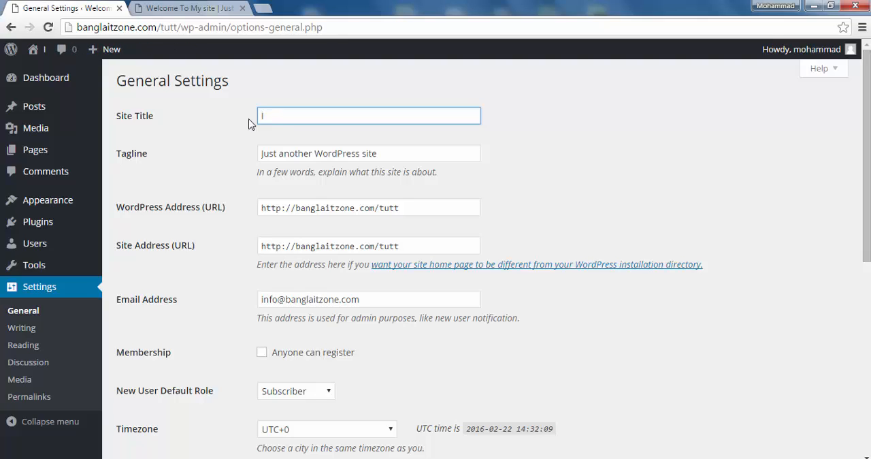
type("t's")
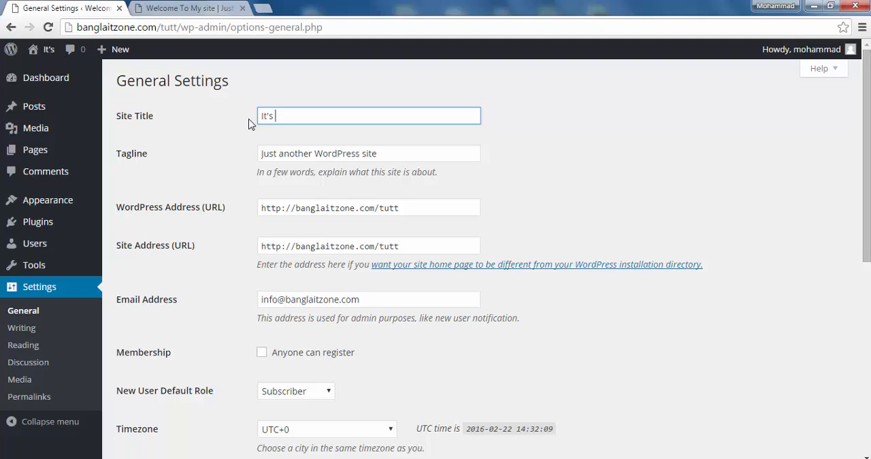
type(" My")
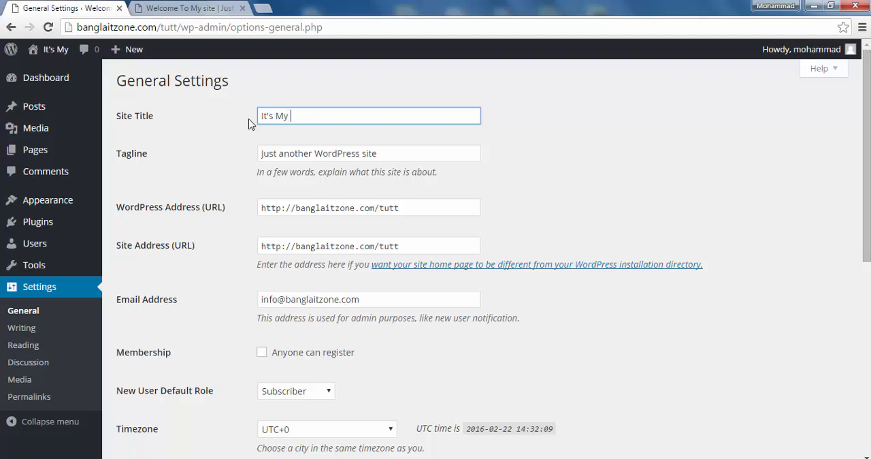
type(" Blog ")
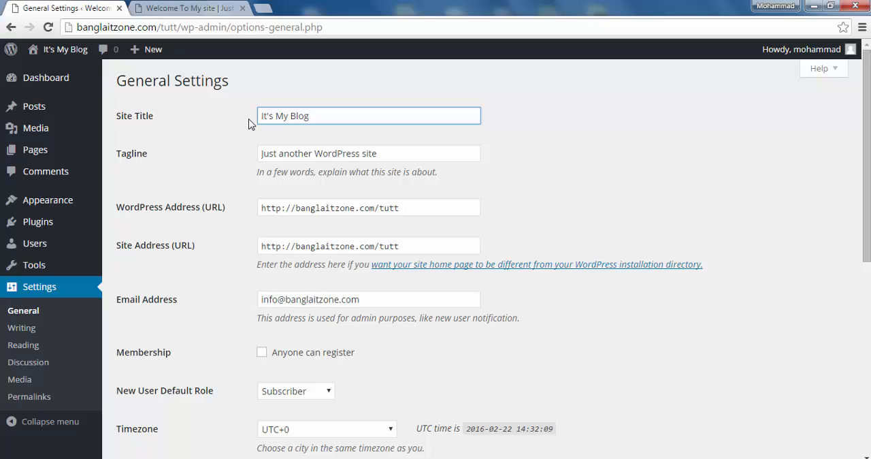
type("Site")
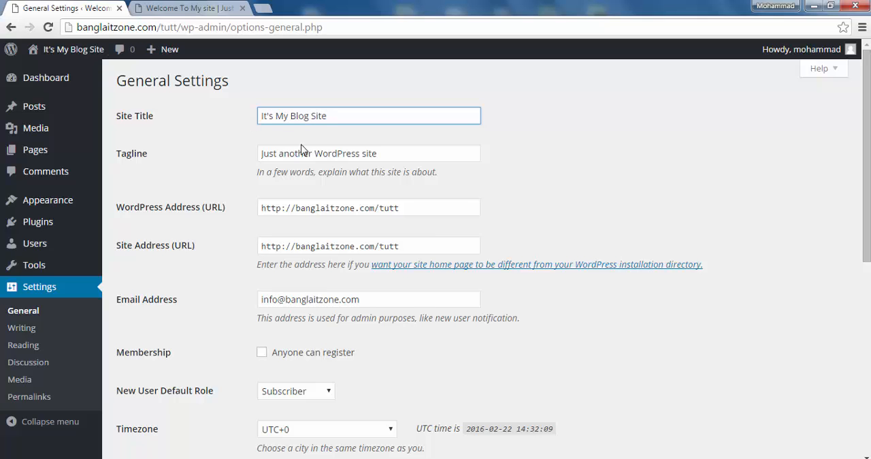
scroll(477, 259, "down", 5)
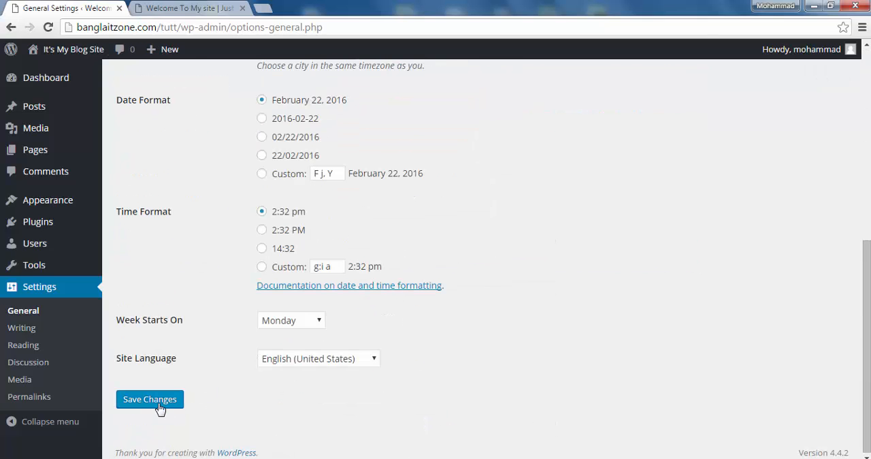
left_click(159, 405)
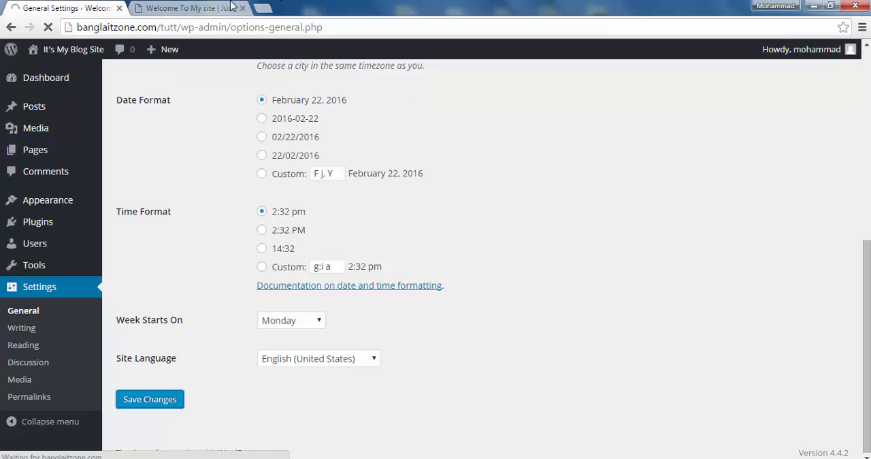
- Reload the site's front page, check the site title shown there, and return to General Settings
left_click(202, 6)
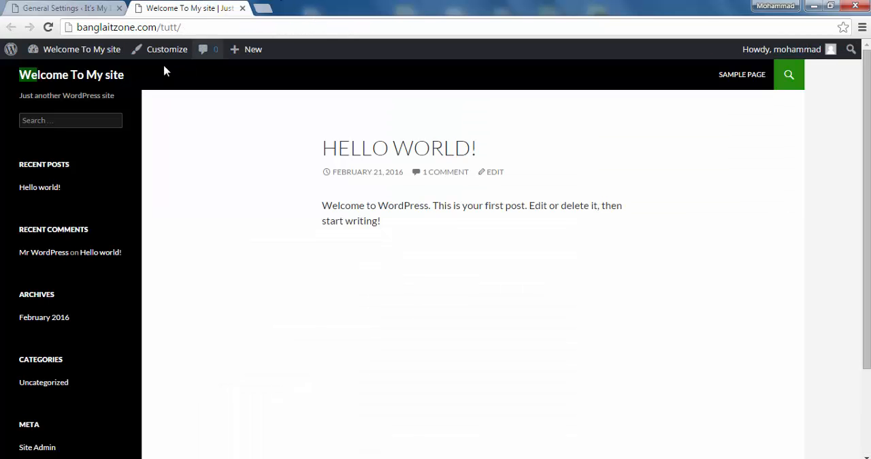
left_click(49, 27)
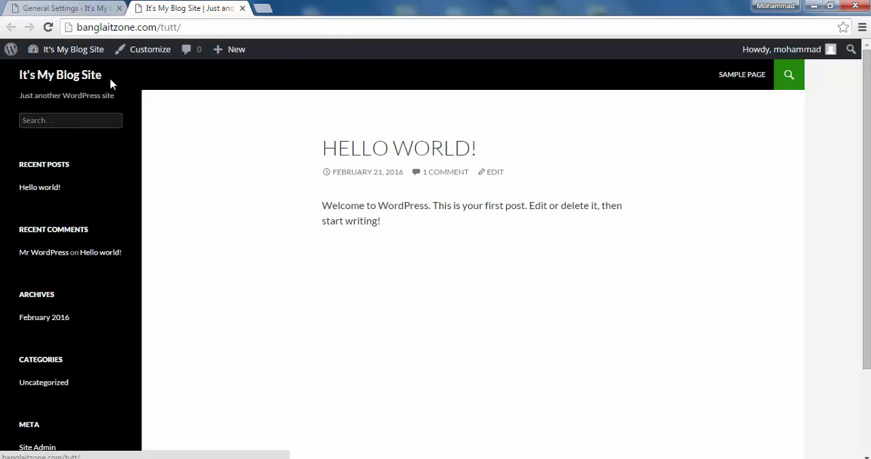
mouse_move(112, 77)
left_mouse_down()
mouse_move(60, 76)
mouse_move(101, 76)
left_mouse_up()
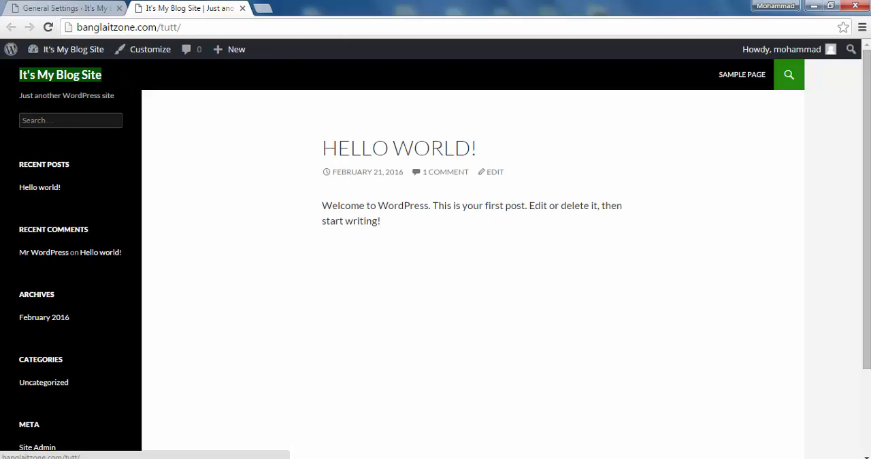
left_click(114, 77)
left_click(94, 9)
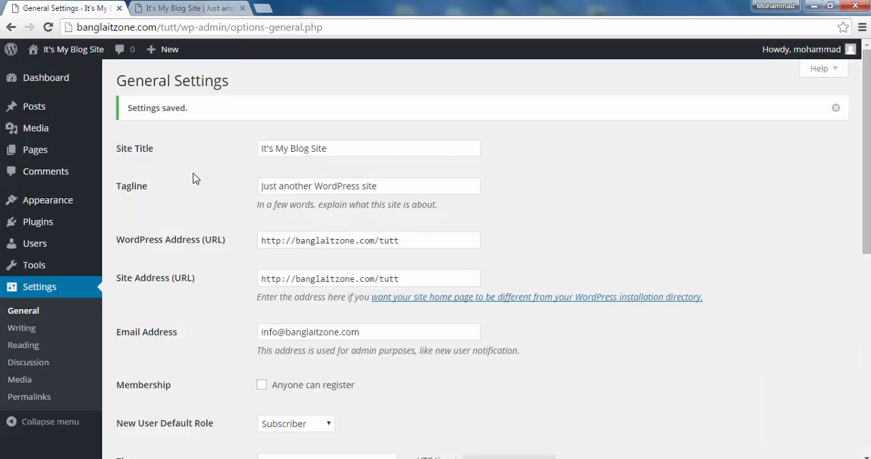
- Replace the tagline with "Join wit me !" and save the General Settings
left_click_drag(392, 187, 269, 185)
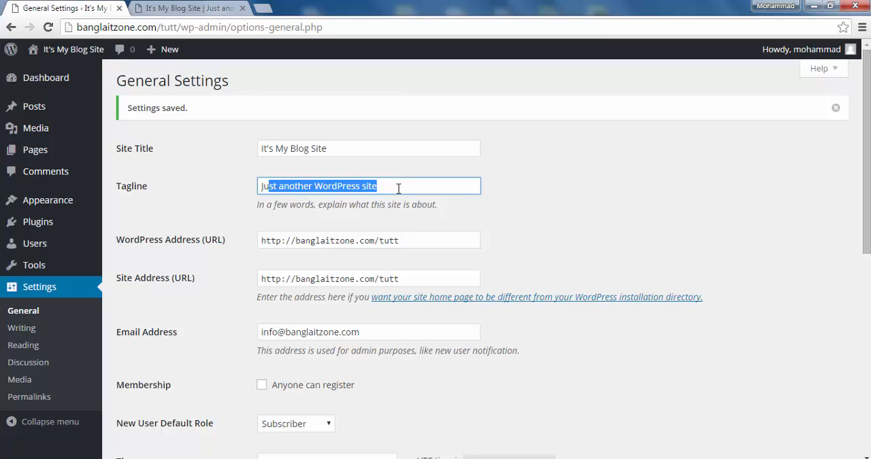
key("BackSpace")
key("BackSpace")
key("BackSpace")
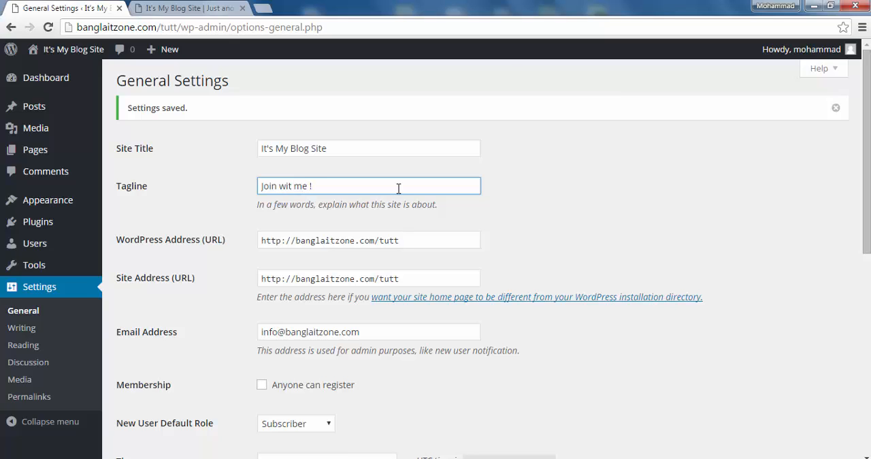
scroll(328, 390, "down", 6)
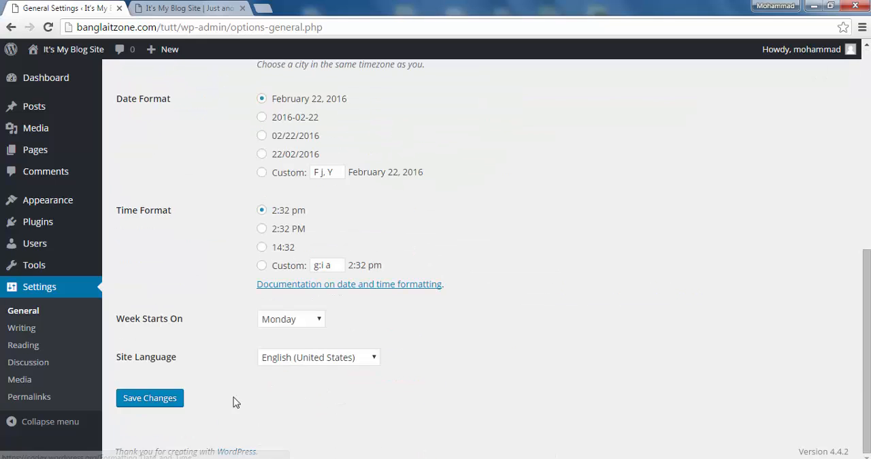
left_click(168, 400)
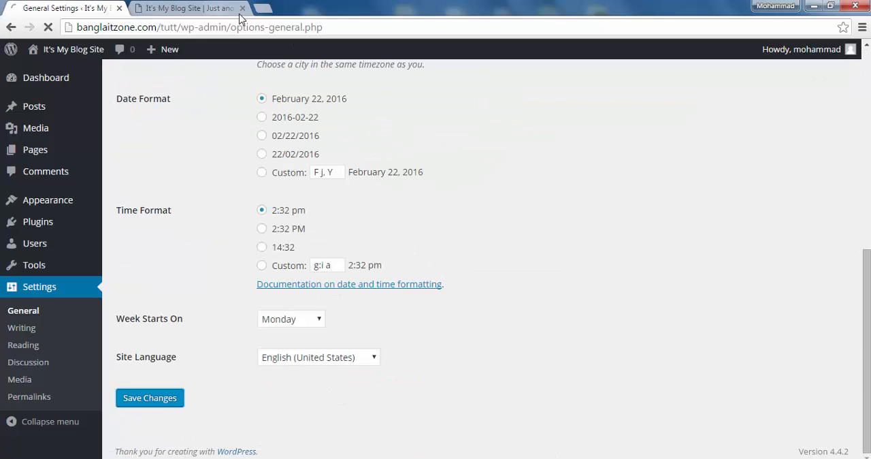
- Reload the site's front page, check the tagline under the site title, and return to General Settings
left_click(199, 9)
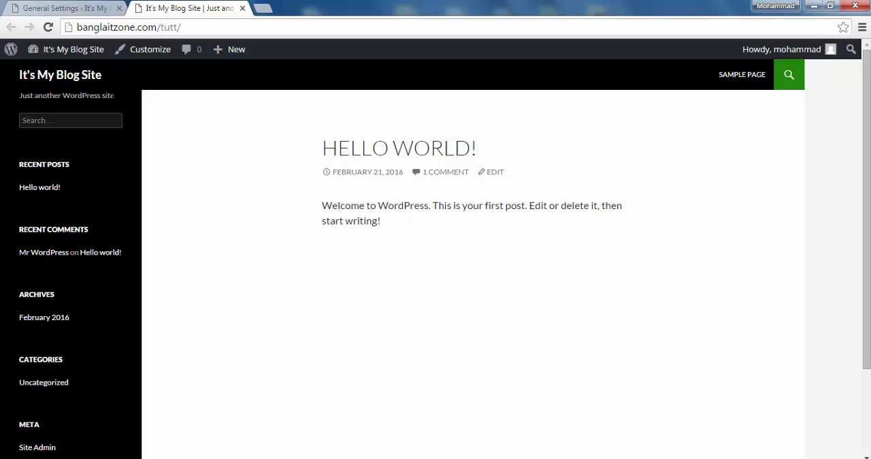
left_click(48, 27)
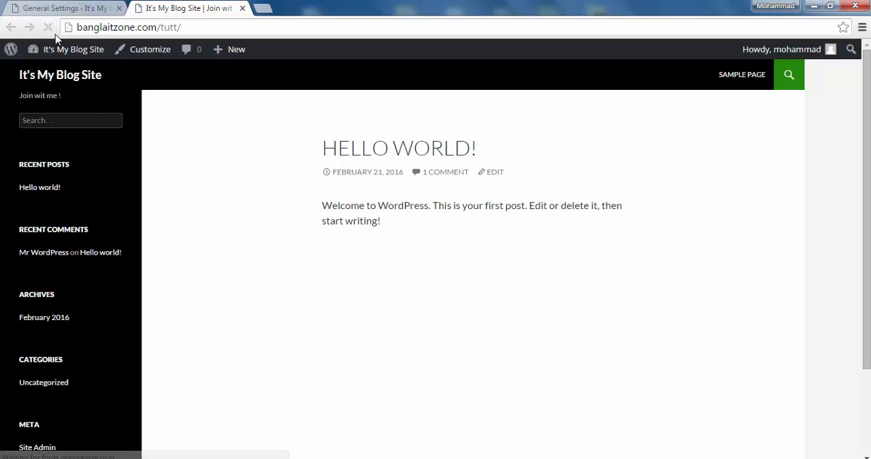
left_click_drag(71, 99, 19, 96)
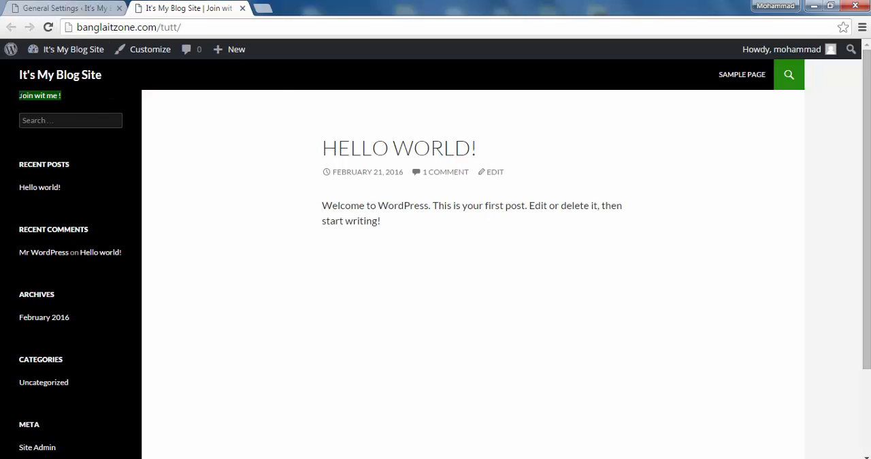
left_click(90, 9)
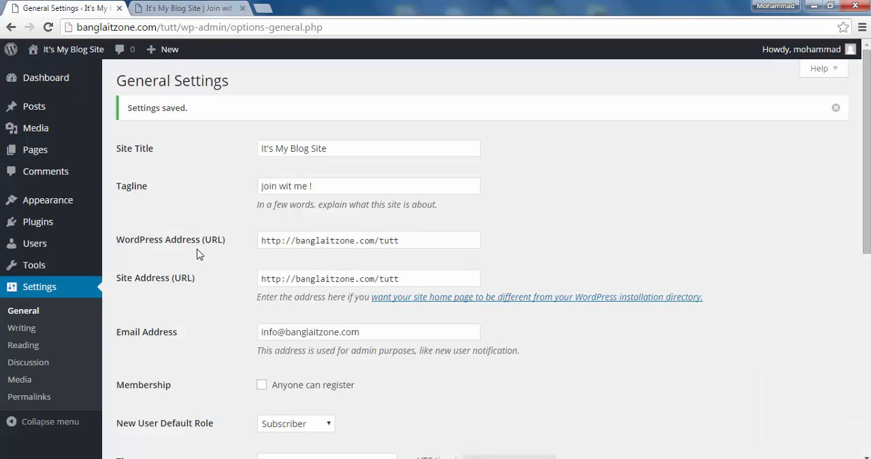
left_click(298, 243)
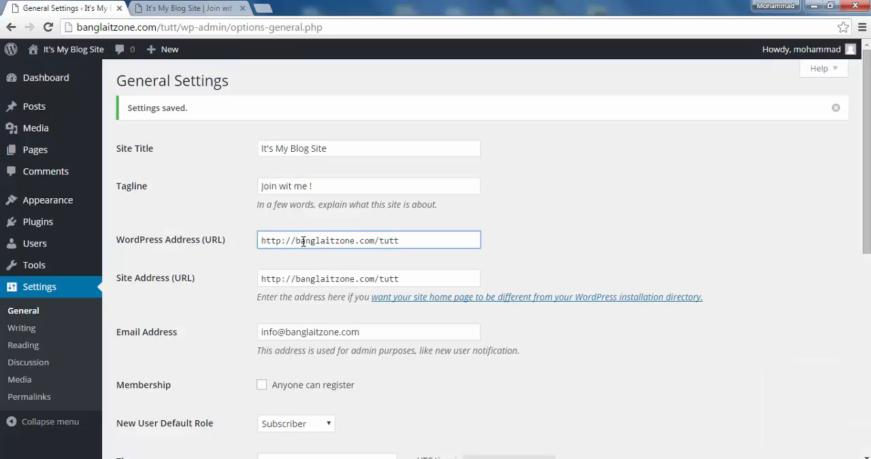
type("www.")
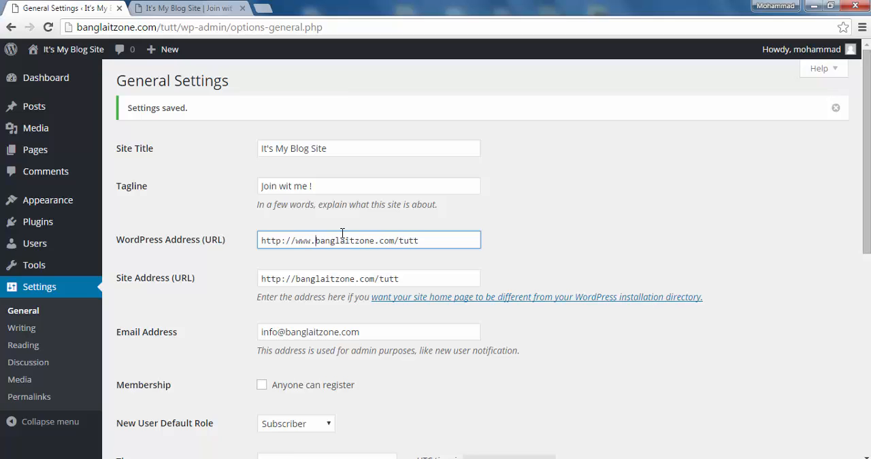
left_click(295, 279)
type("www.")
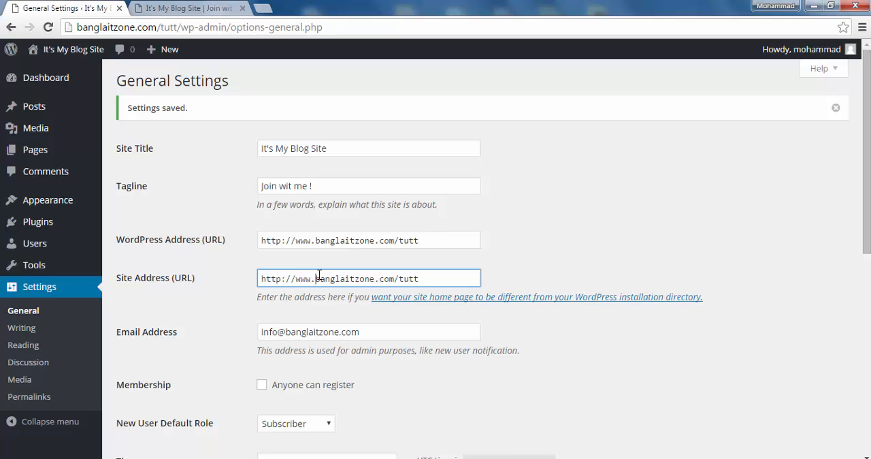
scroll(370, 329, "down", 2)
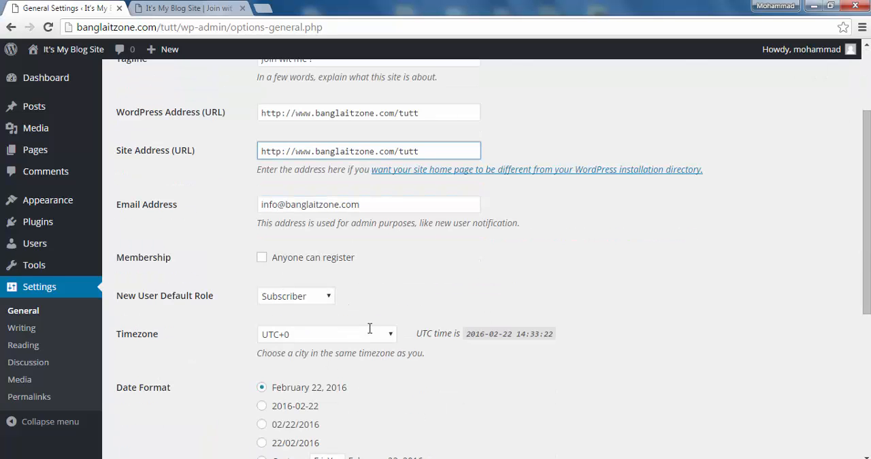
scroll(370, 329, "down", 4)
left_click(178, 398)
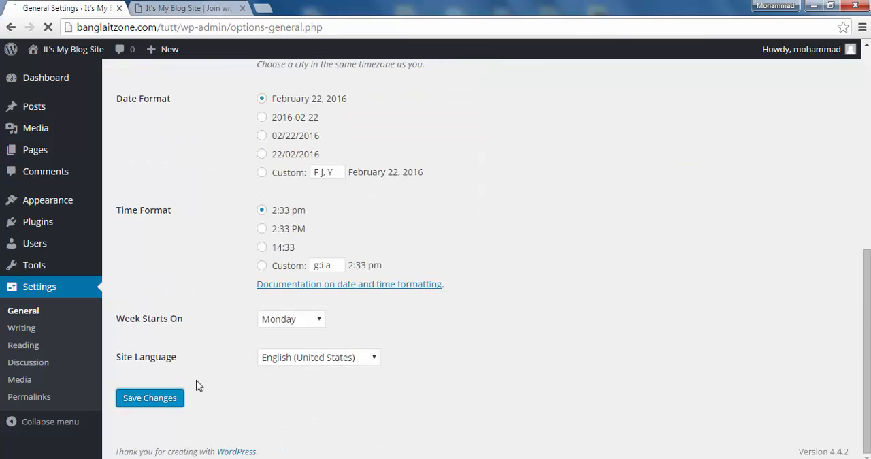
left_click(178, 10)
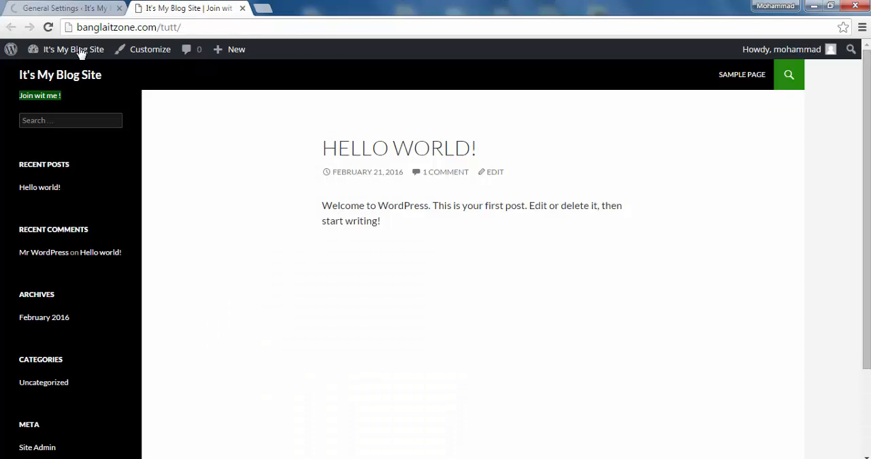
left_click(47, 27)
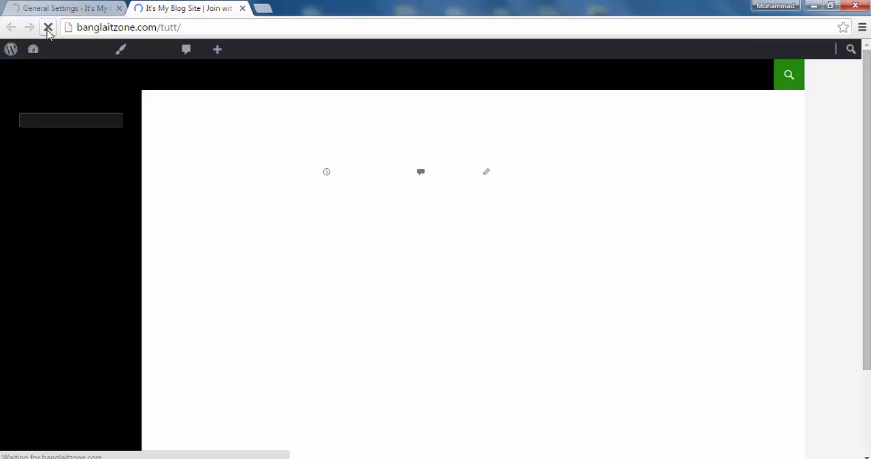
left_click(95, 30)
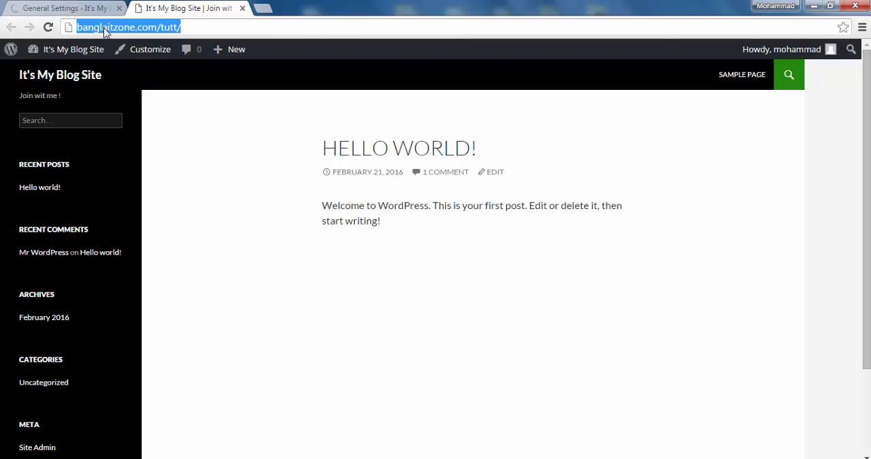
left_click(220, 27)
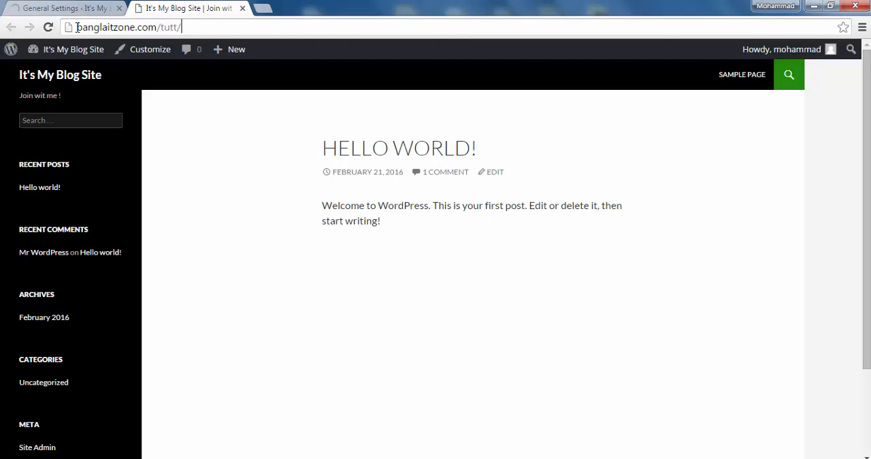
type("www.")
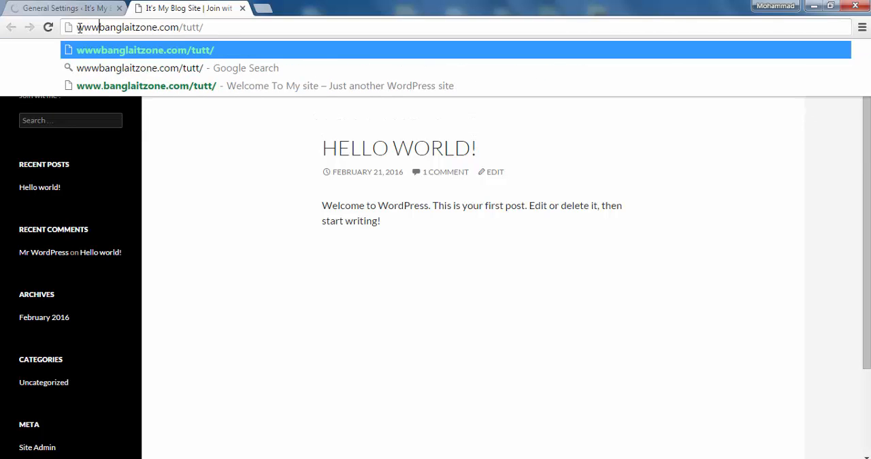
key("Return")
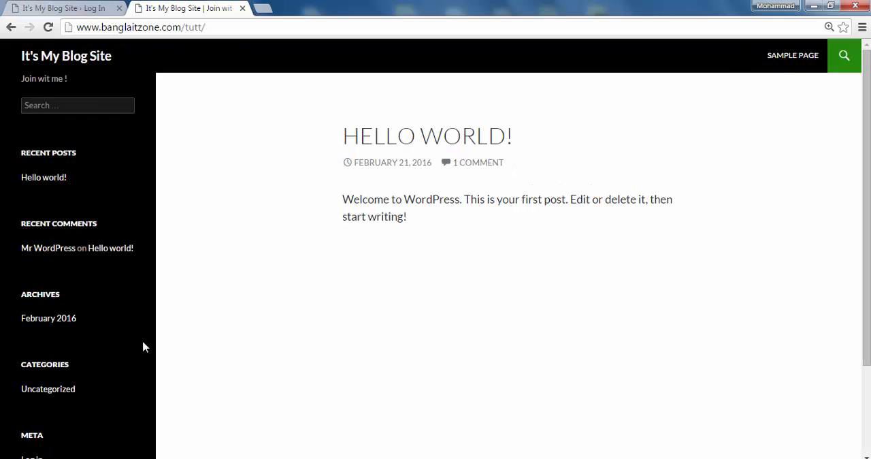
scroll(143, 347, "down", 3)
scroll(156, 316, "up", 3)
- Return to the WordPress login page and log in with the account username and password
left_click(52, 8)
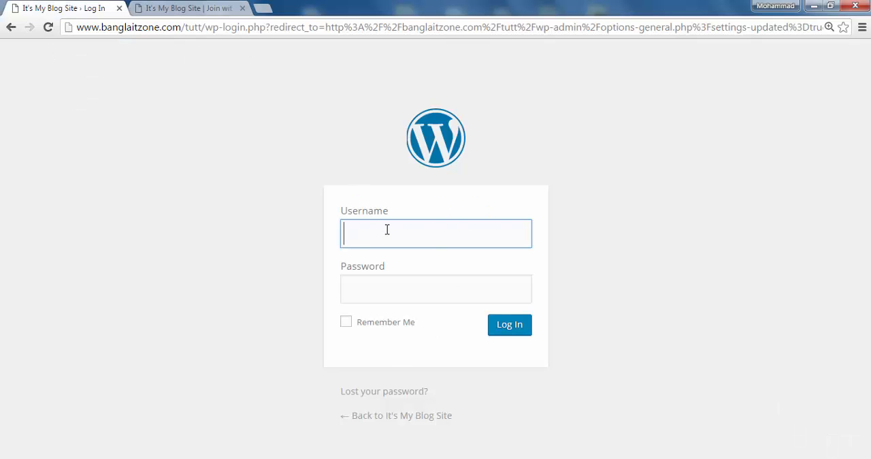
type("mohamma")
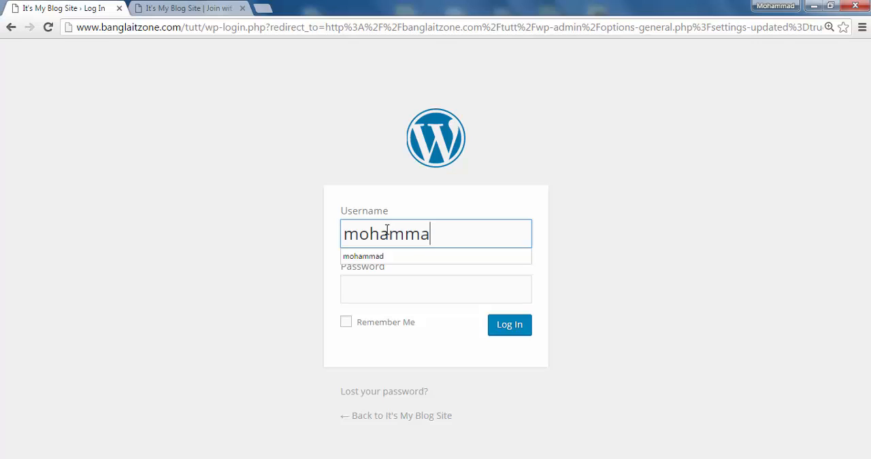
type("d")
left_click(418, 282)
type("•")
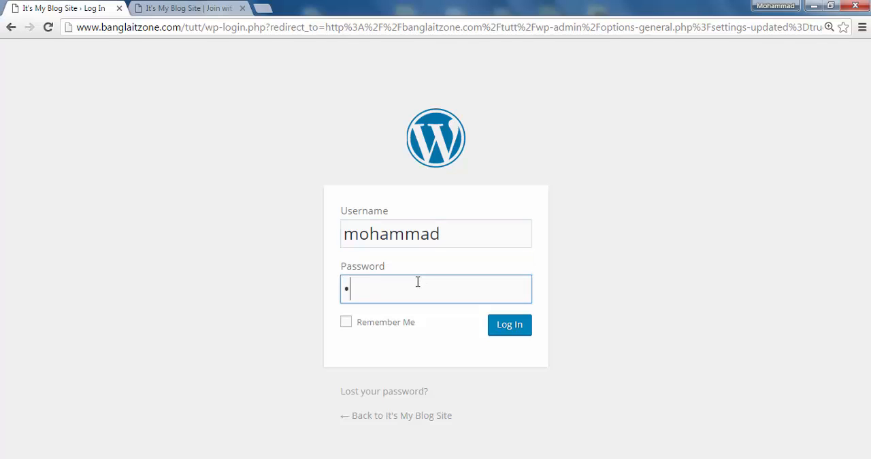
type("••••••••••••")
key("Return")
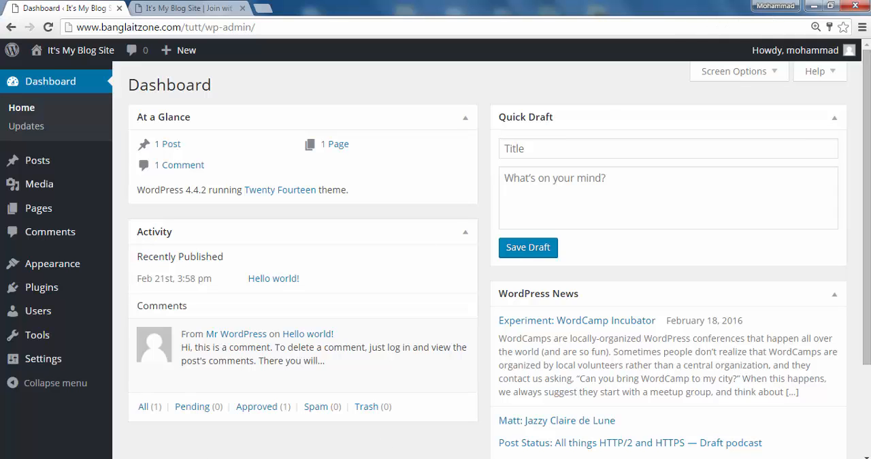
left_click(814, 7)
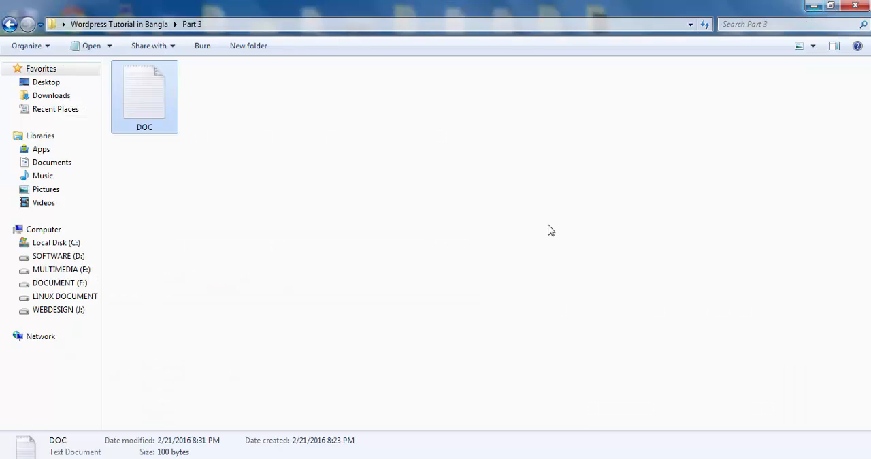
double_click(140, 99)
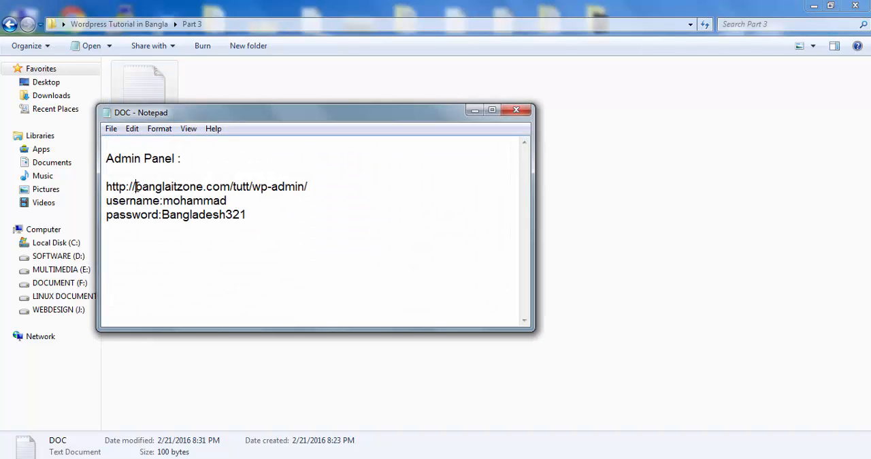
left_click(136, 186)
type("www")
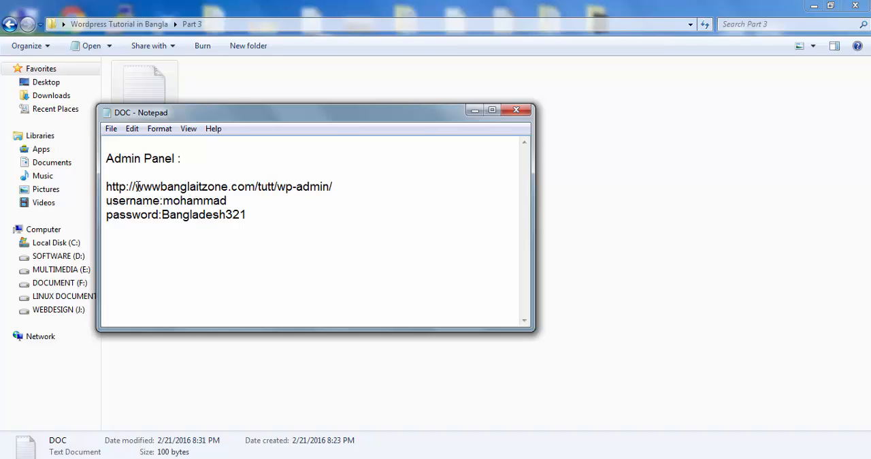
type(".")
key("BackSpace")
key("BackSpace")
key("BackSpace")
key("BackSpace")
- Examine the wp-admin part of the address in the notes, minimize the file, and switch back to the WordPress dashboard in Chrome
left_click(308, 186)
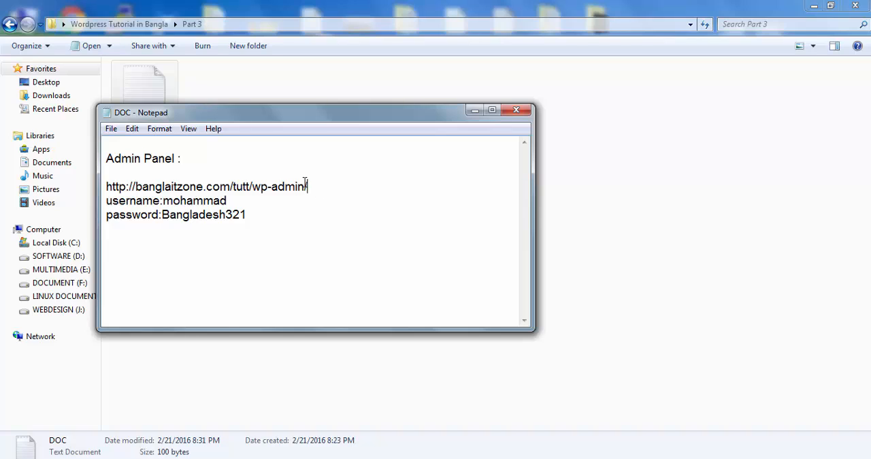
left_click_drag(308, 186, 259, 182)
left_click(365, 186)
left_click(474, 111)
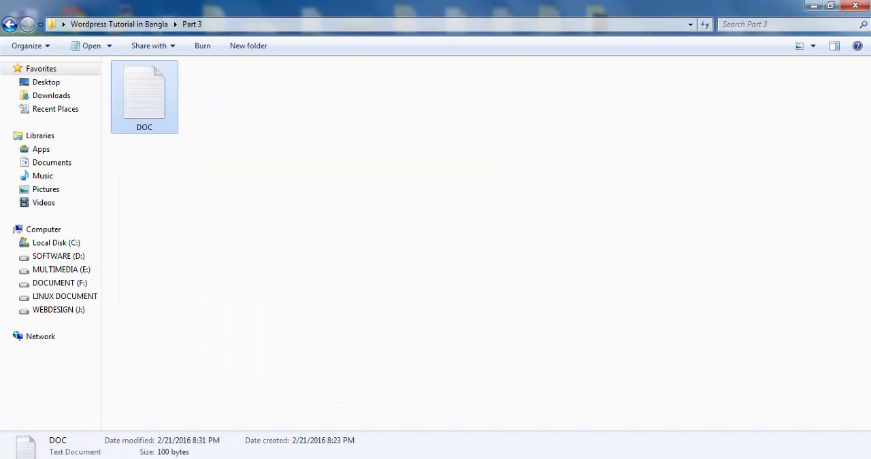
key("alt+Tab")
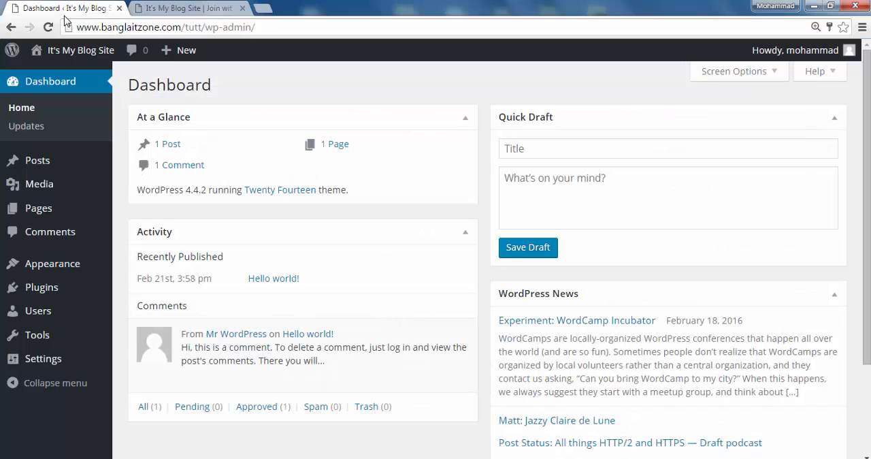
- Open the General Settings and review the WordPress Address, Site Address and Email Address fields
mouse_move(32, 365)
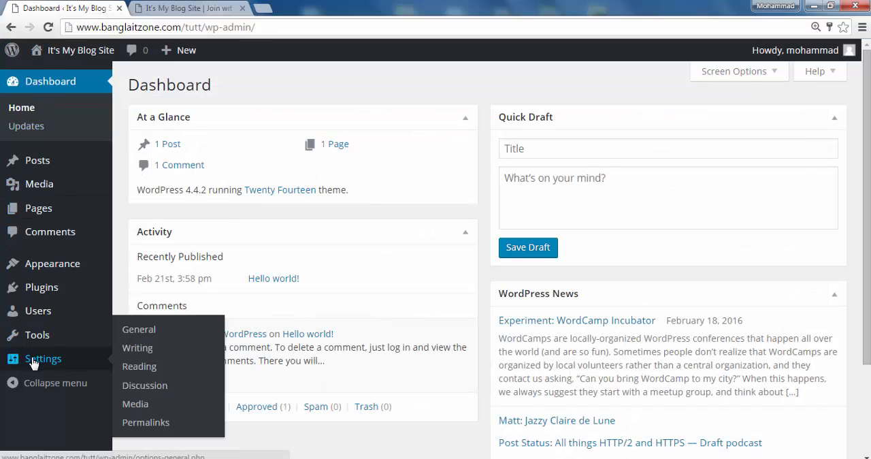
left_click(136, 330)
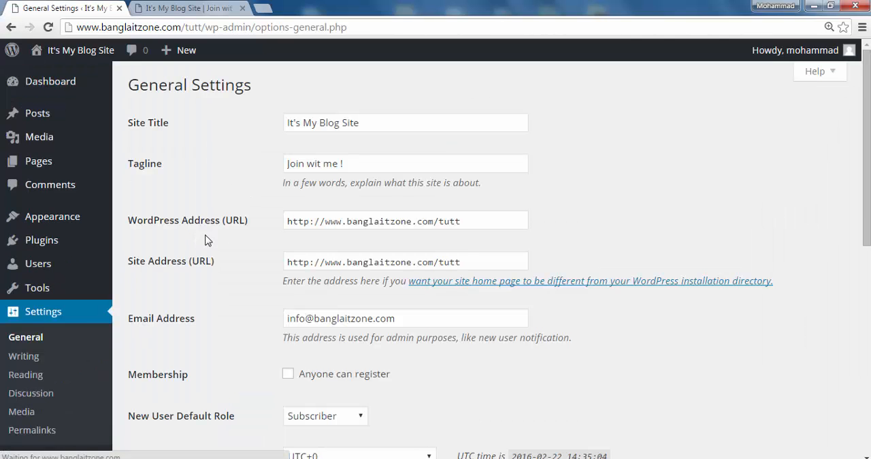
left_click(342, 262)
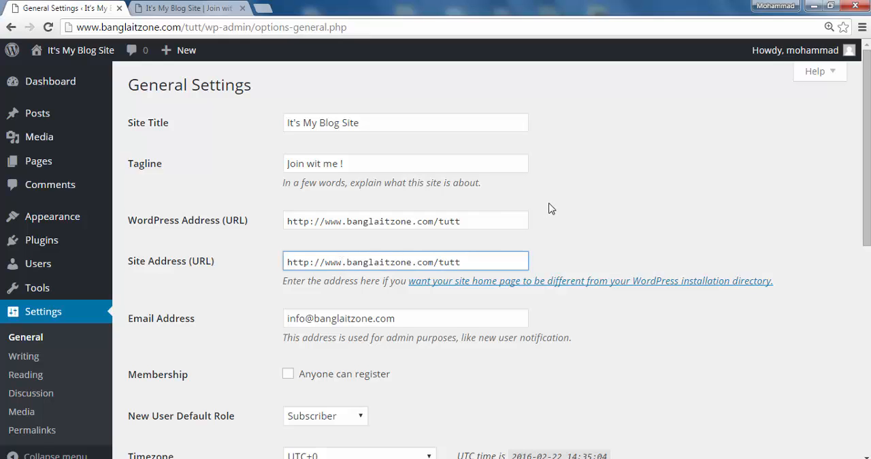
left_click(589, 232)
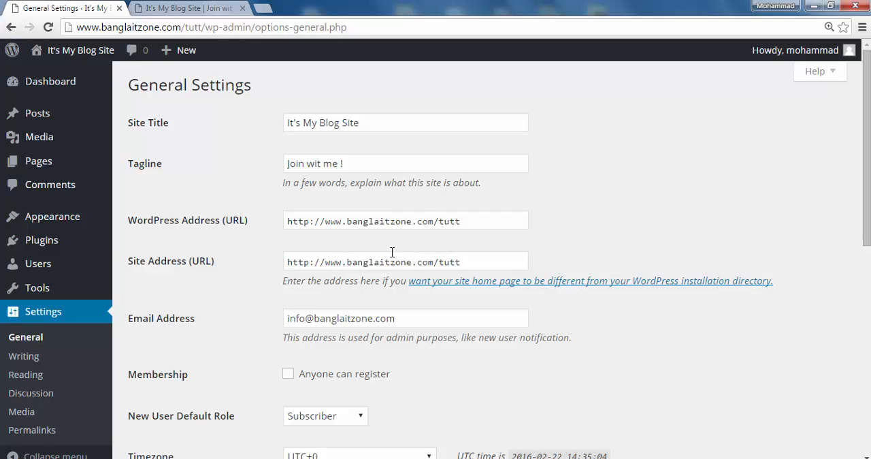
scroll(319, 257, "down", 3)
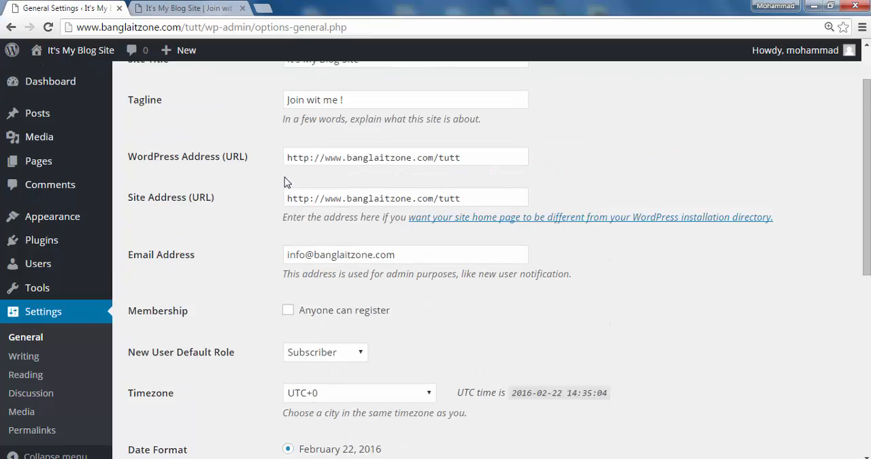
scroll(285, 178, "up", 3)
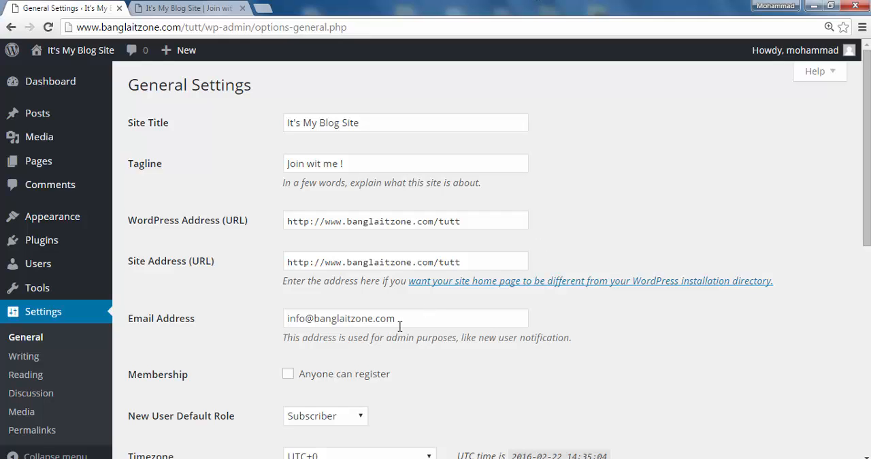
left_click_drag(417, 322, 292, 326)
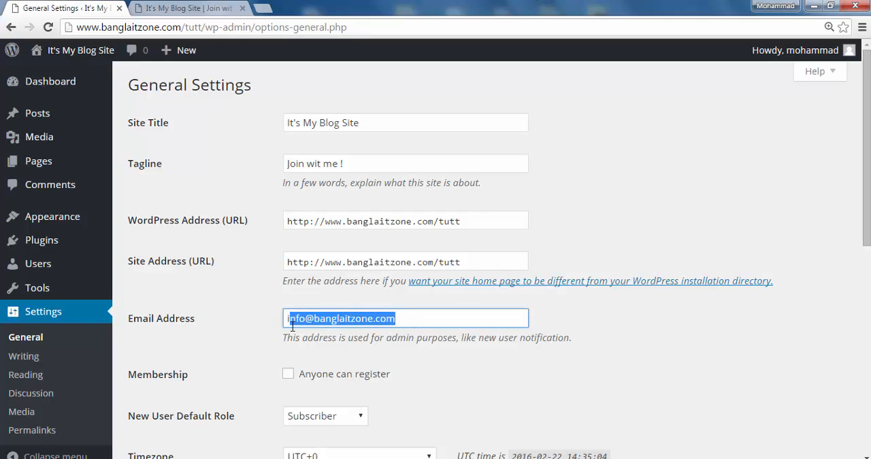
left_click(621, 317)
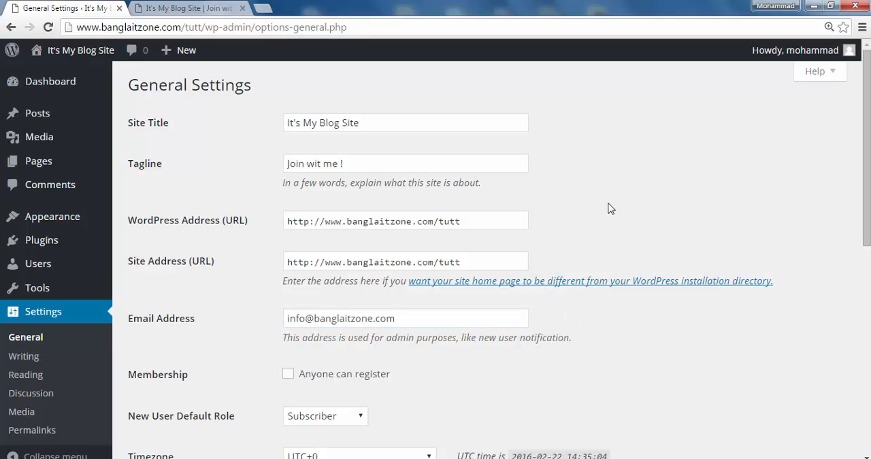
- Review the Membership setting and the available New User Default Role options, dismissing the Windows color scheme prompt
scroll(457, 266, "down", 2)
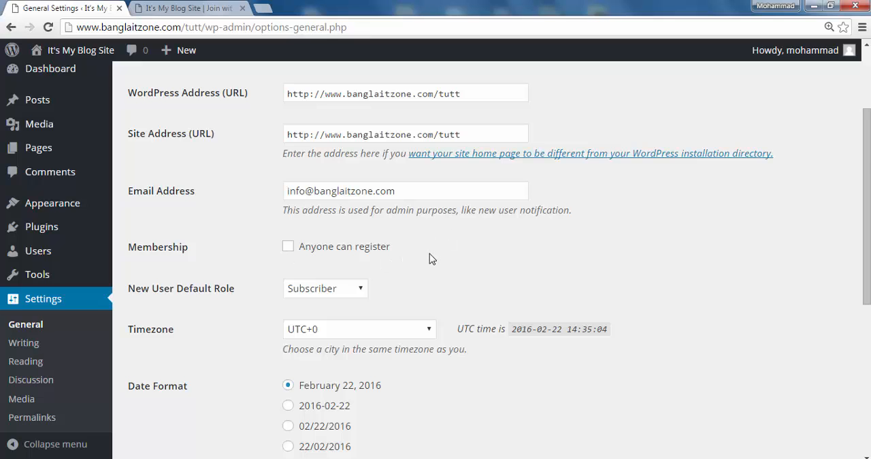
scroll(431, 256, "down", 2)
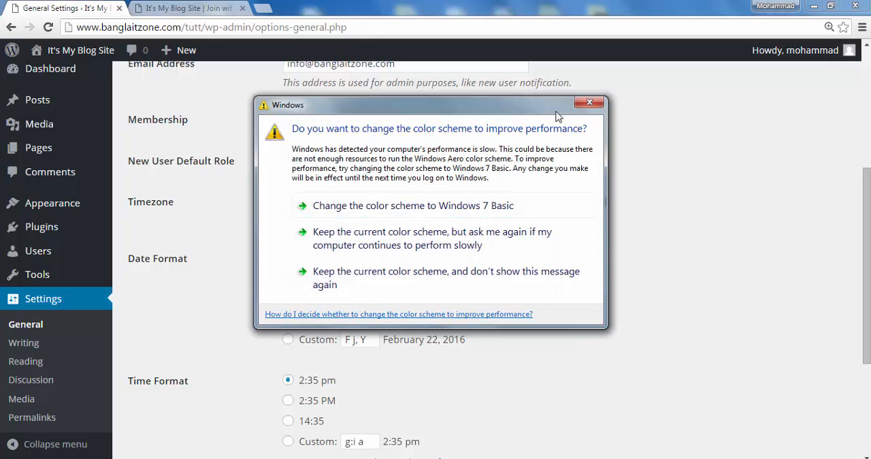
left_click(590, 102)
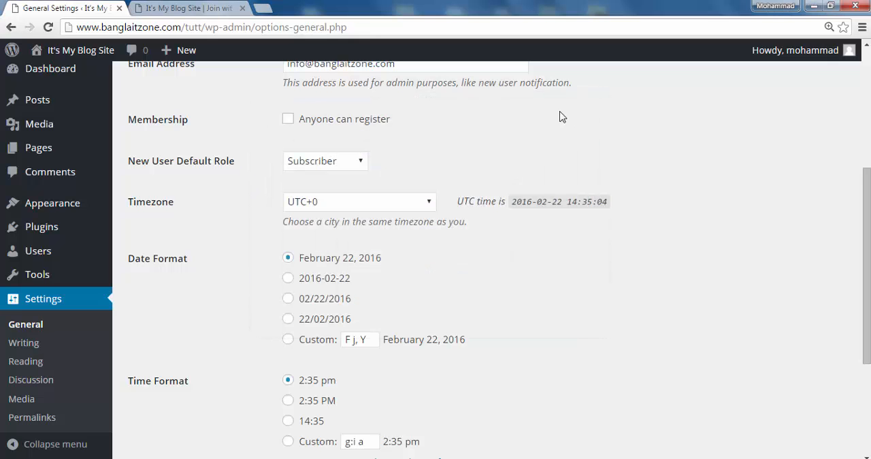
left_click(363, 164)
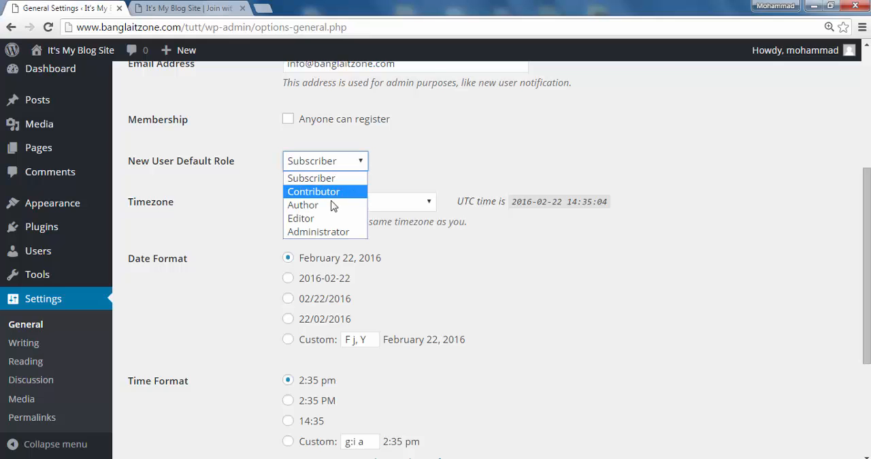
left_click(440, 169)
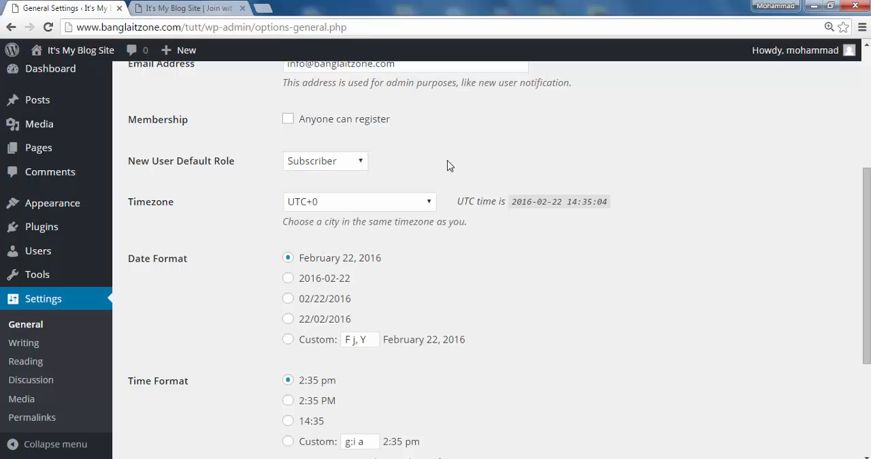
- Look over the timezone, date, time, week start and site language options and save the General Settings
scroll(449, 163, "down", 3)
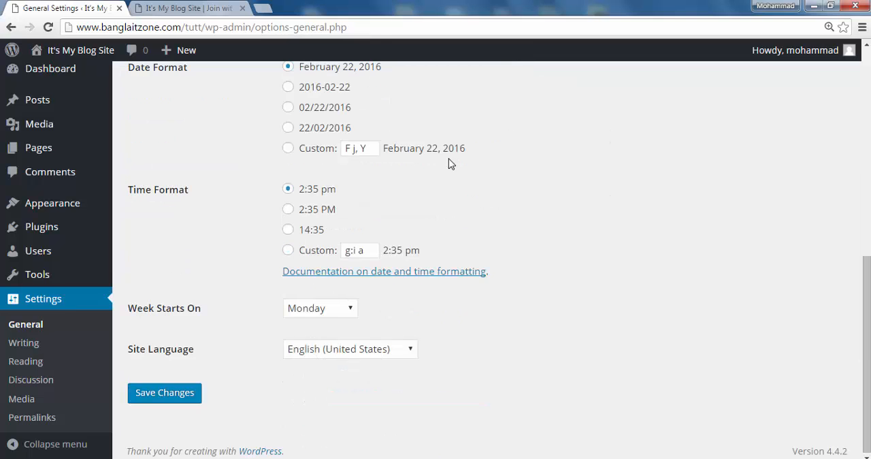
scroll(449, 164, "up", 2)
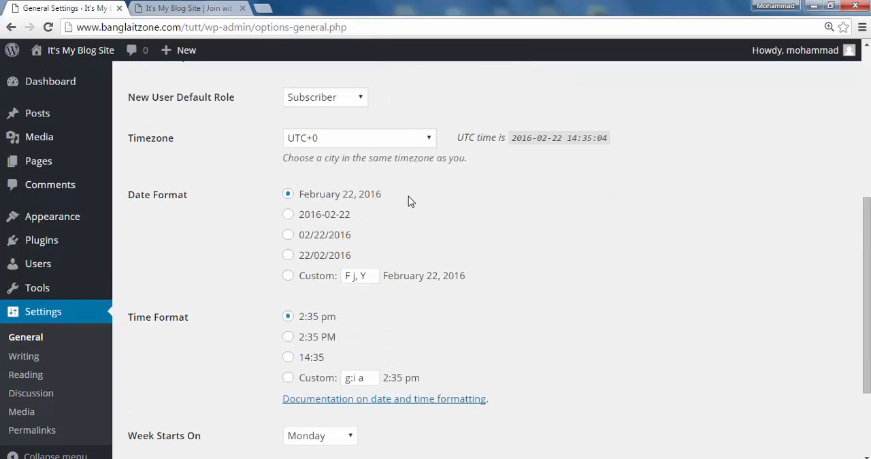
scroll(409, 196, "down", 2)
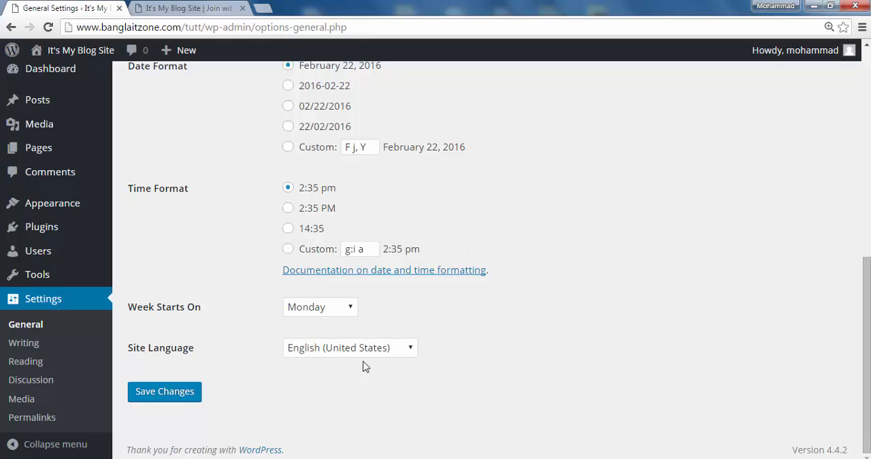
left_click(175, 398)
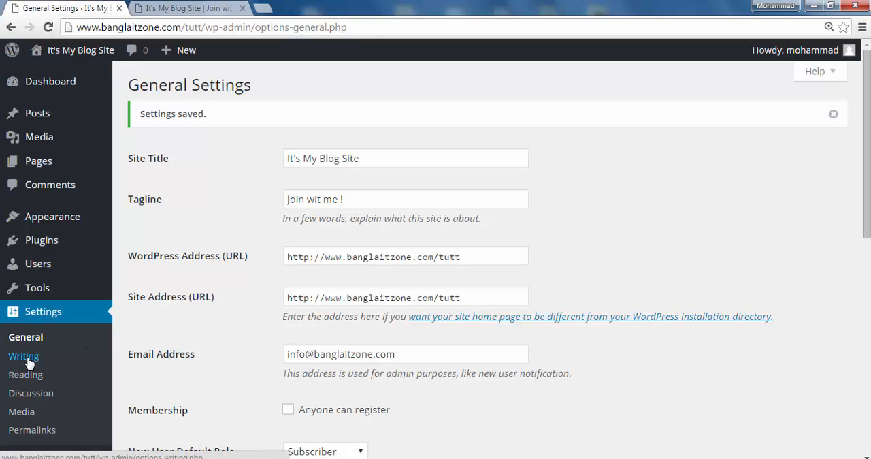
- Open the Writing Settings and check the choices for the Default Post Category
left_click(28, 361)
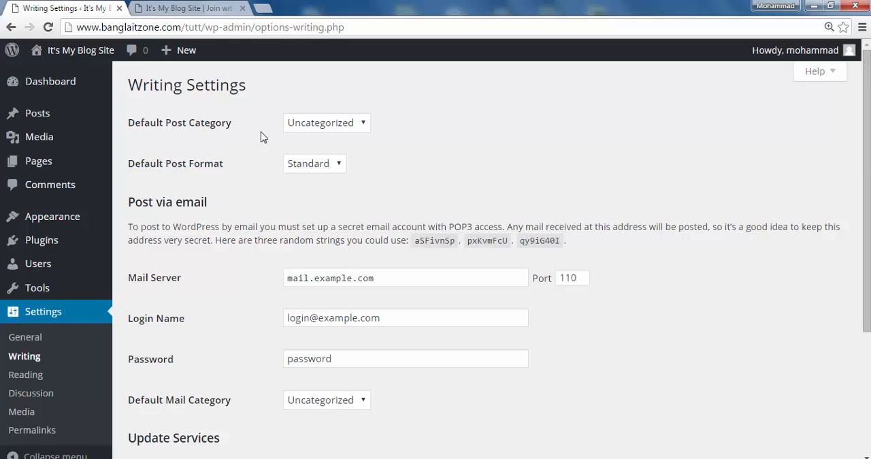
left_click(365, 123)
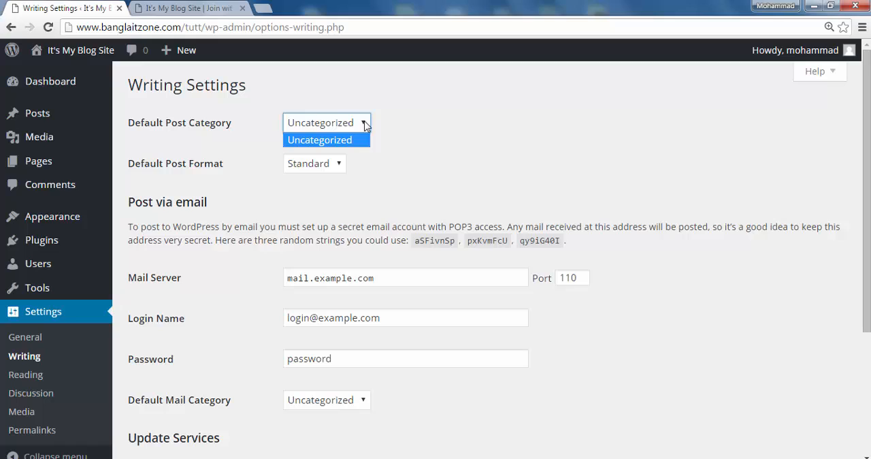
left_click(403, 123)
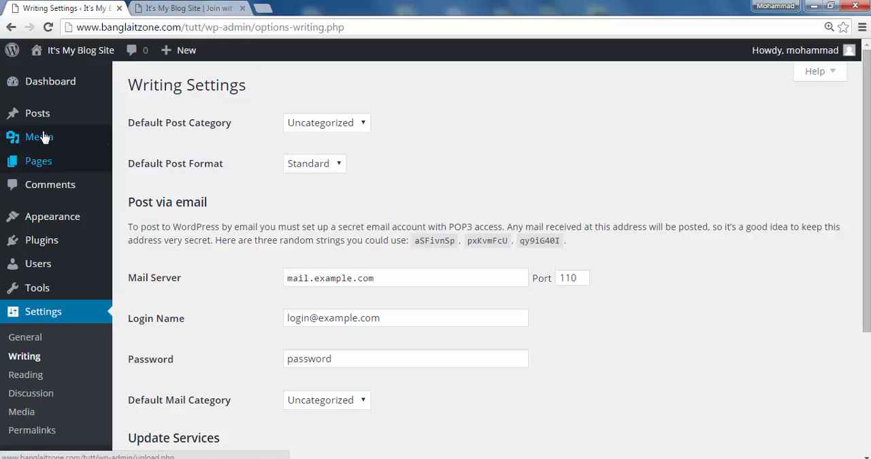
- Go to the post Categories and add a new category named "IT"
mouse_move(38, 120)
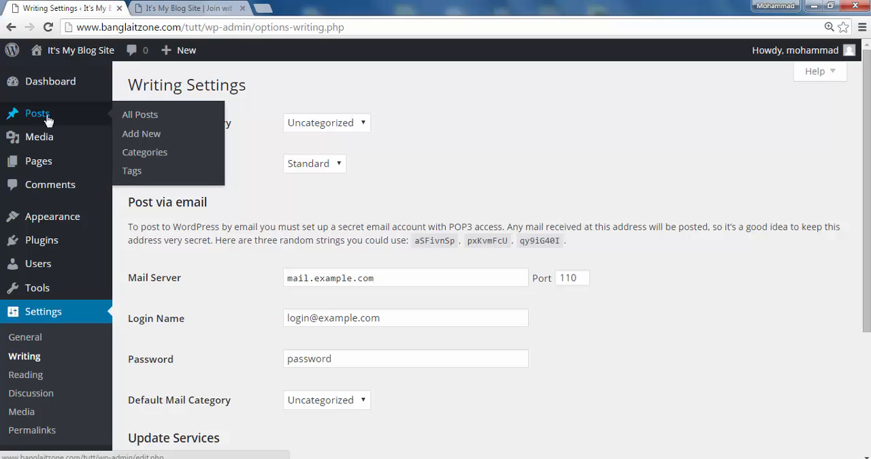
left_click(144, 155)
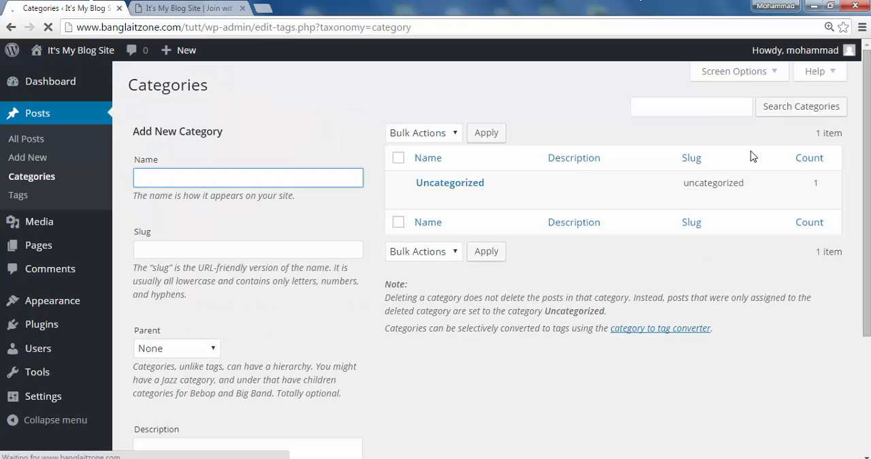
mouse_move(437, 182)
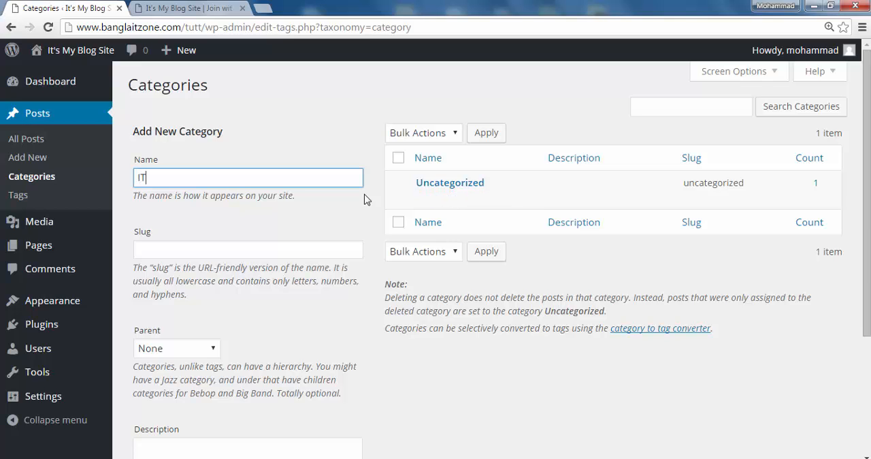
scroll(320, 231, "down", 3)
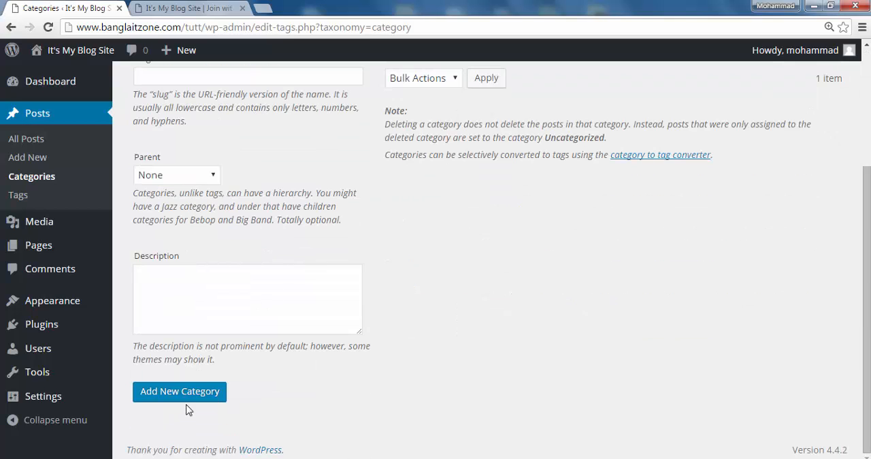
left_click(237, 393)
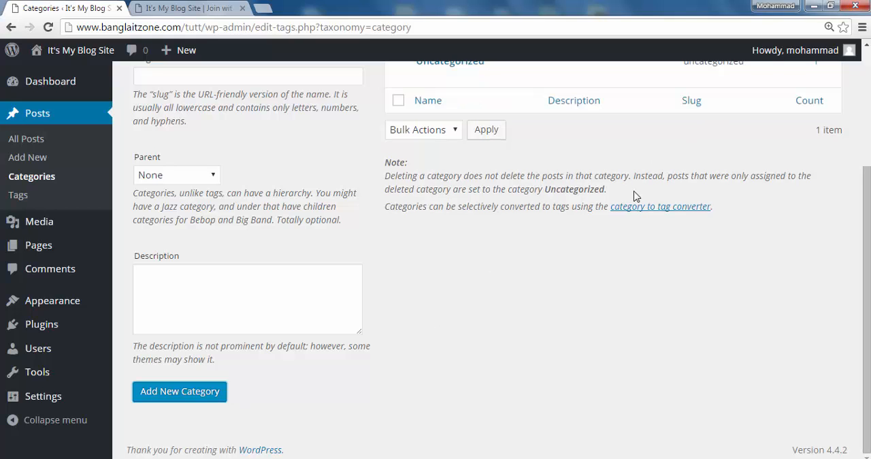
- Return to the Writing Settings and check that IT is offered among the Default Post Category choices
scroll(524, 247, "up", 3)
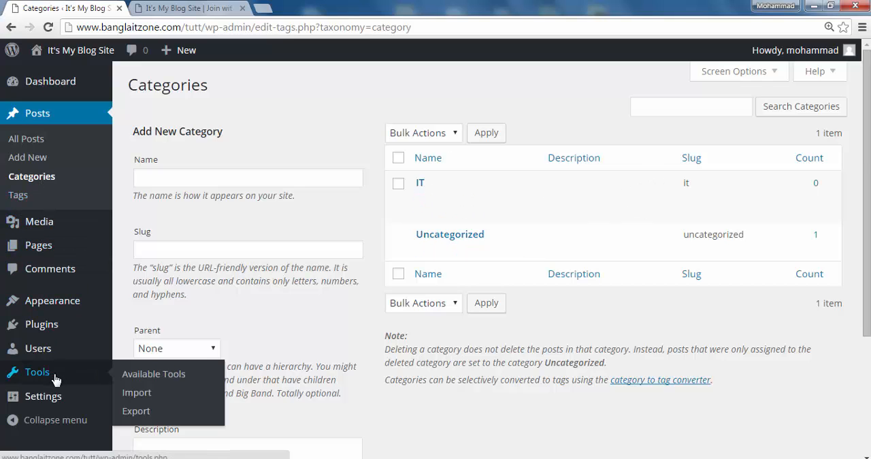
scroll(87, 362, "down", 3)
mouse_move(53, 402)
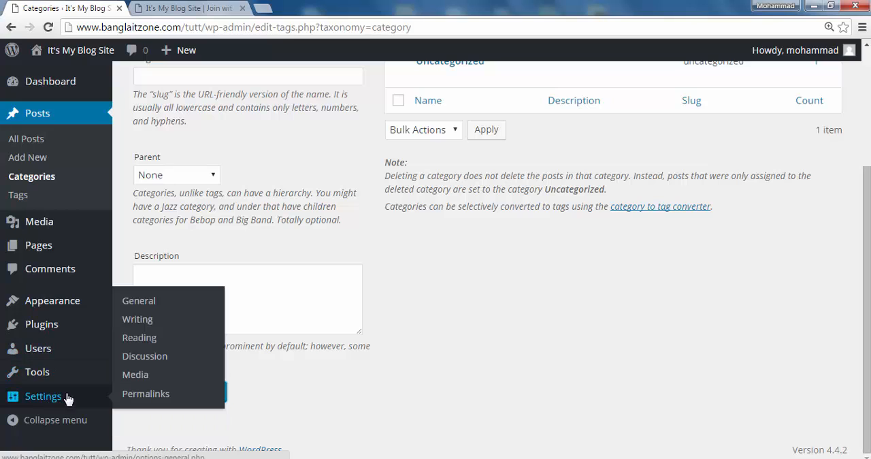
left_click(148, 322)
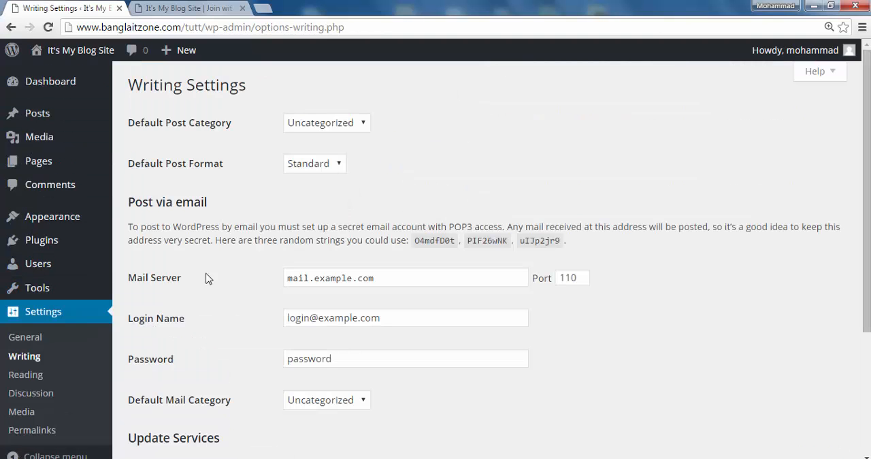
left_click(363, 124)
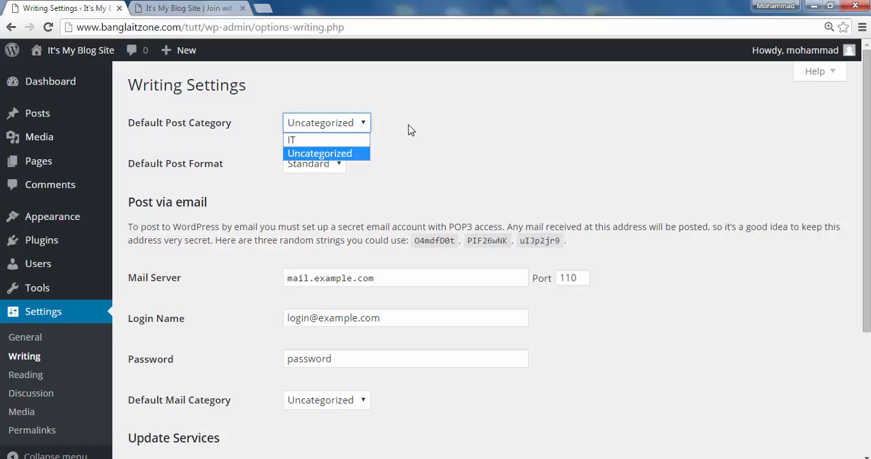
left_click(356, 125)
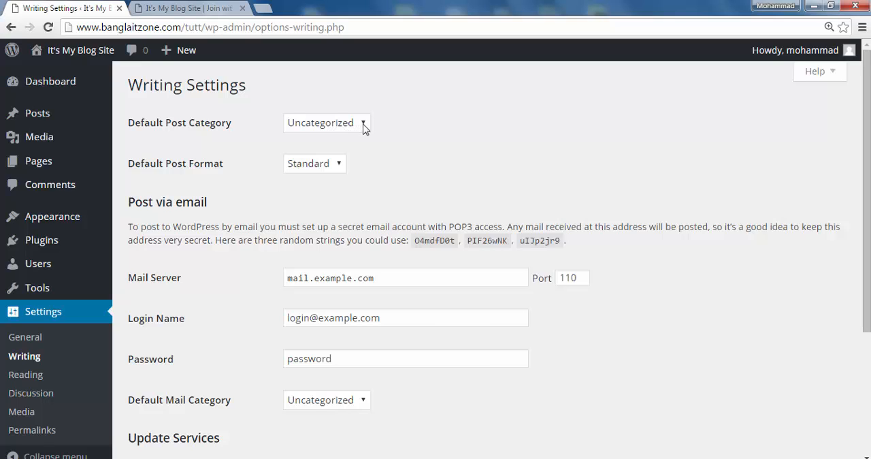
left_click(364, 129)
mouse_move(43, 114)
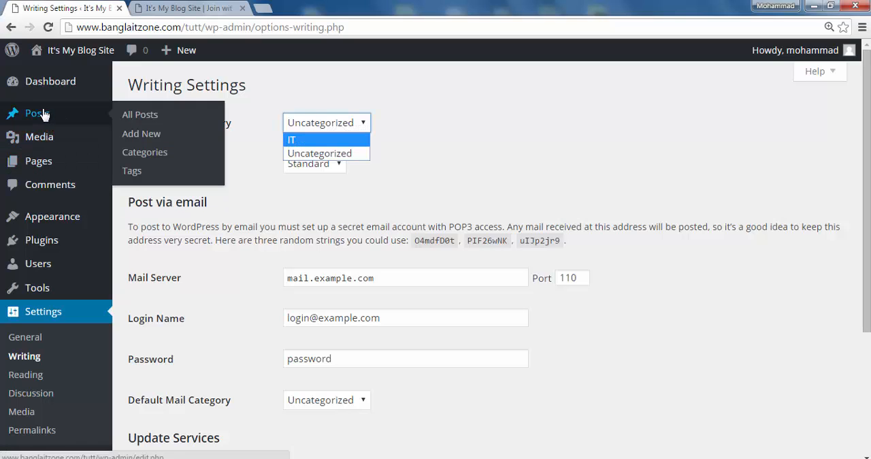
left_click(444, 142)
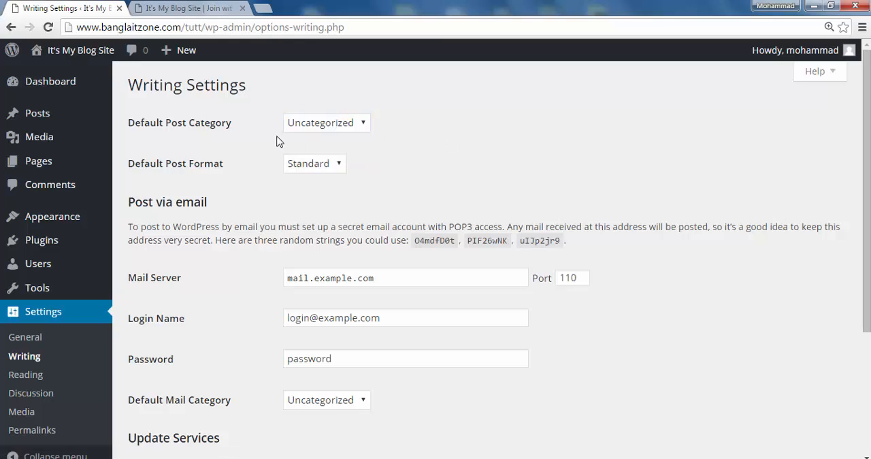
left_click(364, 123)
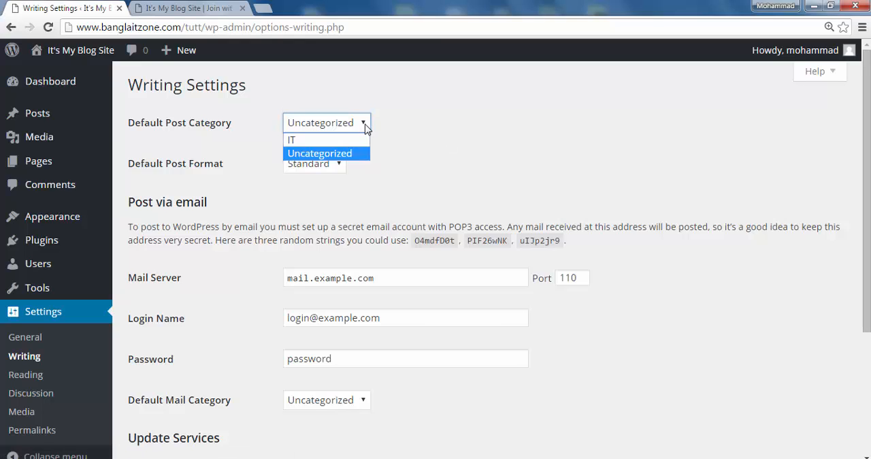
left_click(445, 144)
- Review the Default Post Format choices and the Post via email and Update Services sections
left_click(338, 164)
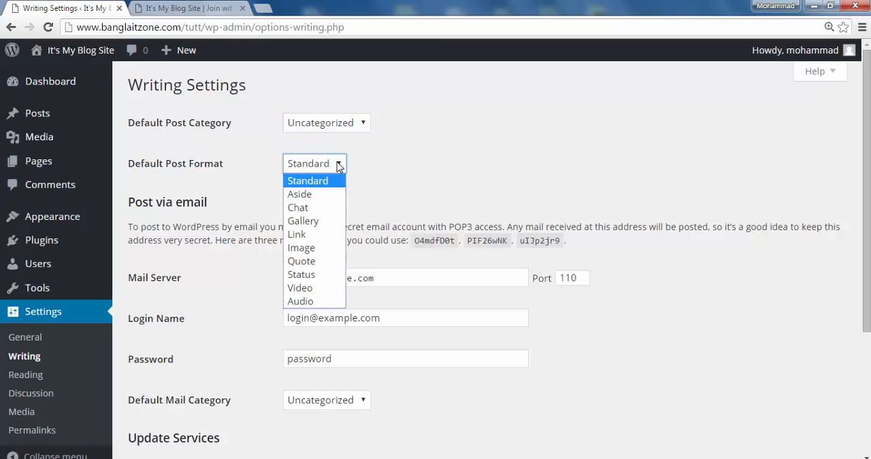
left_click(469, 166)
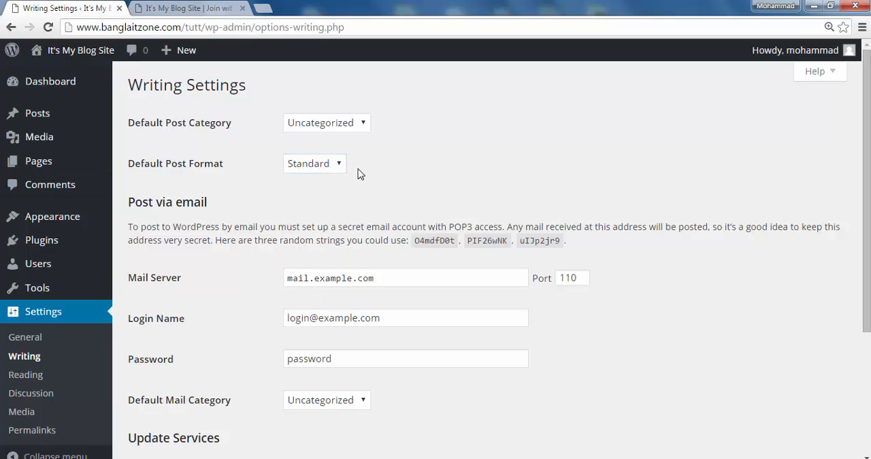
scroll(360, 175, "down", 2)
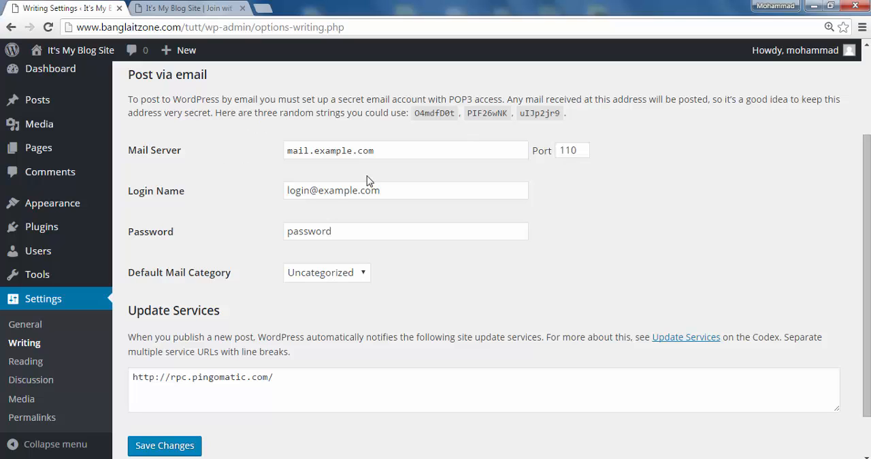
scroll(501, 271, "down", 1)
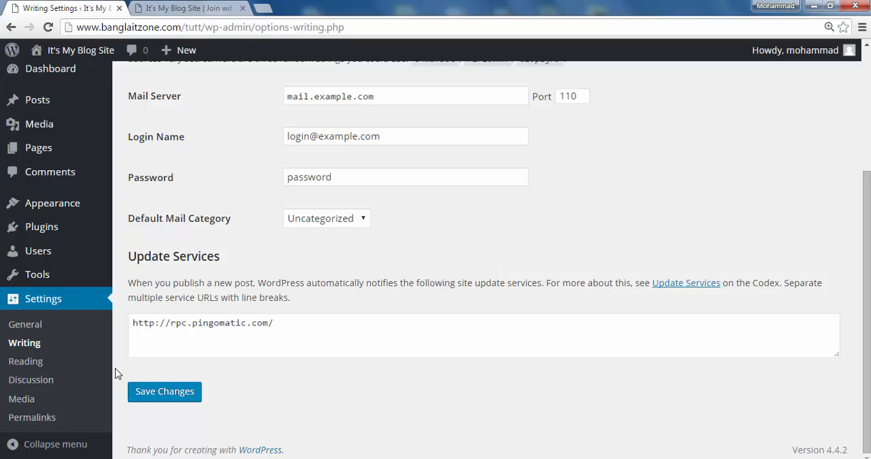
- Open the Reading Settings and compare the front page display options with the blog's live front page
left_click(29, 366)
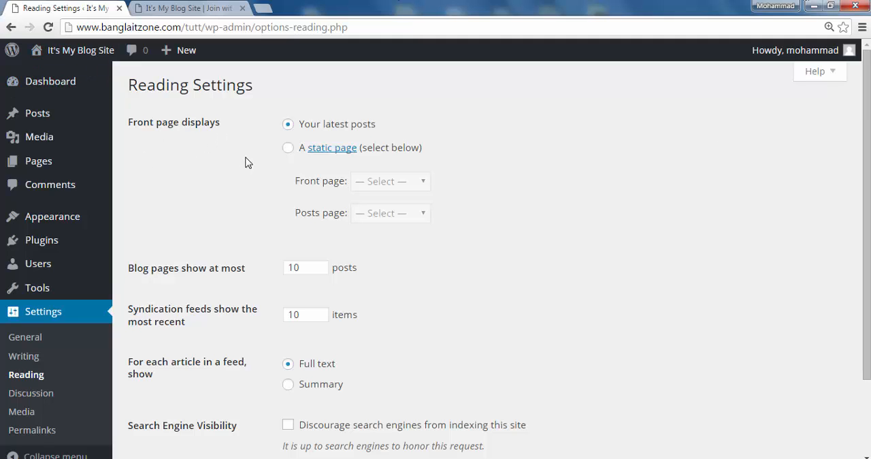
left_click(205, 8)
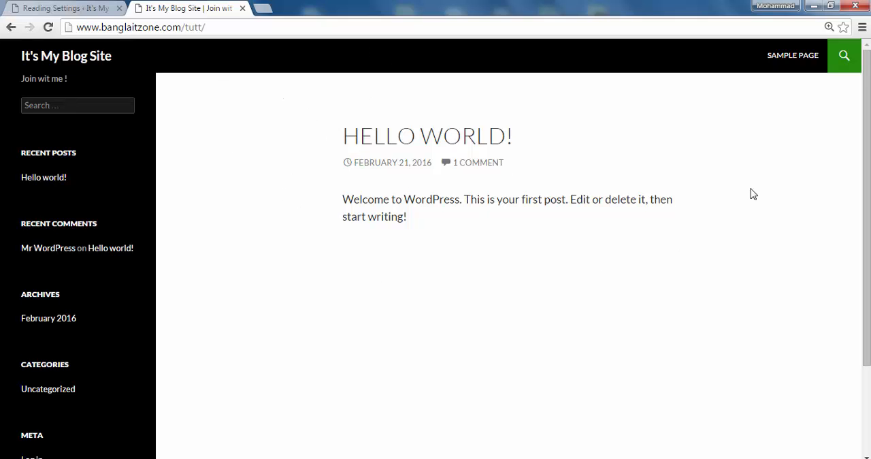
left_click(77, 7)
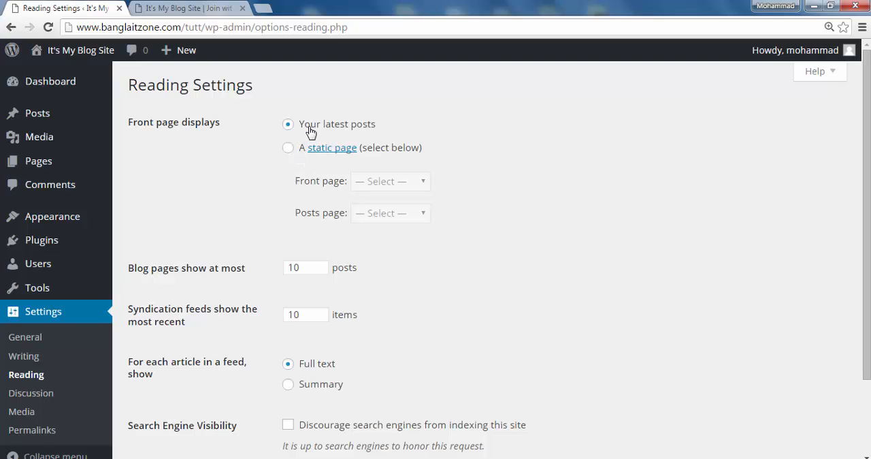
left_click(169, 9)
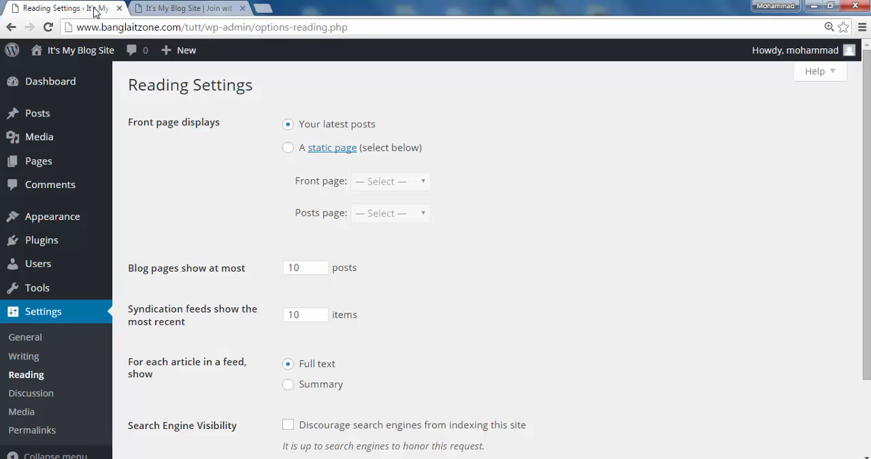
left_click(94, 8)
left_click(289, 149)
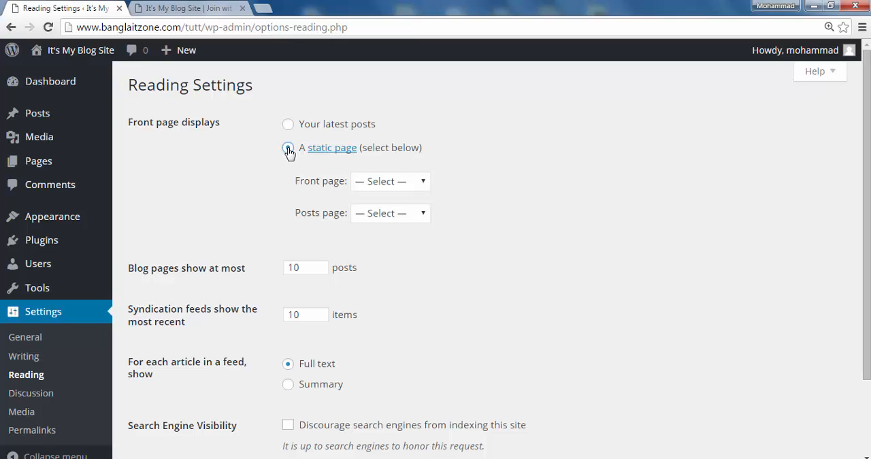
left_click(289, 127)
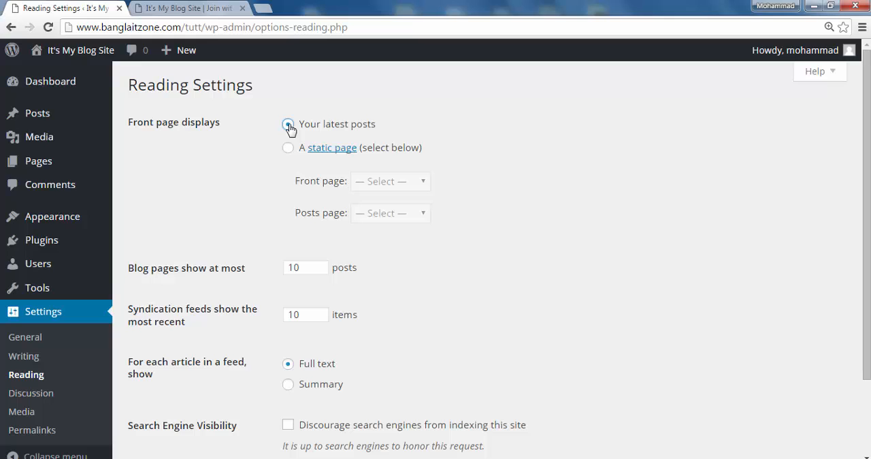
left_click(204, 9)
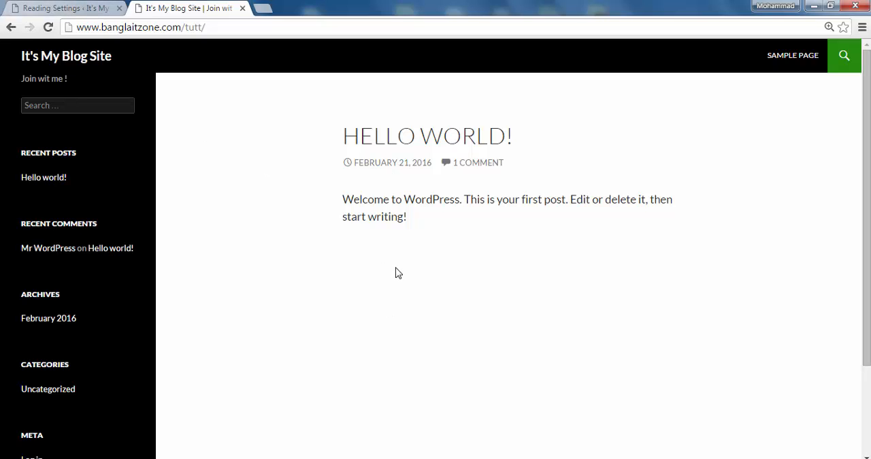
left_click(64, 8)
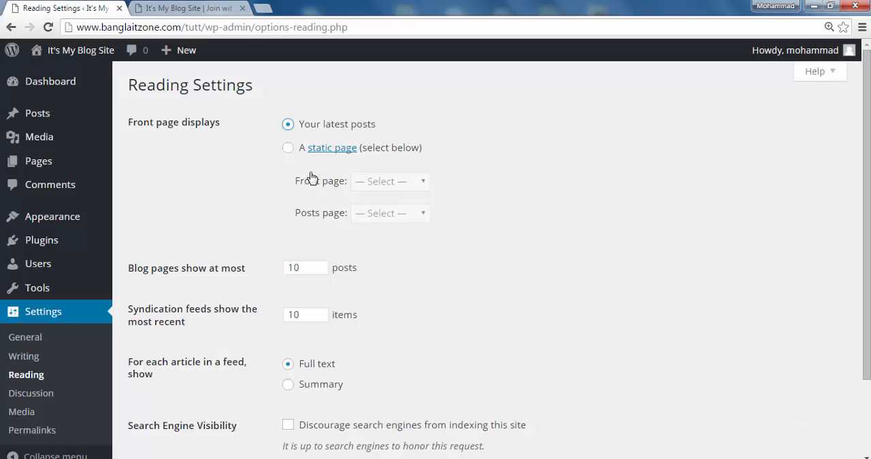
- Try a static front page using Sample Page, look at the Posts page choices, and switch back to showing the latest posts
left_click(287, 149)
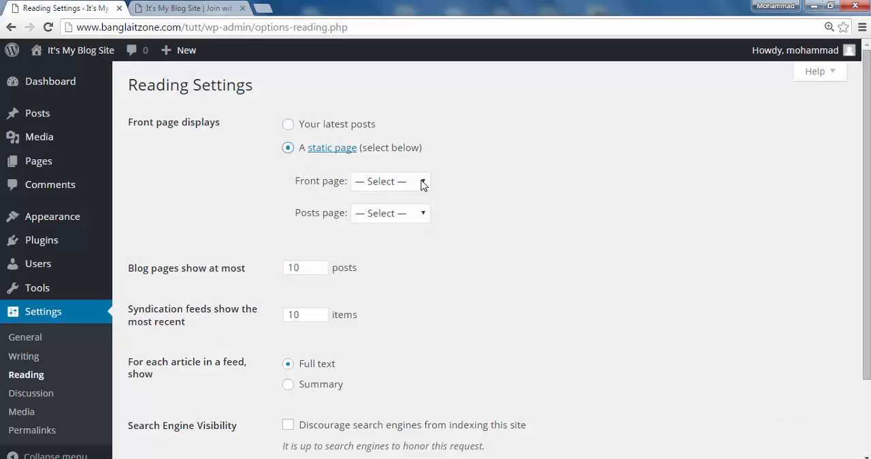
left_click(422, 182)
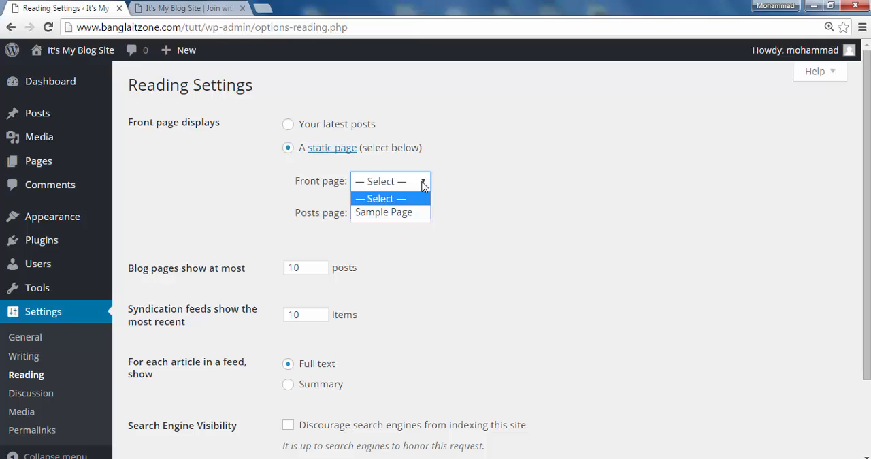
left_click(393, 217)
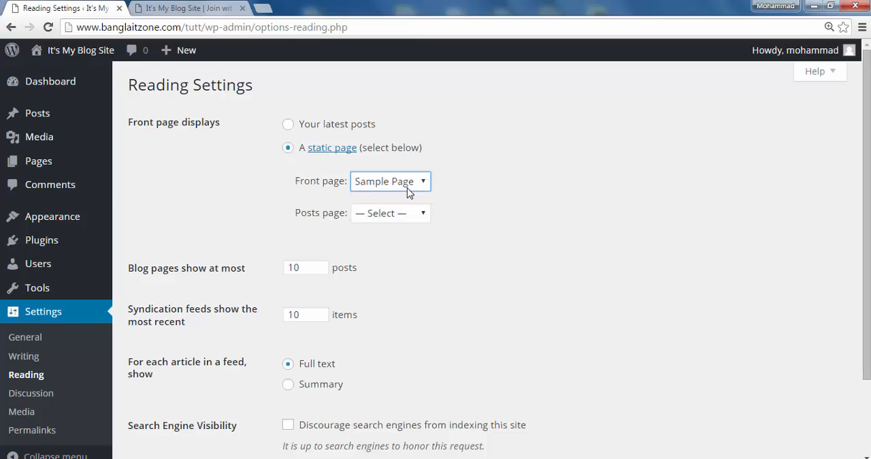
left_click(422, 216)
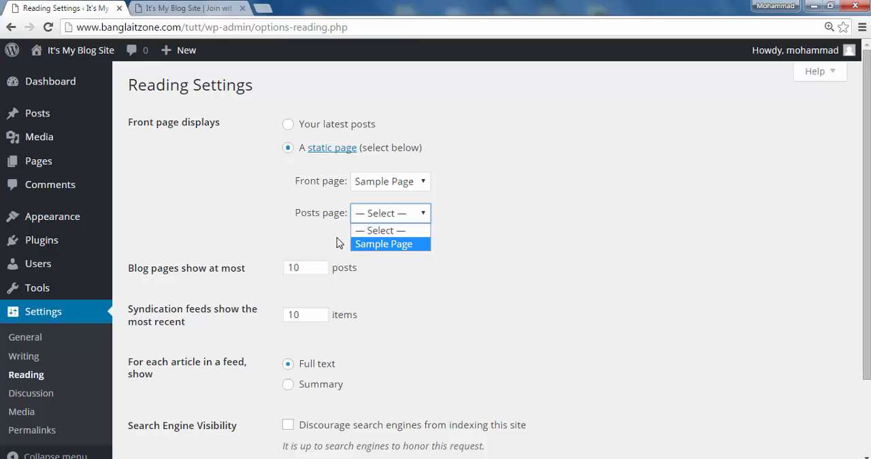
left_click(477, 239)
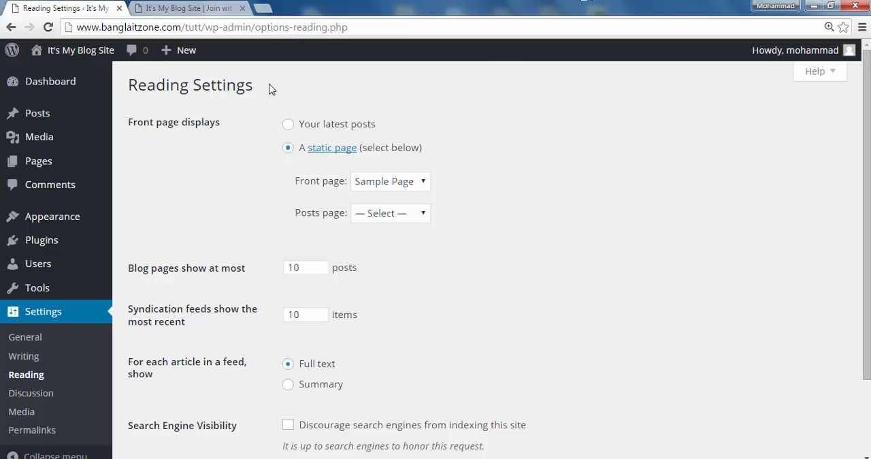
left_click(290, 126)
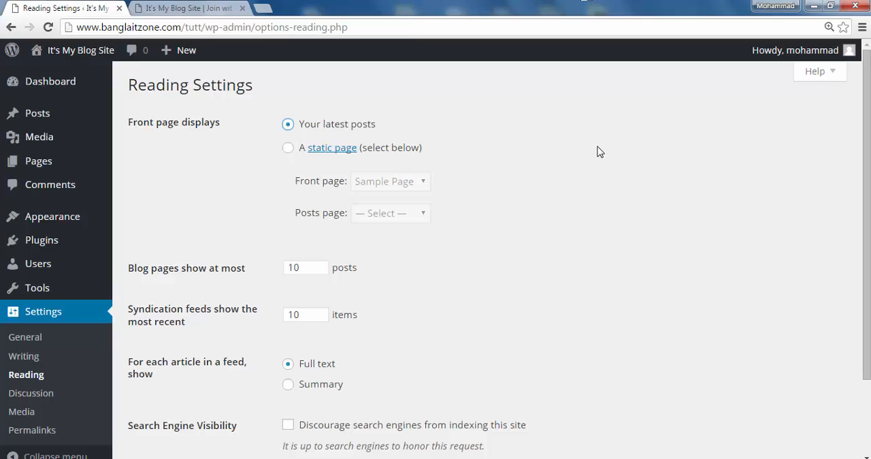
- Set blog pages to show at most 10 posts, review the search engine visibility option, and save the Reading Settings
scroll(466, 232, "down", 2)
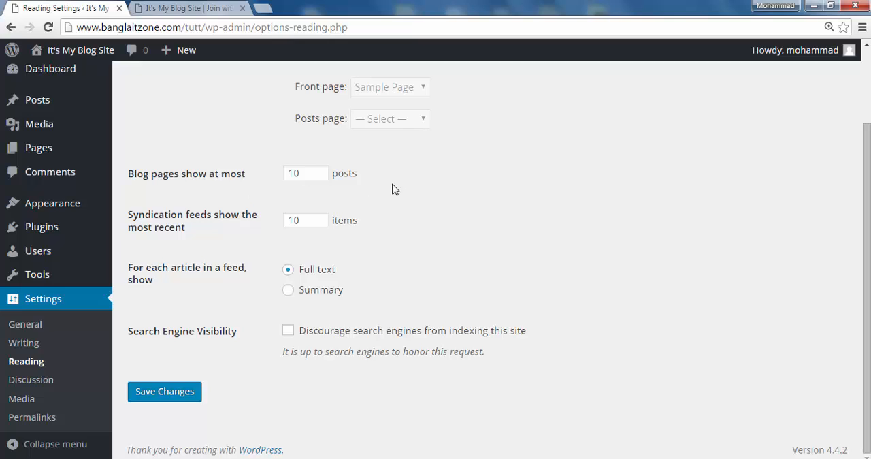
left_click(312, 175)
type("0")
left_click(587, 104)
left_click(289, 331)
left_click(169, 398)
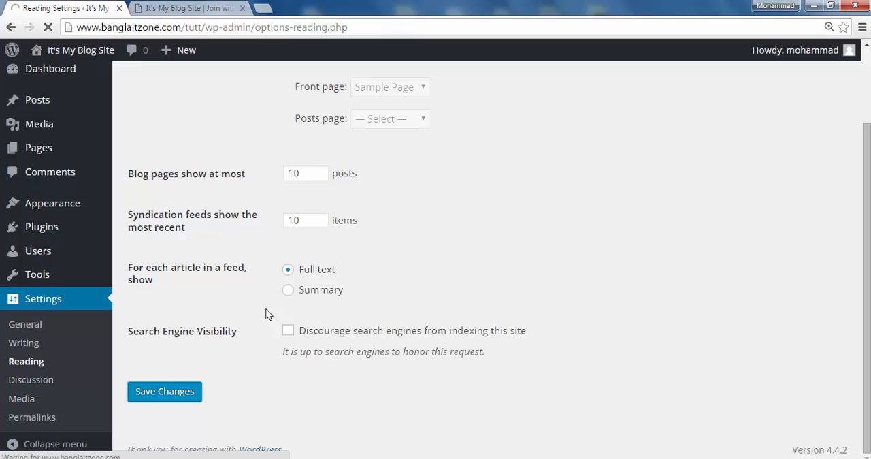
scroll(320, 331, "down", 2)
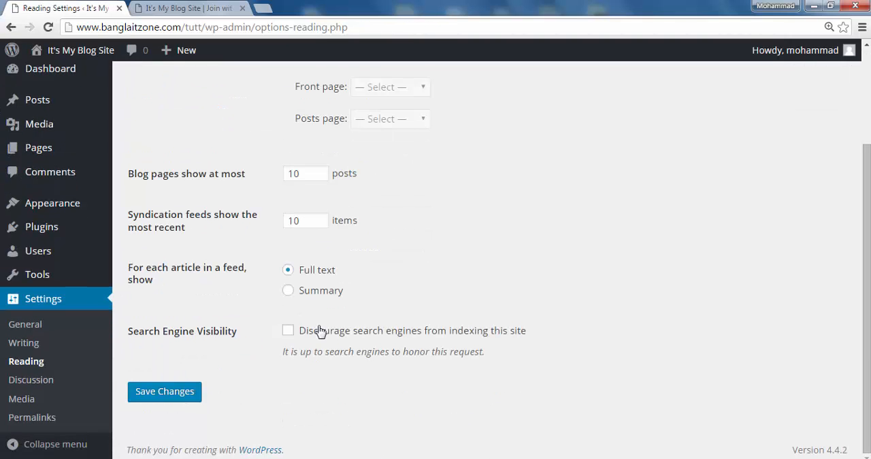
- Open the Discussion Settings and review the default article, comment, email notification and comment approval options
left_click(32, 386)
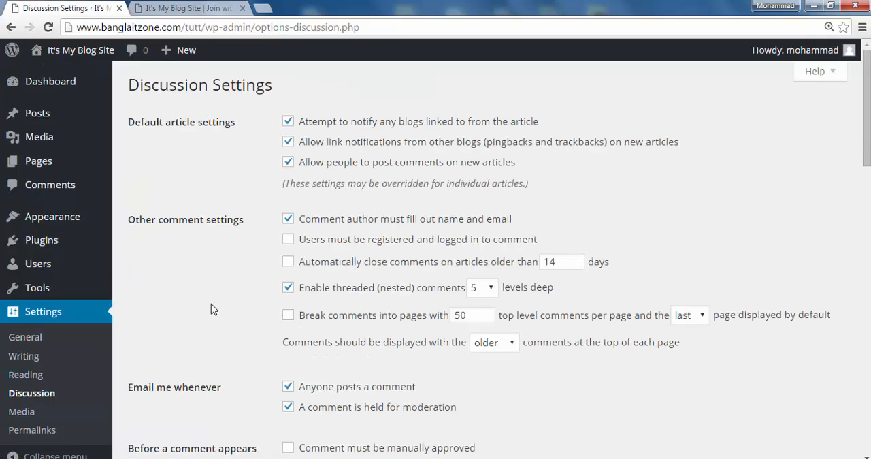
scroll(211, 309, "down", 3)
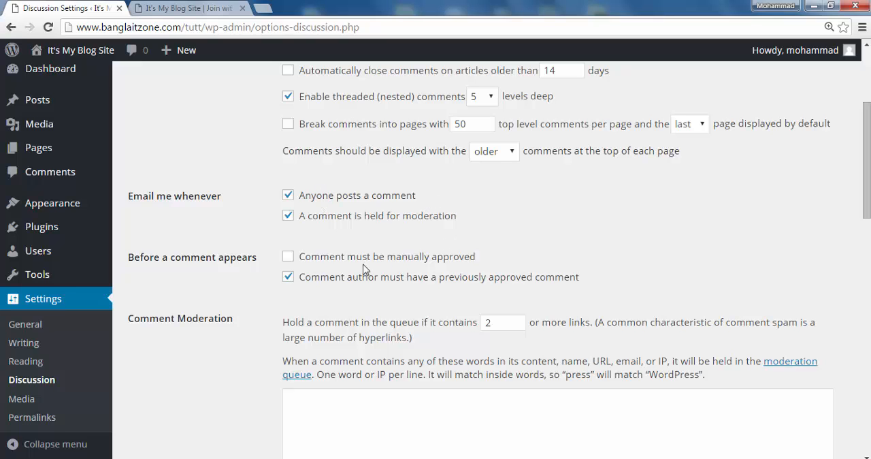
scroll(334, 271, "up", 2)
scroll(331, 264, "up", 1)
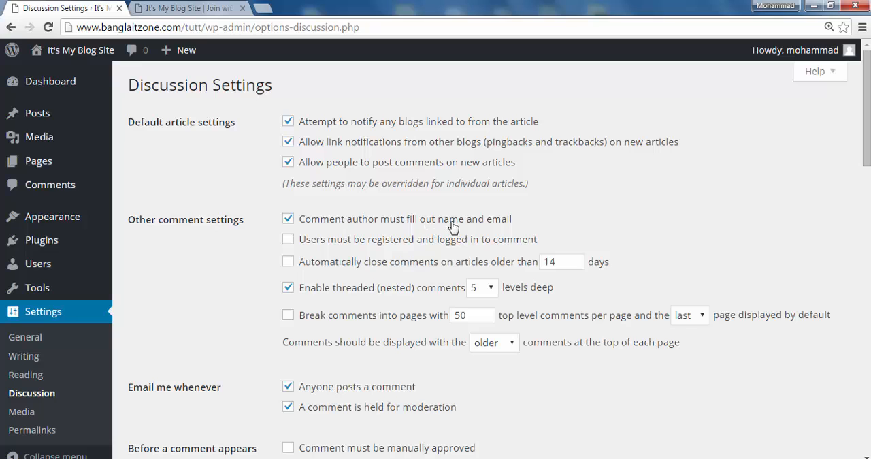
scroll(394, 292, "down", 1)
scroll(394, 292, "down", 2)
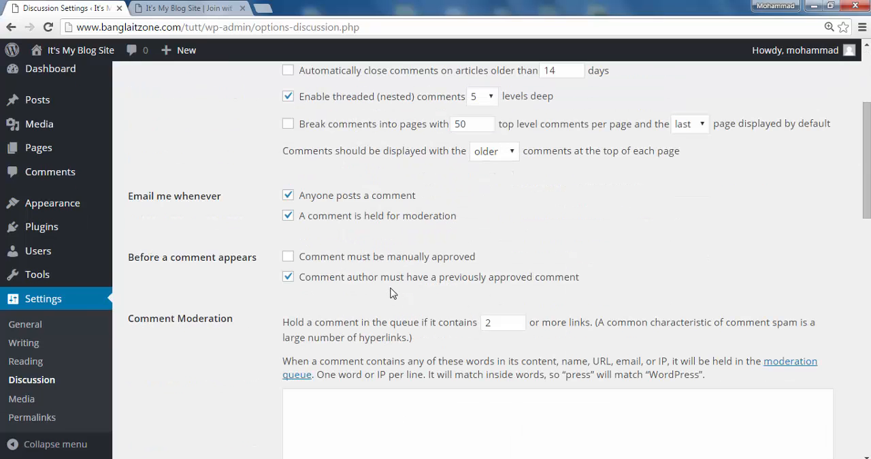
scroll(394, 293, "up", 3)
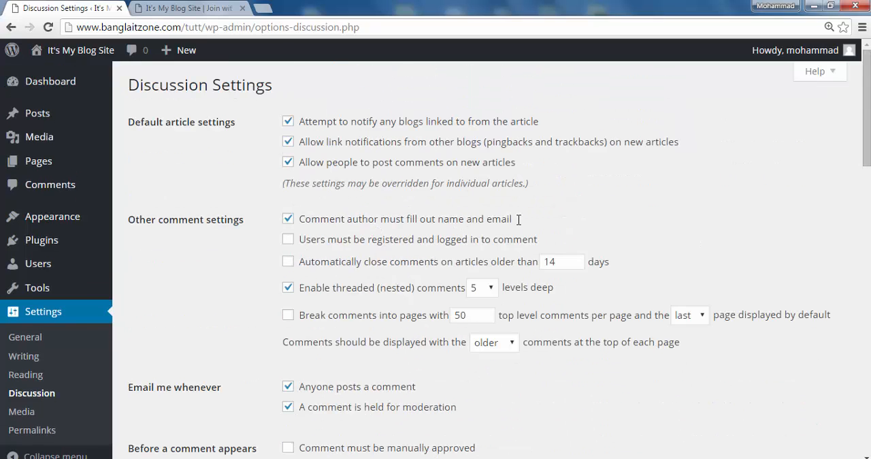
- Review the comment, moderation, blacklist and avatar options in the Discussion Settings, and the image sizes and upload options in the Media Settings
scroll(350, 336, "down", 2)
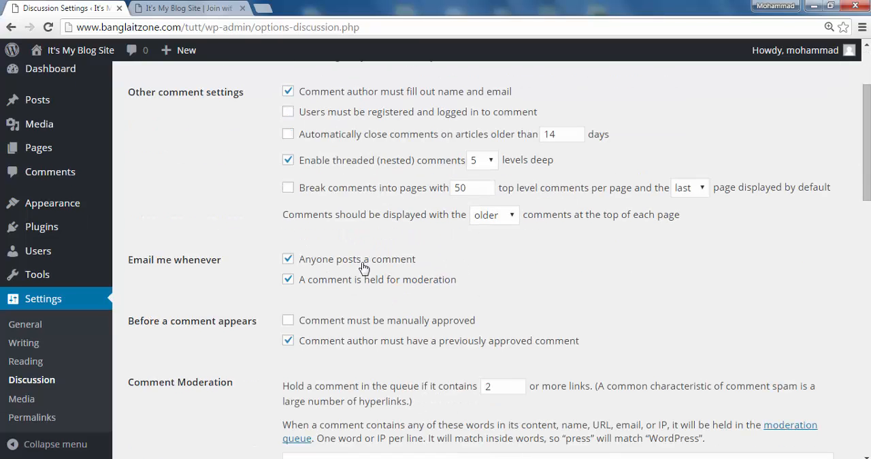
left_click(288, 260)
scroll(285, 330, "down", 5)
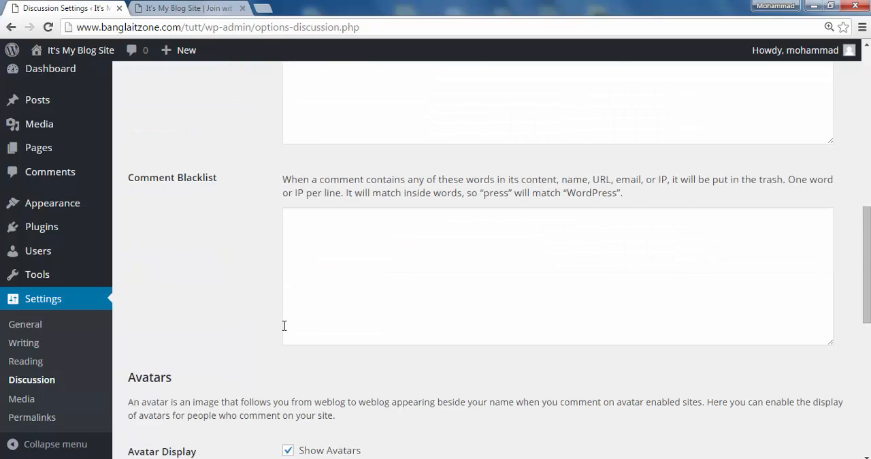
scroll(285, 325, "down", 3)
scroll(295, 307, "down", 3)
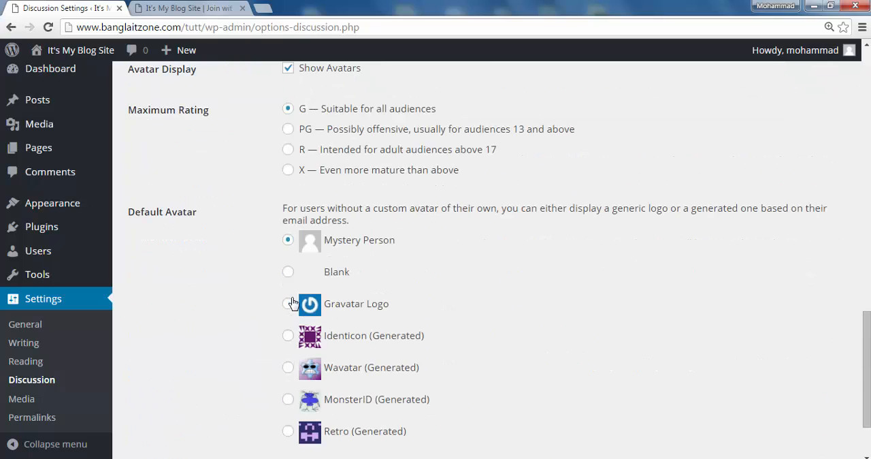
scroll(202, 297, "down", 2)
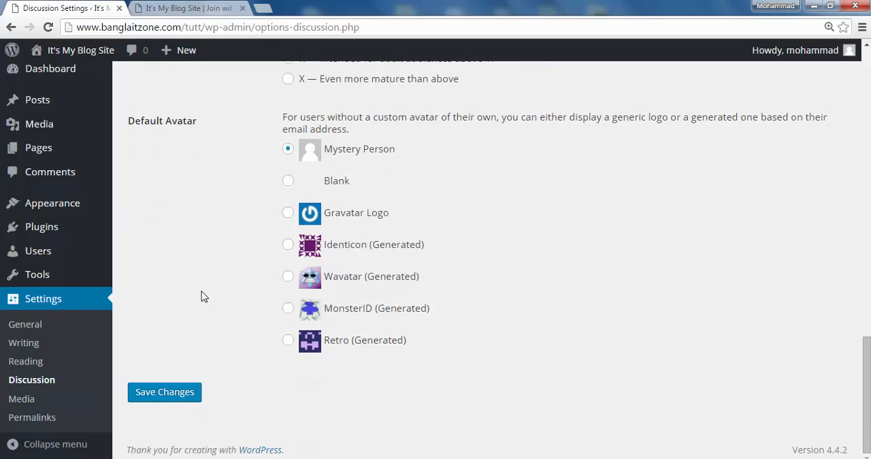
scroll(197, 288, "up", 8)
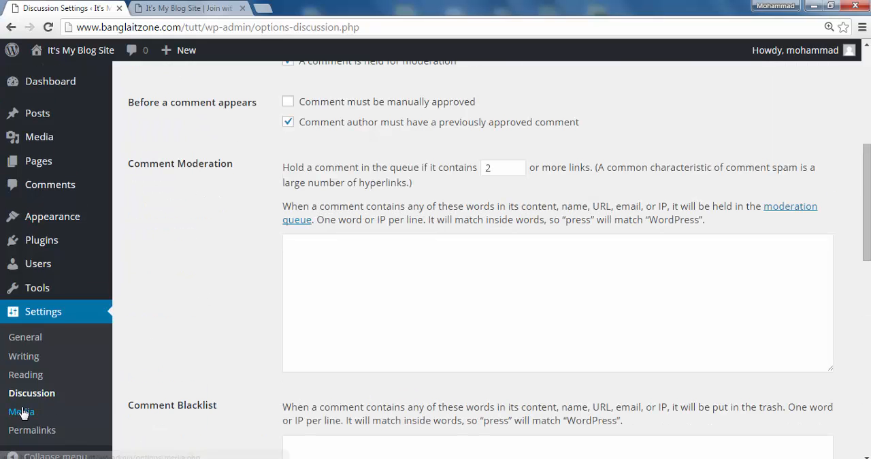
left_click(22, 412)
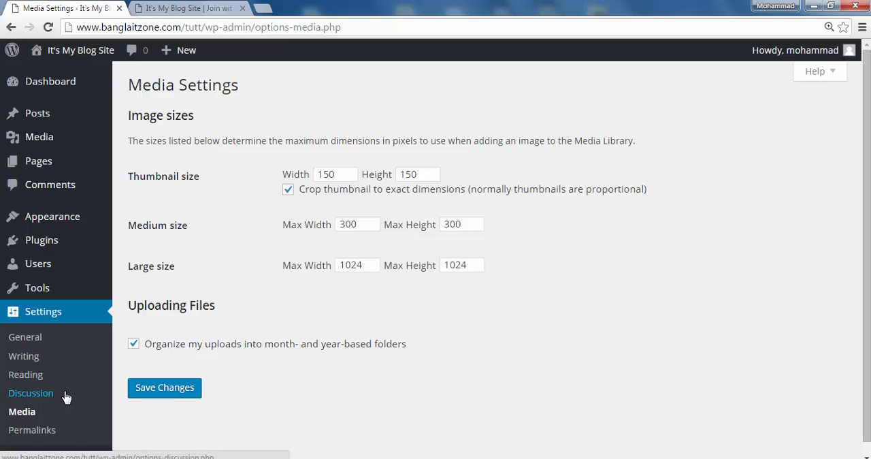
scroll(66, 398, "down", 1)
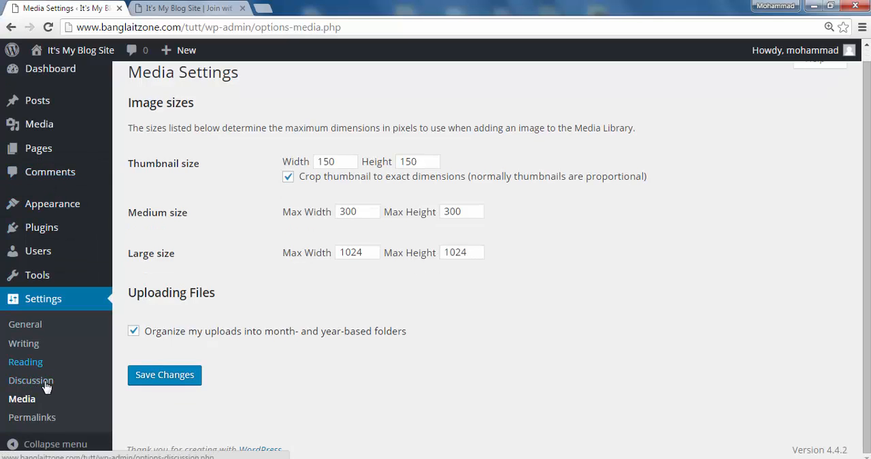
- Set the site's permalink structure to Post name in the Permalink Settings and save the changes
left_click(38, 422)
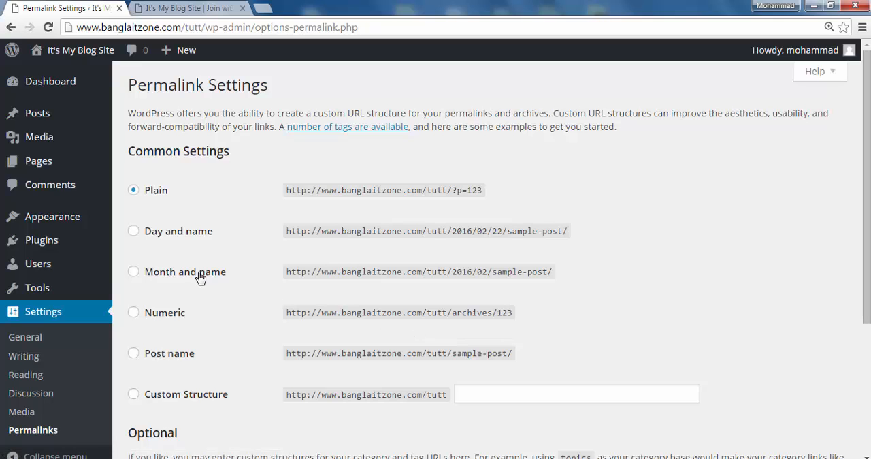
scroll(238, 306, "down", 2)
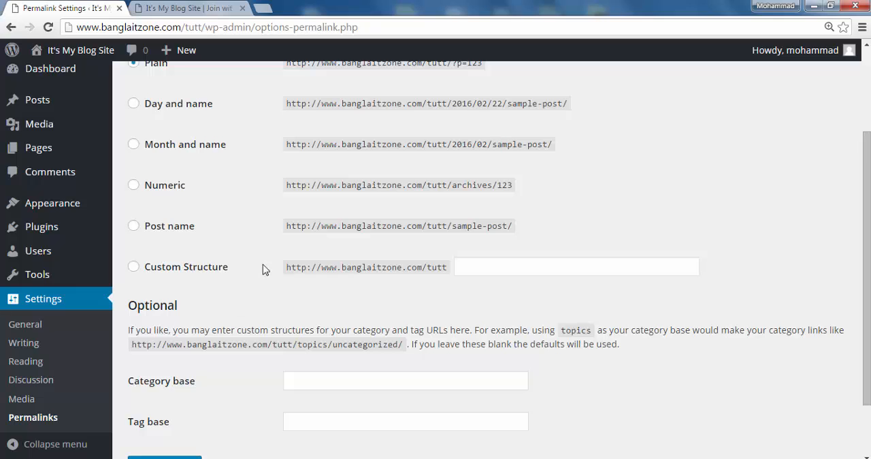
left_click(133, 230)
left_click_drag(528, 268, 460, 270)
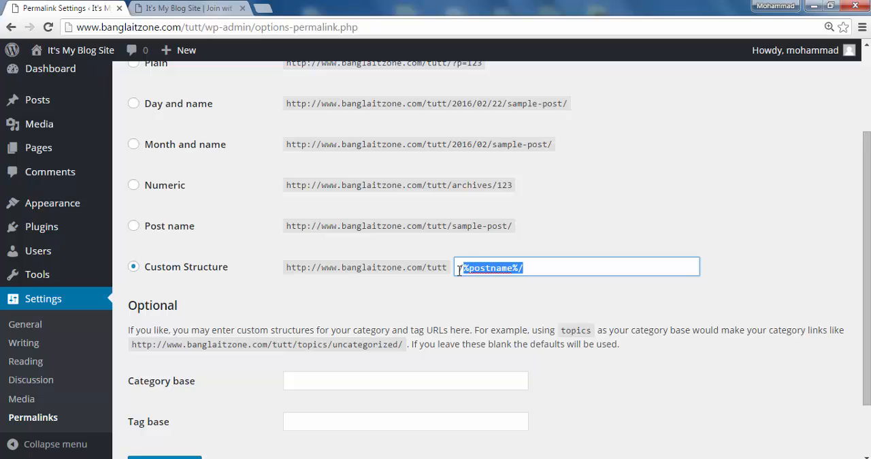
left_click(463, 289)
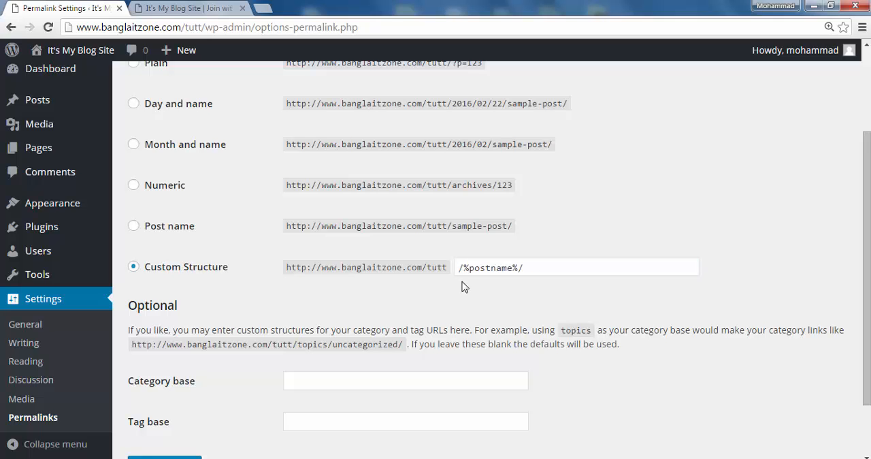
scroll(464, 287, "down", 1)
scroll(426, 295, "up", 3)
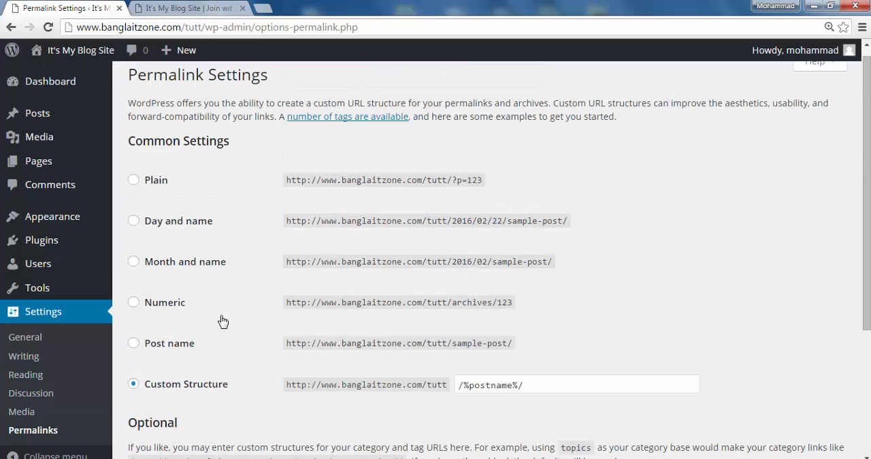
scroll(222, 320, "down", 3)
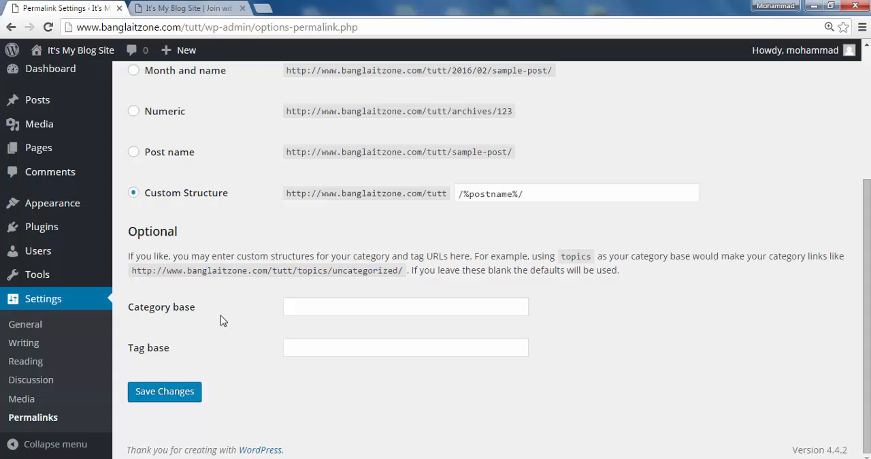
left_click(134, 152)
left_click(168, 406)
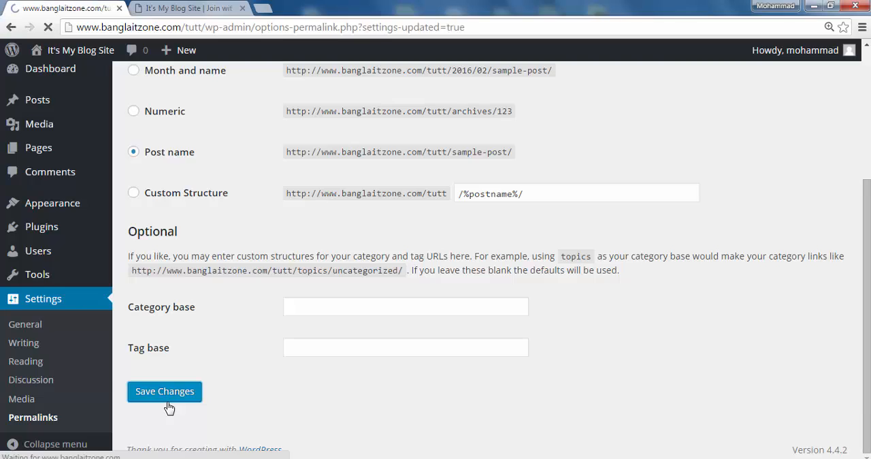
- Open the Available Tools page and look over the Press This and Categories and Tags Converter sections
mouse_move(43, 292)
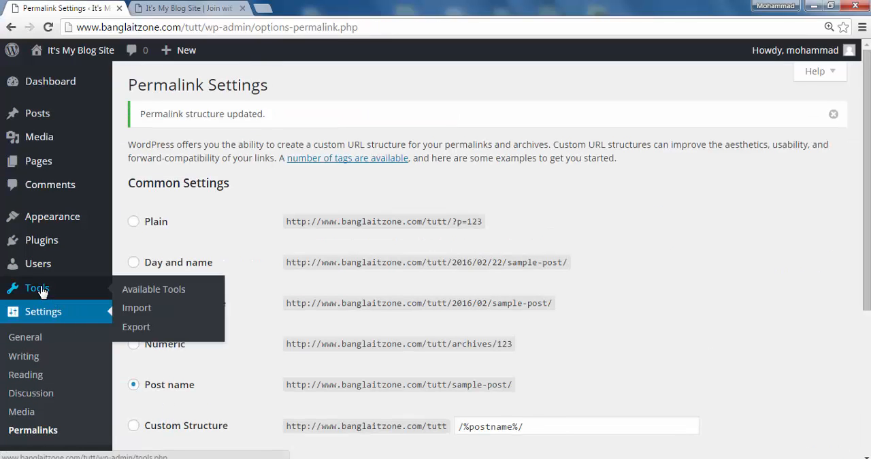
left_click(160, 290)
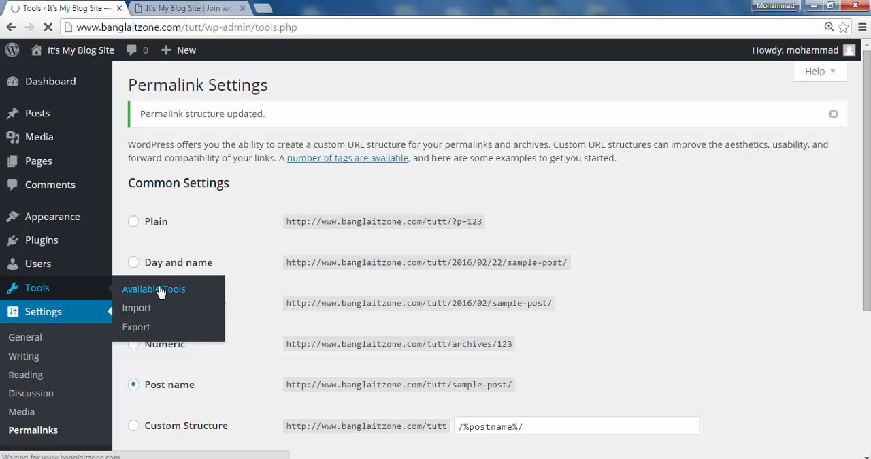
scroll(214, 318, "down", 2)
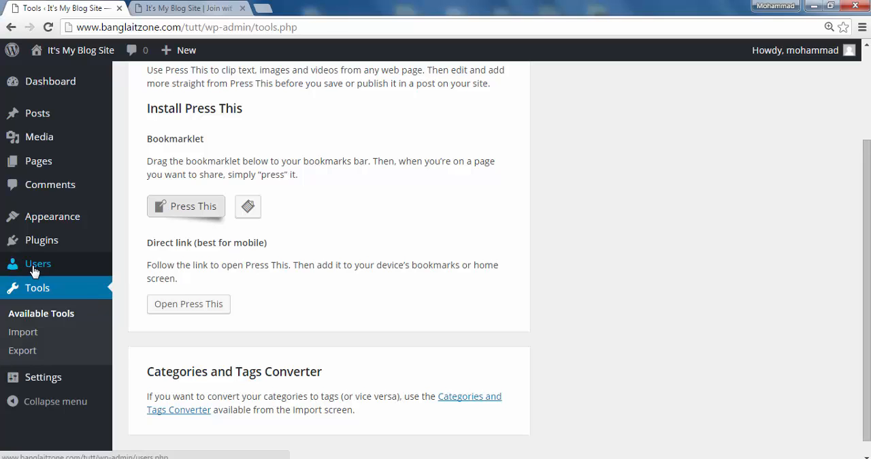
- Open the site's user list, start adding a new user, and look over the fields of the blank form
mouse_move(33, 269)
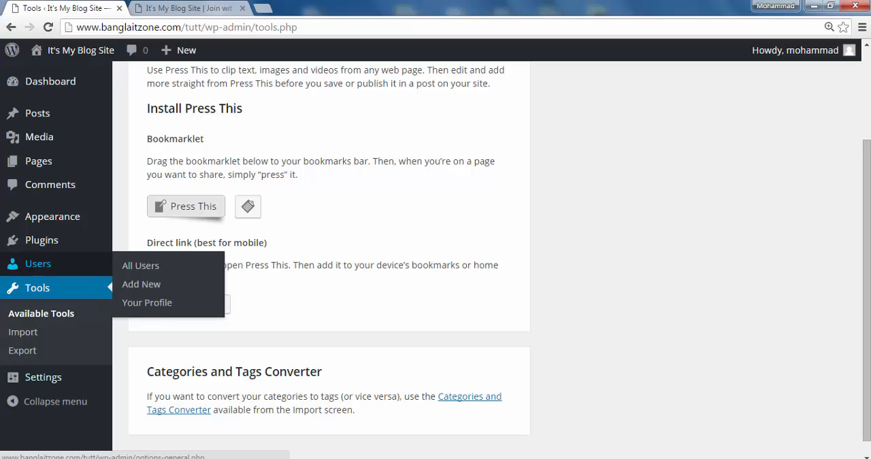
left_click(46, 272)
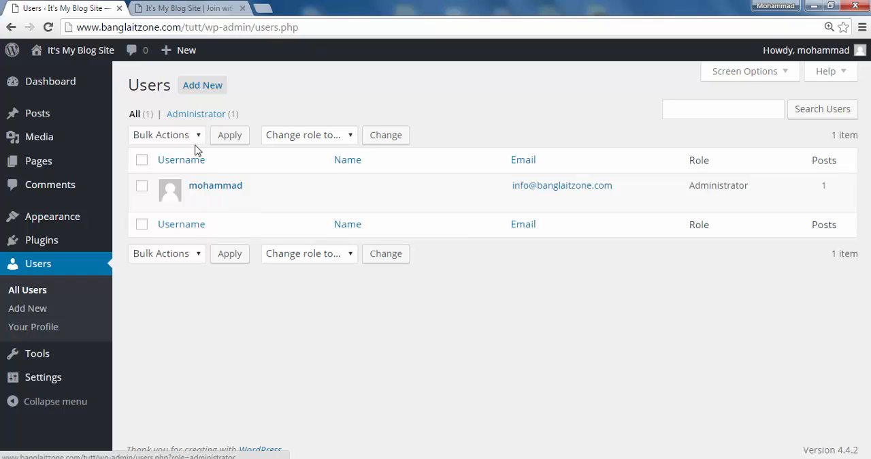
left_click(209, 90)
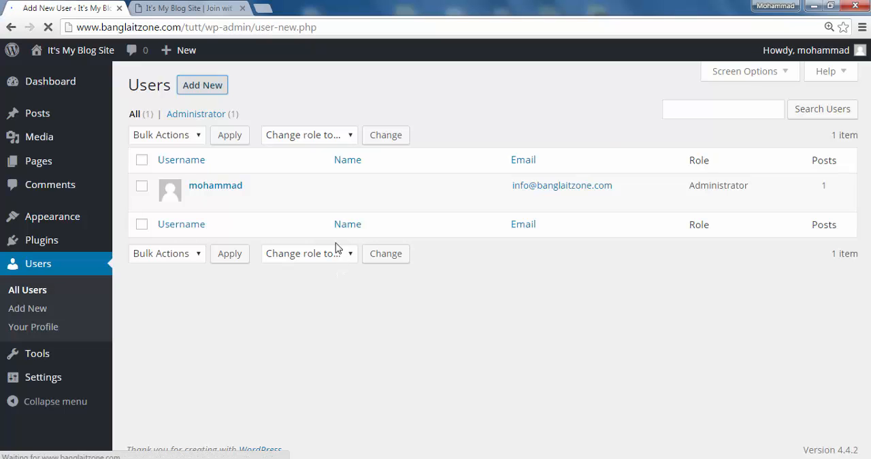
scroll(309, 163, "down", 3)
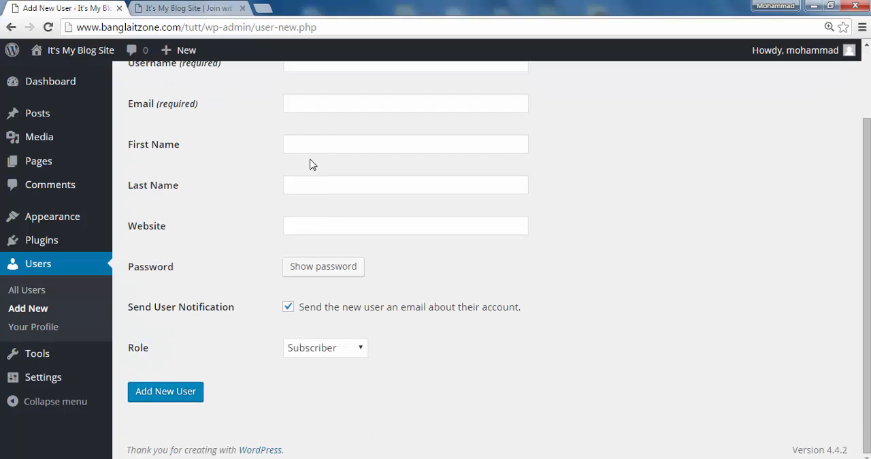
scroll(310, 164, "up", 3)
- Fill in the new user's username, e-mail address, first name and last name, leaving the website blank
left_click(311, 151)
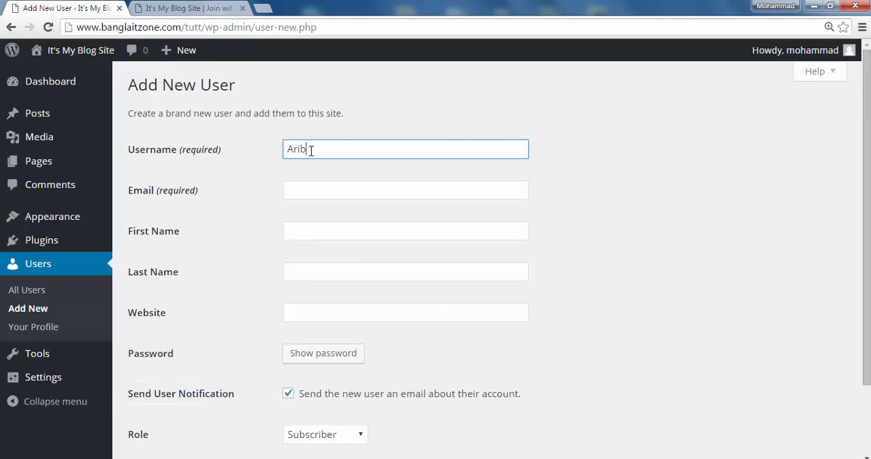
left_click(309, 195)
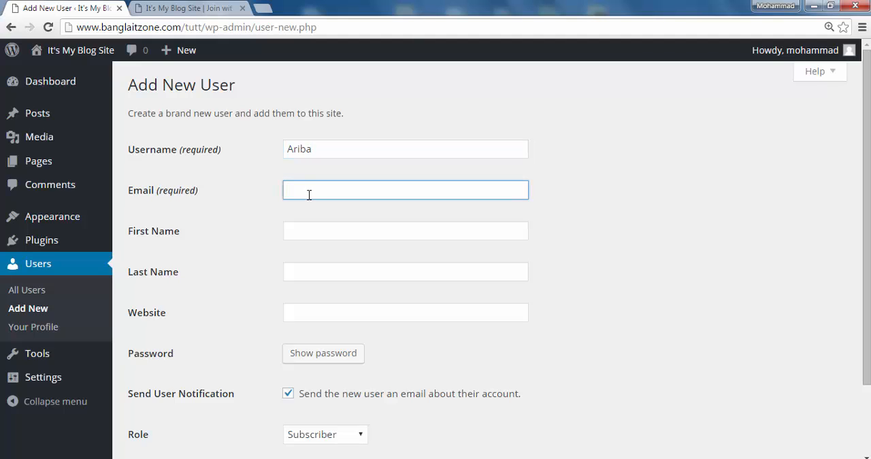
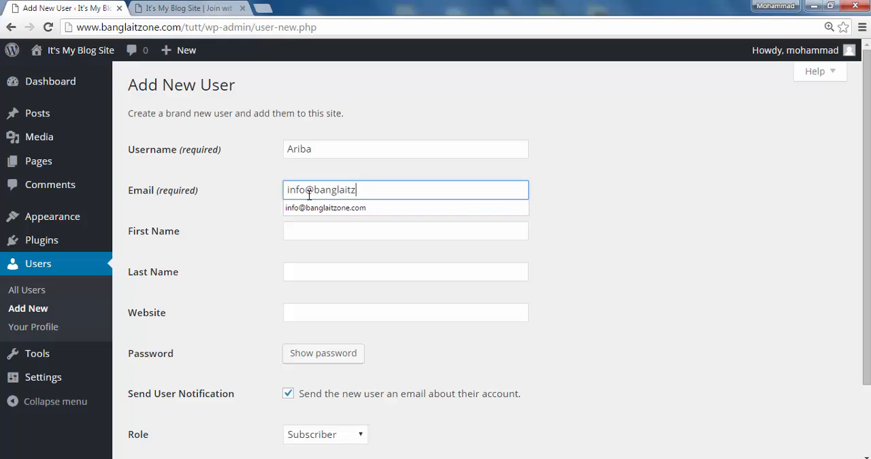
left_click(329, 232)
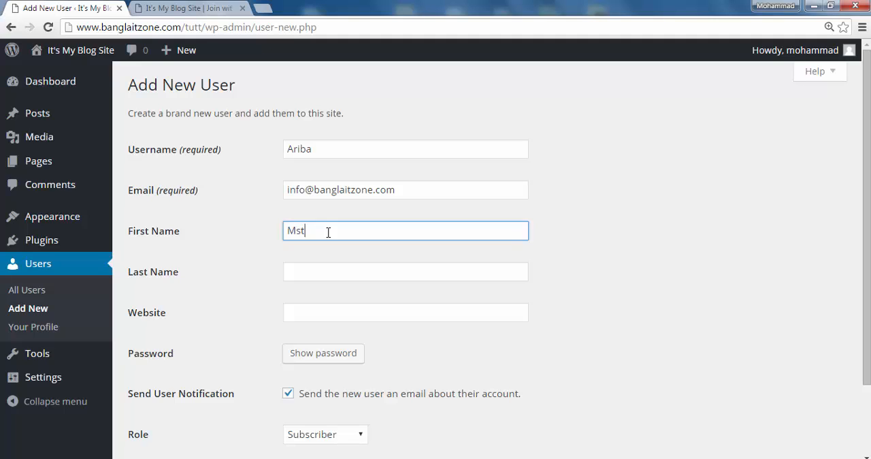
left_click(331, 270)
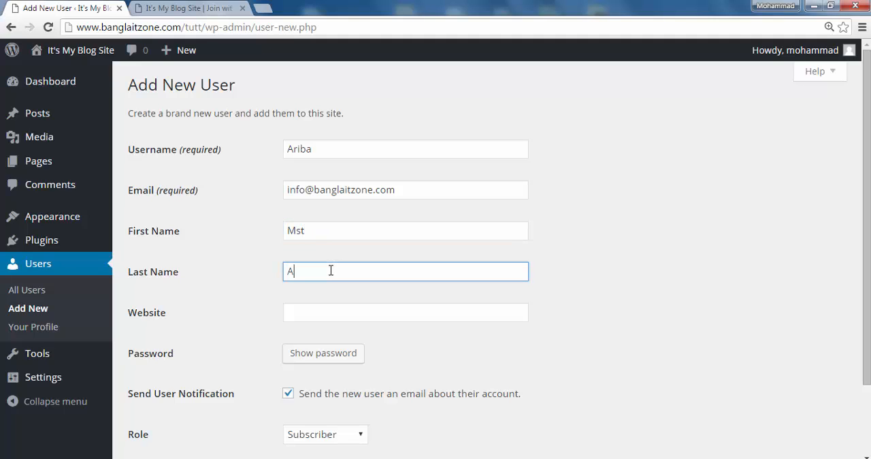
left_click(322, 310)
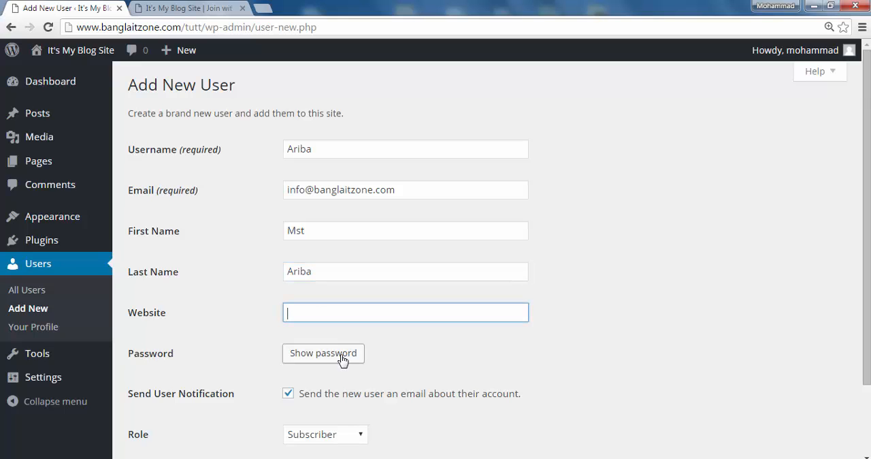
- Check the role choices, keep the Subscriber role, and try to add the new user
scroll(385, 357, "down", 2)
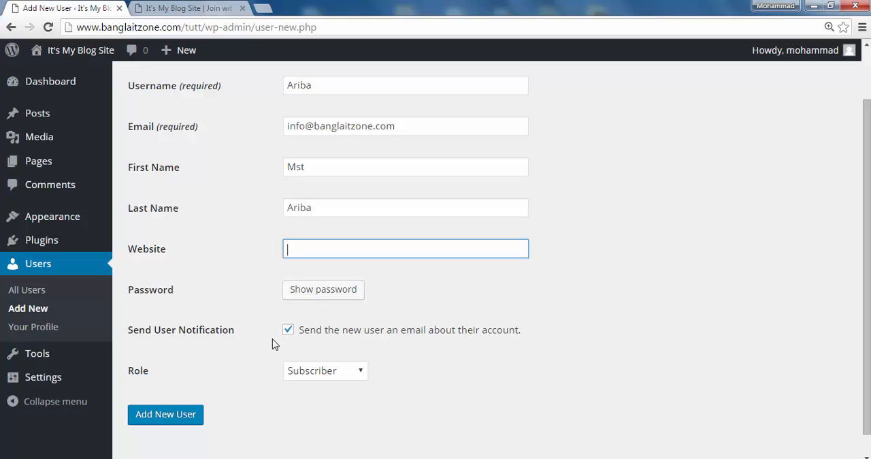
left_click(360, 375)
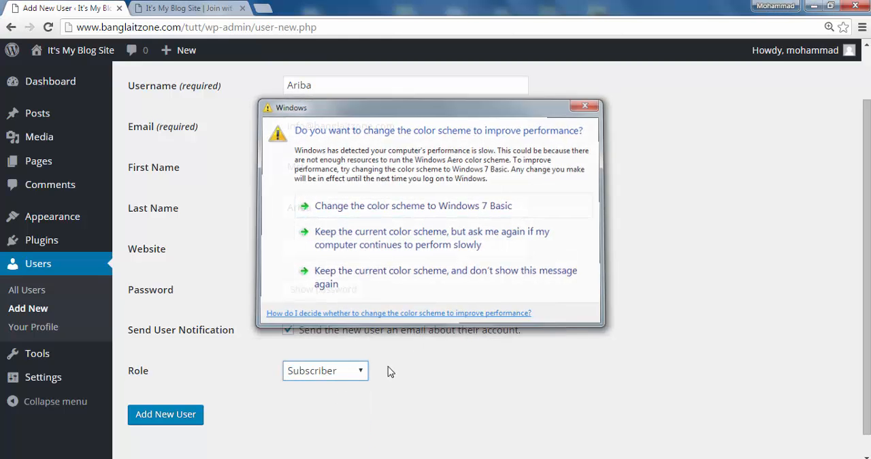
left_click(190, 414)
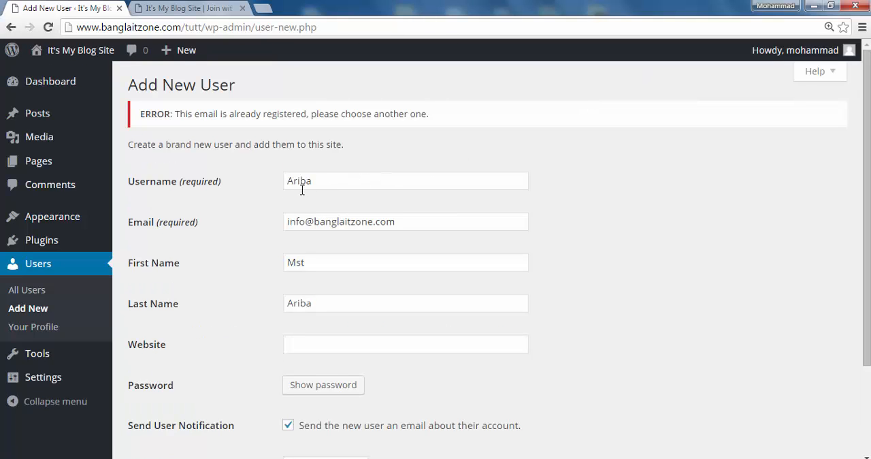
- Replace the mailbox part of the new user's e-mail address with a different one and add the user as Subscriber
scroll(303, 190, "down", 3)
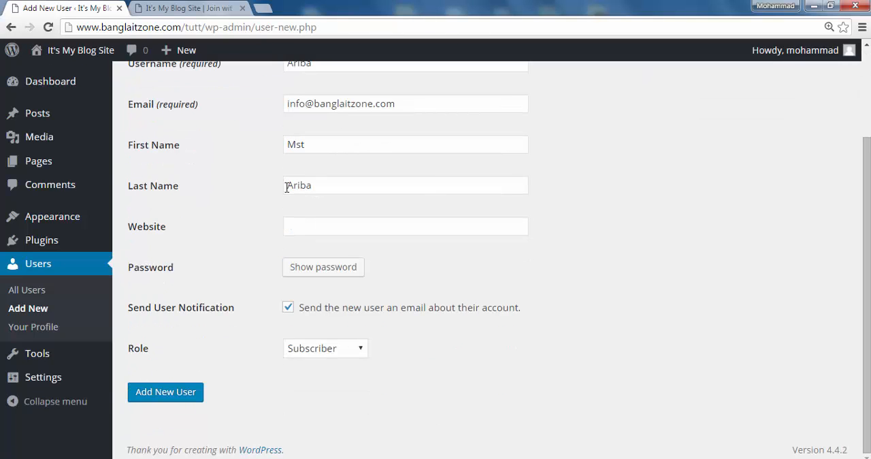
scroll(287, 188, "up", 3)
left_click(305, 226)
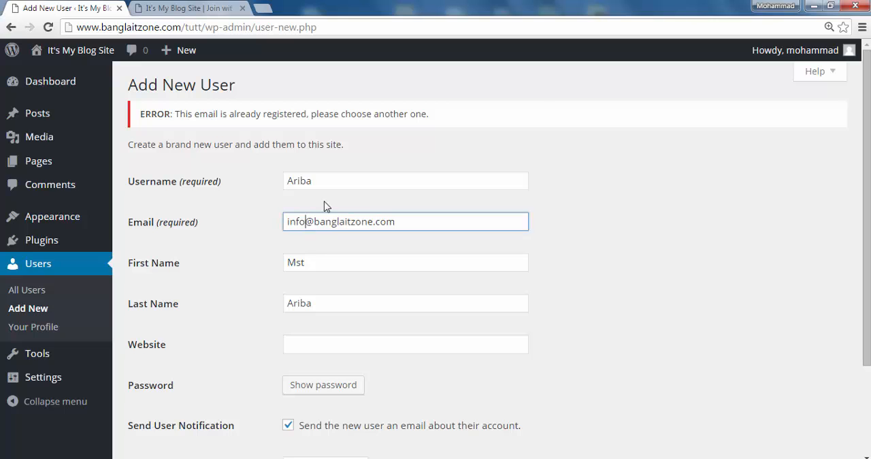
key("BackSpace")
key("BackSpace")
key("BackSpace")
key("BackSpace")
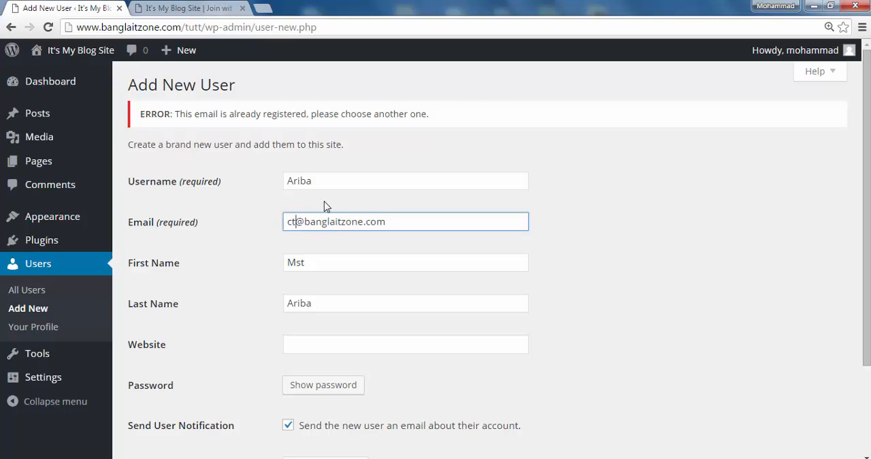
scroll(335, 202, "down", 3)
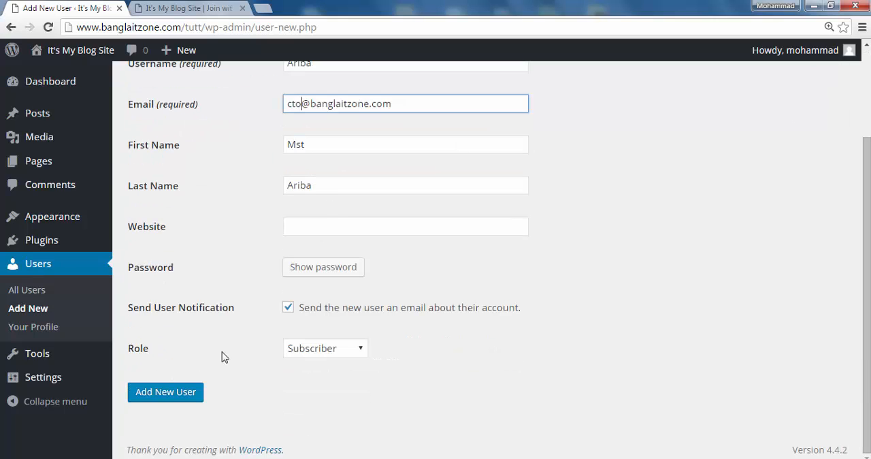
left_click(162, 394)
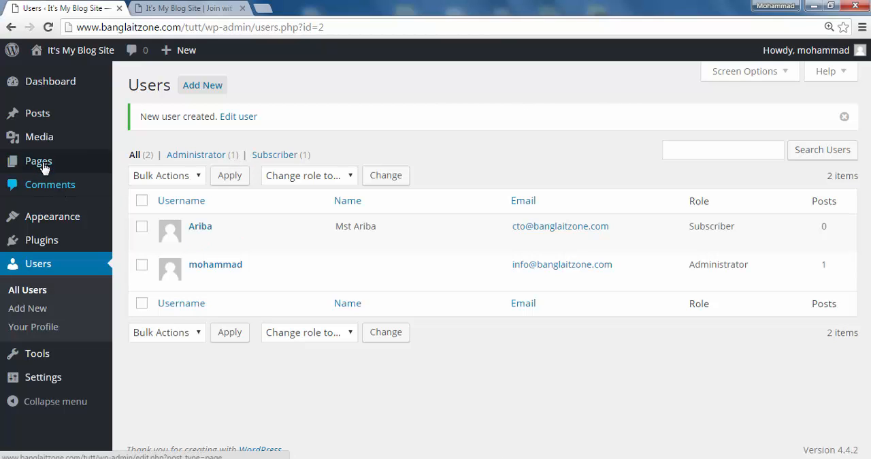
- Move Sample Page from the site's page list to the trash, checking the live site's menu before and after the removal
mouse_move(43, 168)
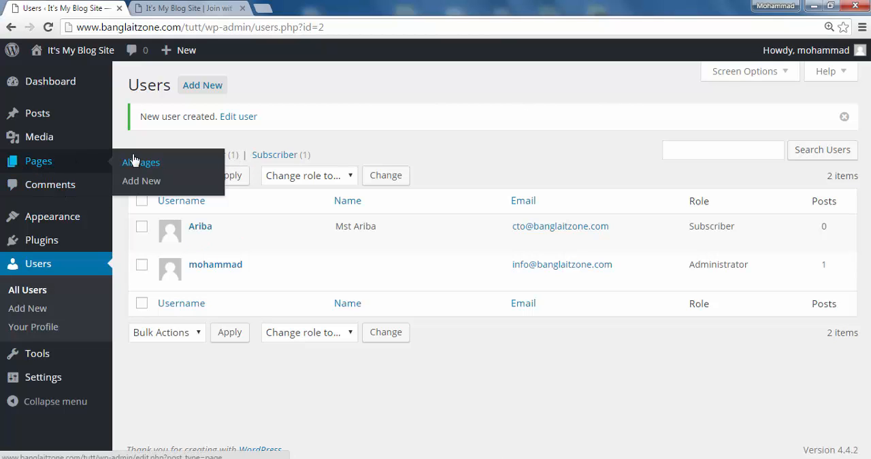
left_click(43, 167)
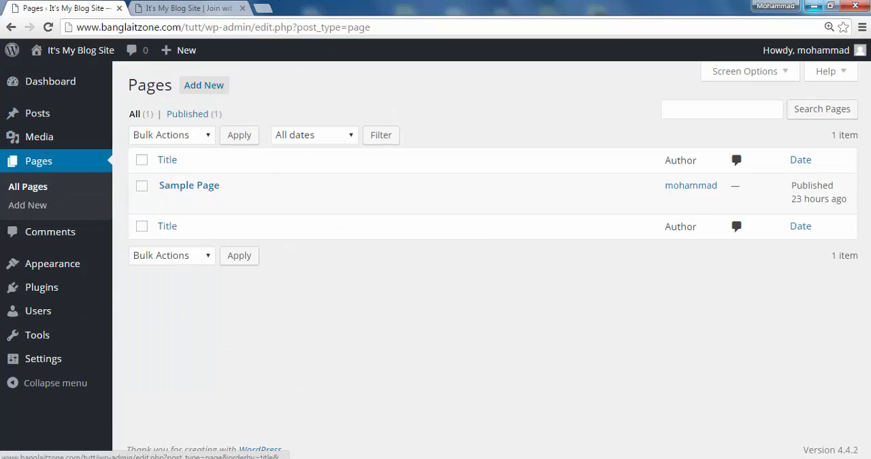
left_click(190, 10)
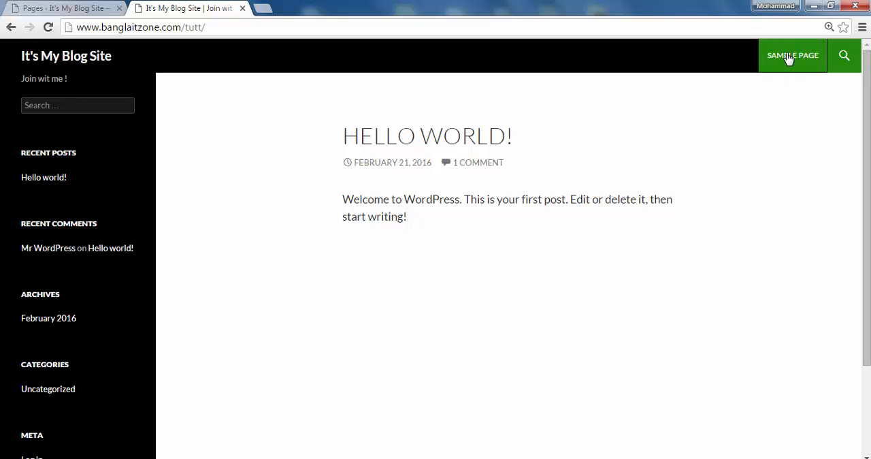
left_click(75, 10)
mouse_move(193, 46)
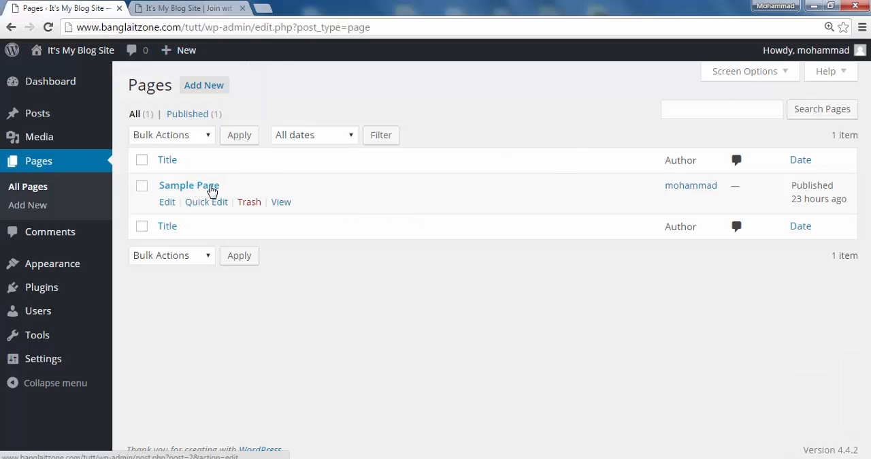
left_click(258, 207)
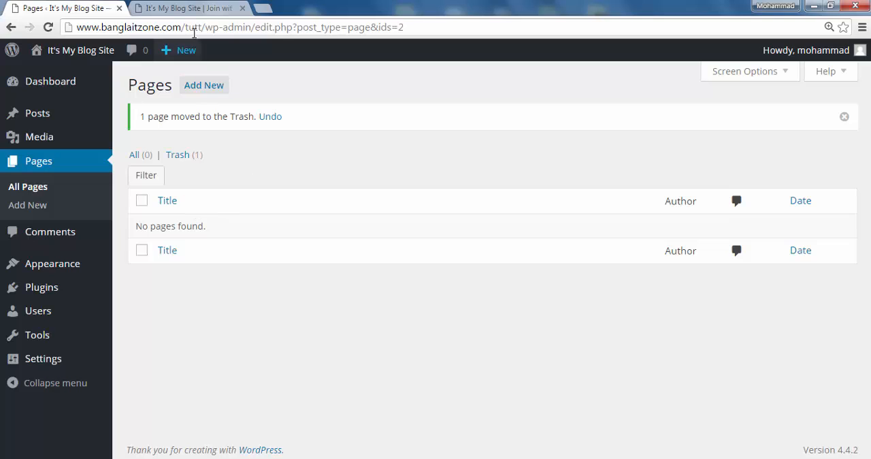
left_click(188, 8)
left_click(48, 27)
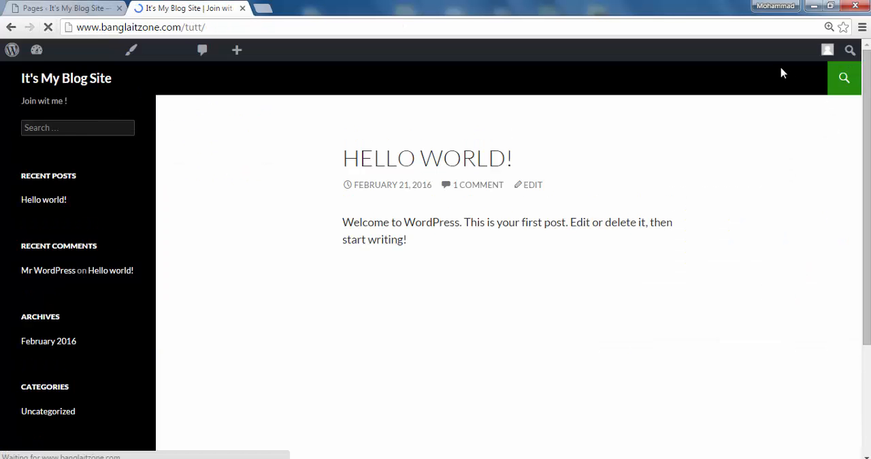
left_click(65, 8)
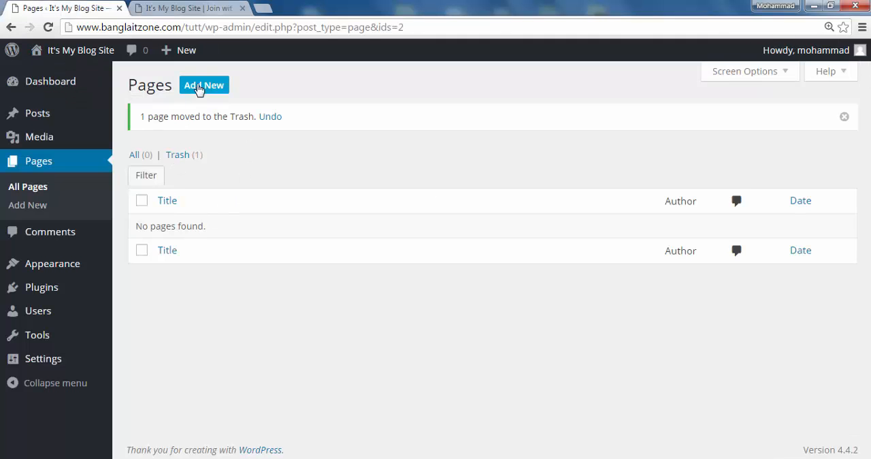
- Add a page titled "HOme" with the Default Template, publish it, and check the live site's menu
left_click(204, 85)
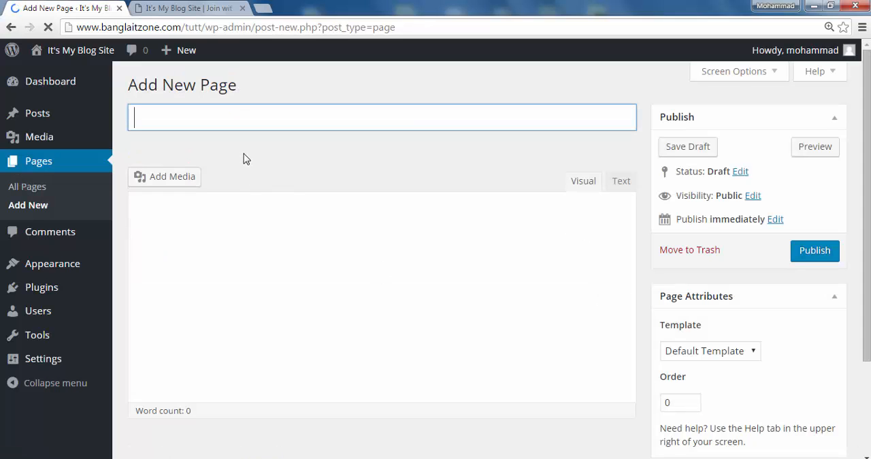
type("HOme")
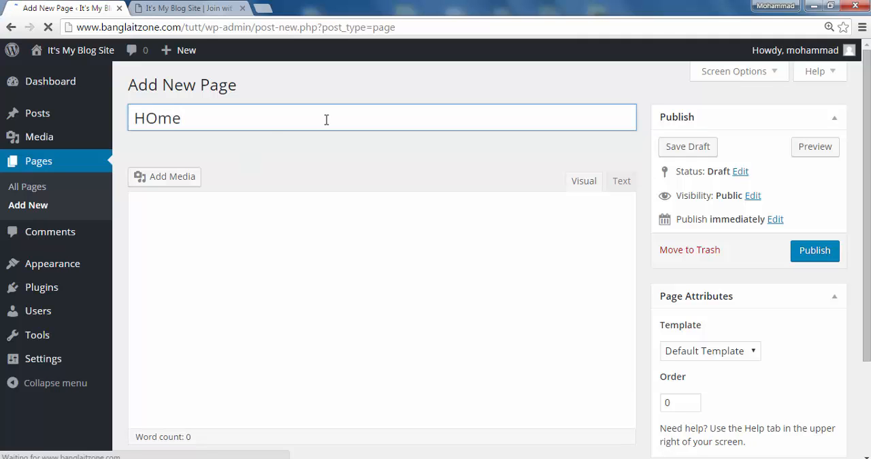
scroll(371, 295, "down", 2)
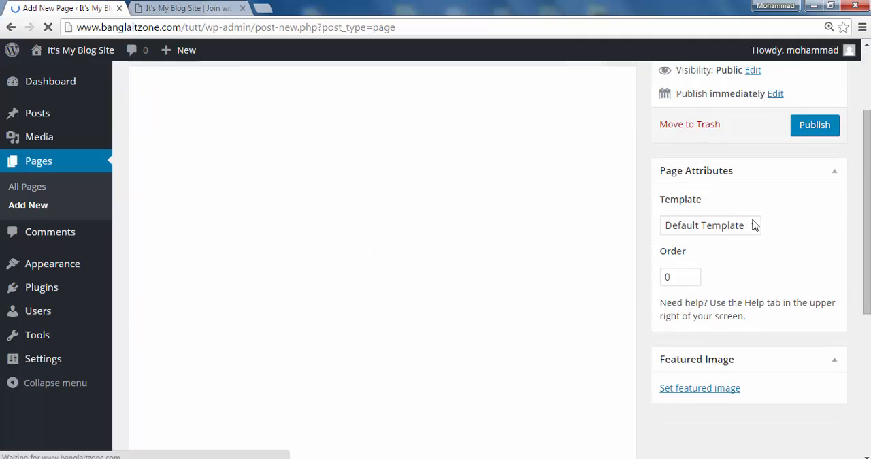
left_click(754, 225)
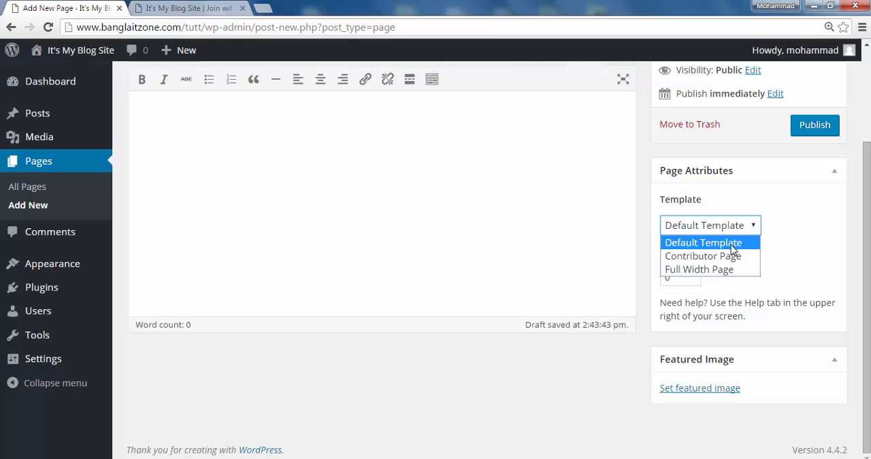
left_click(732, 244)
left_click(816, 126)
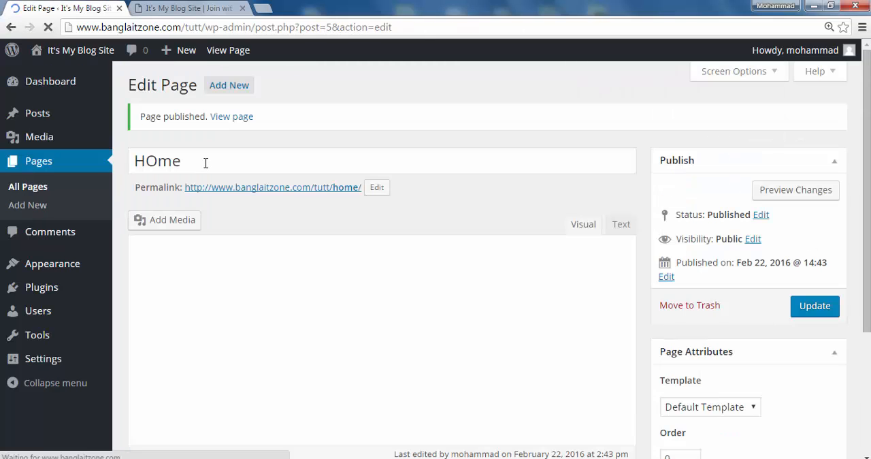
scroll(244, 262, "down", 3)
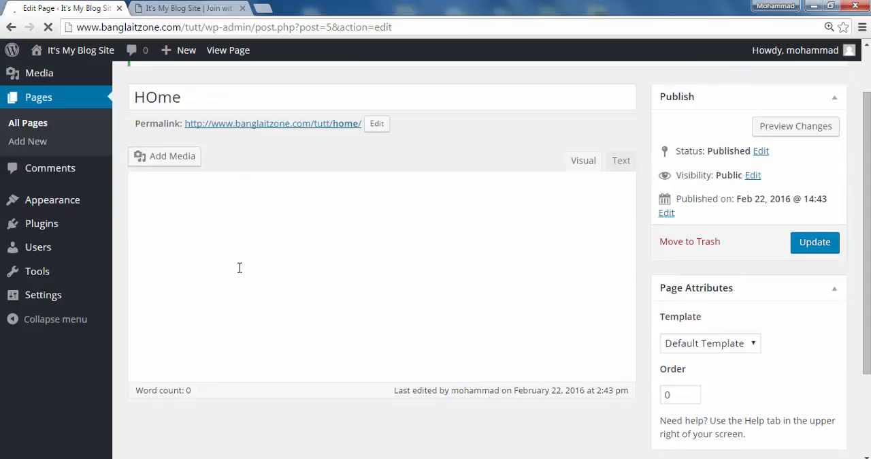
scroll(240, 267, "up", 3)
left_click(210, 54)
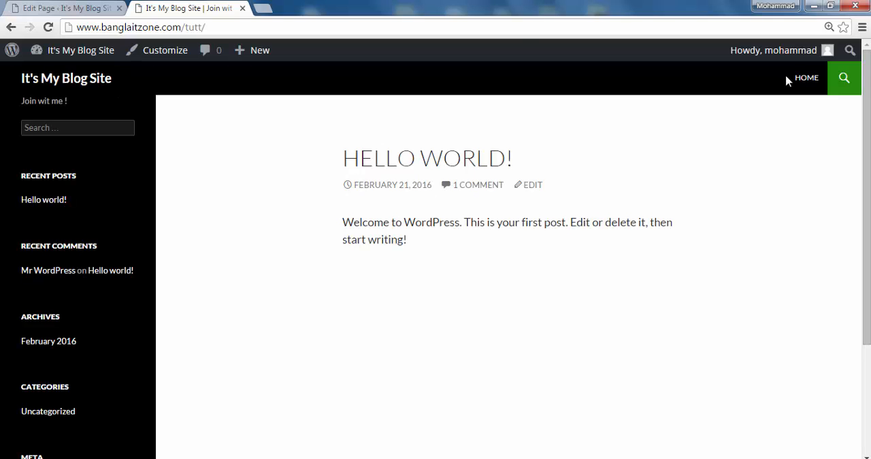
left_click(57, 13)
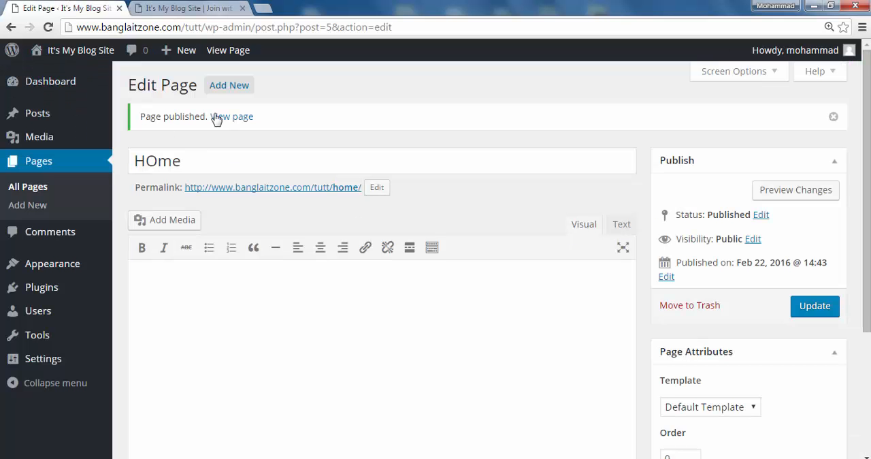
- Add another page titled "Our Services" and publish it with no content
left_click(230, 87)
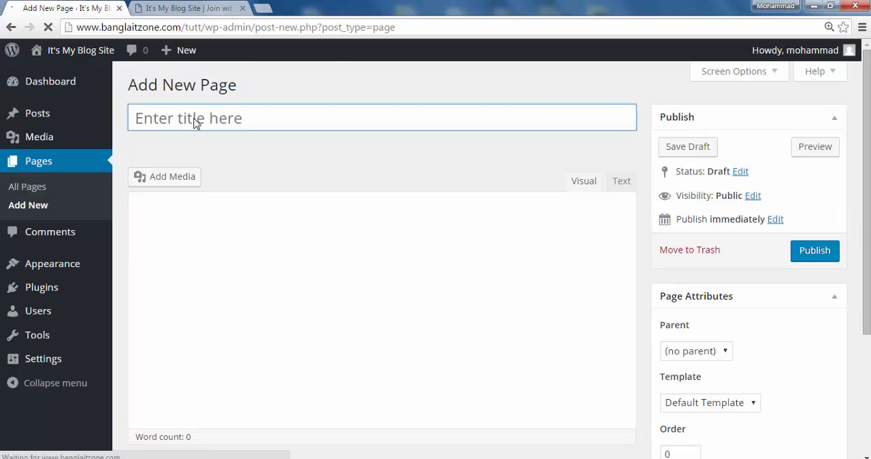
type("O")
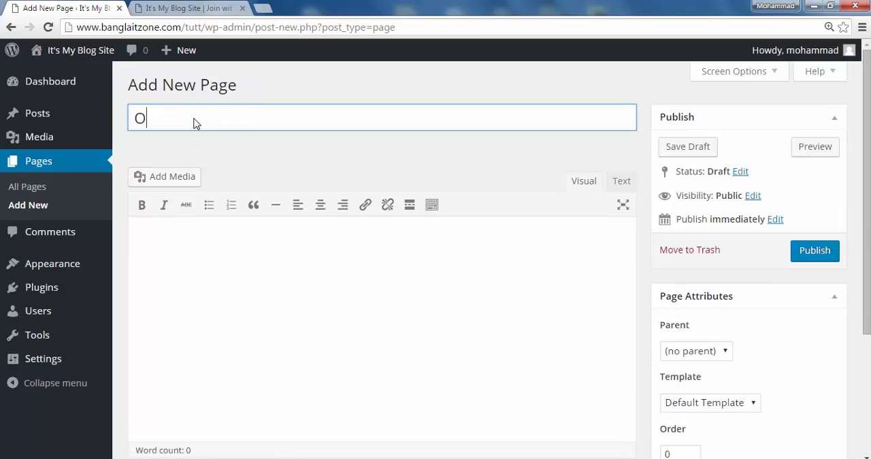
type("ur Services")
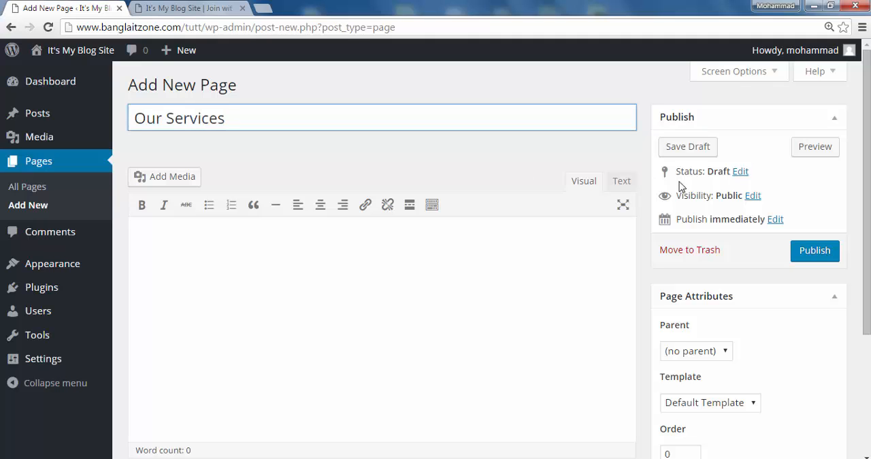
left_click(815, 252)
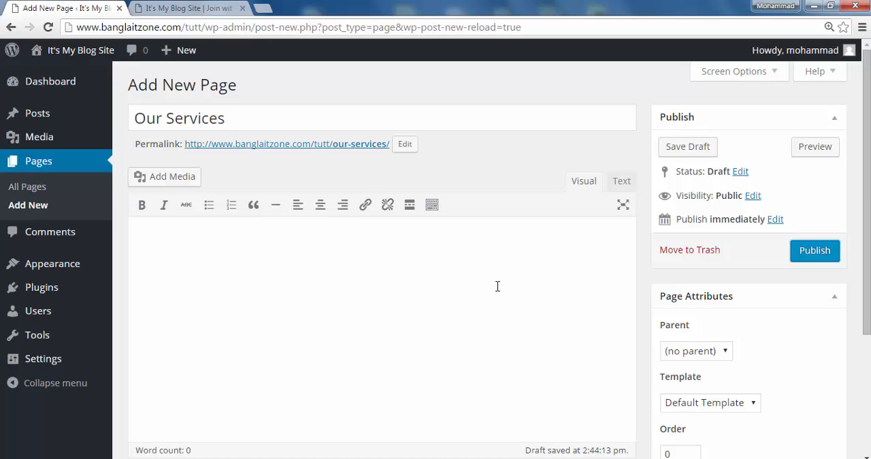
left_click(814, 252)
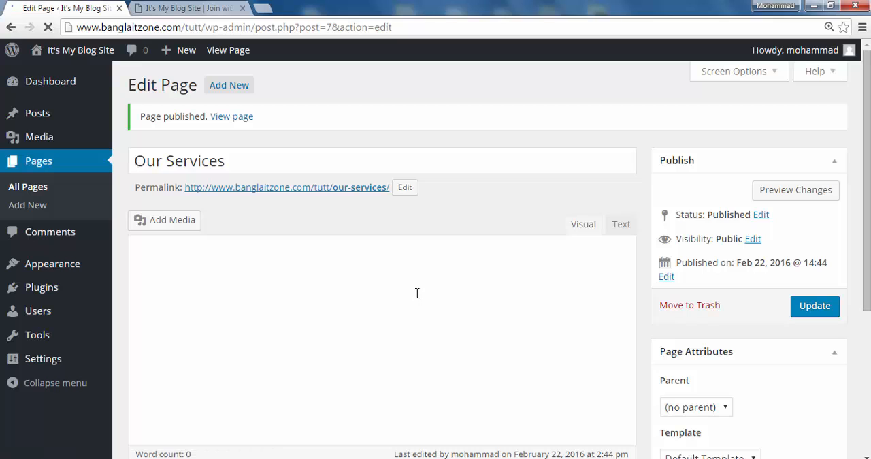
- Add and publish two more empty pages, one titled "Carrier" and one titled "Blog"
left_click(235, 86)
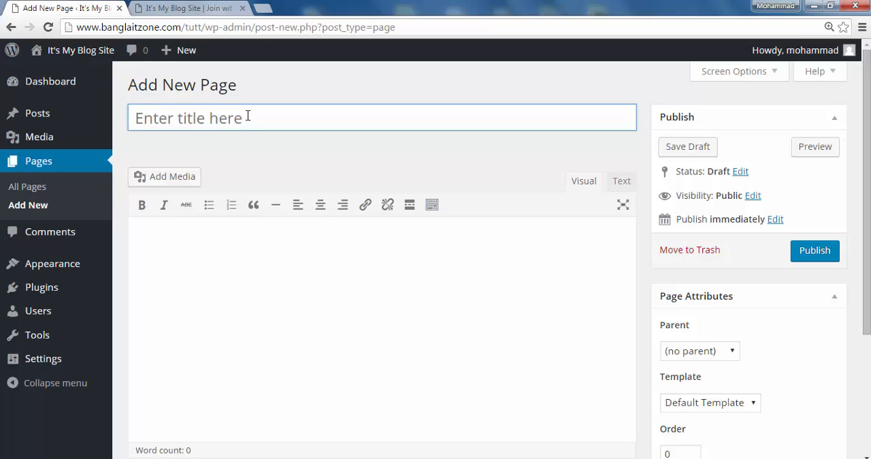
type("Carrier")
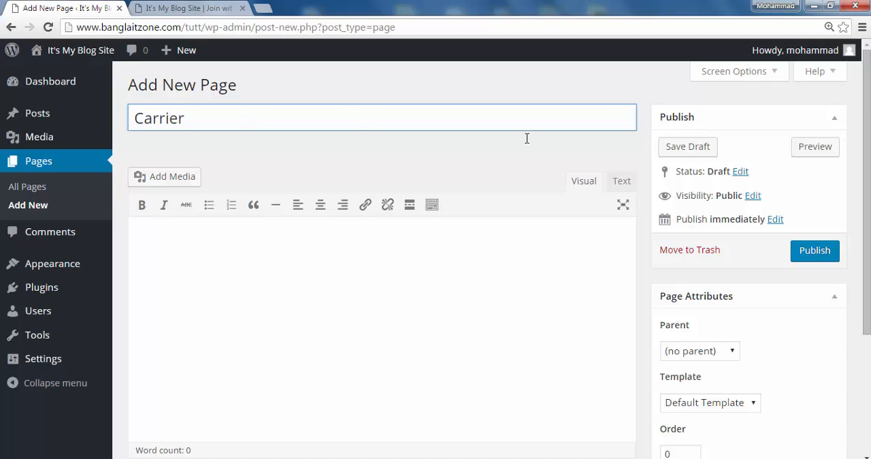
left_click(811, 253)
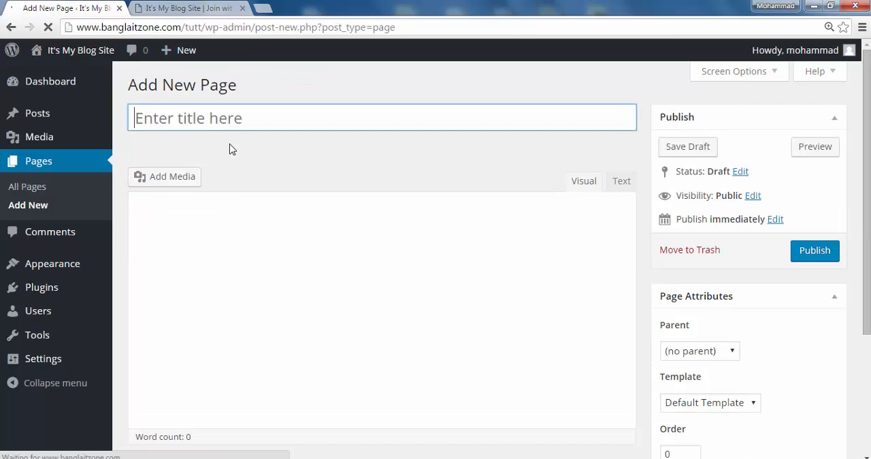
type("Blog")
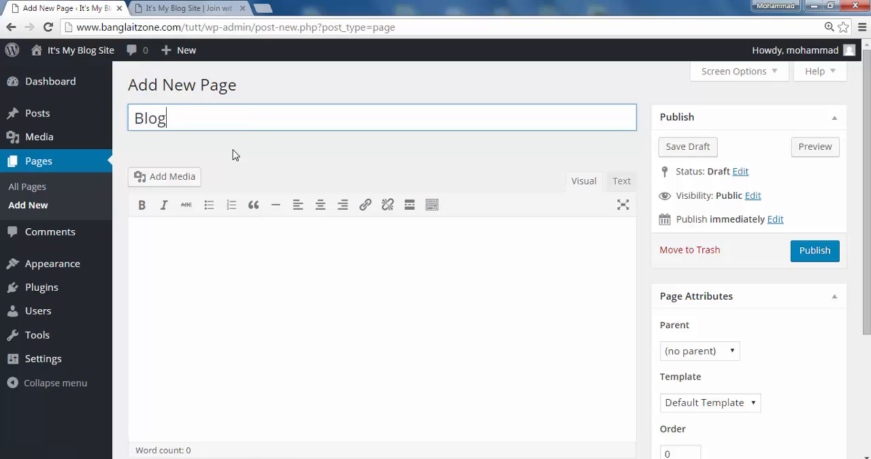
left_click(817, 253)
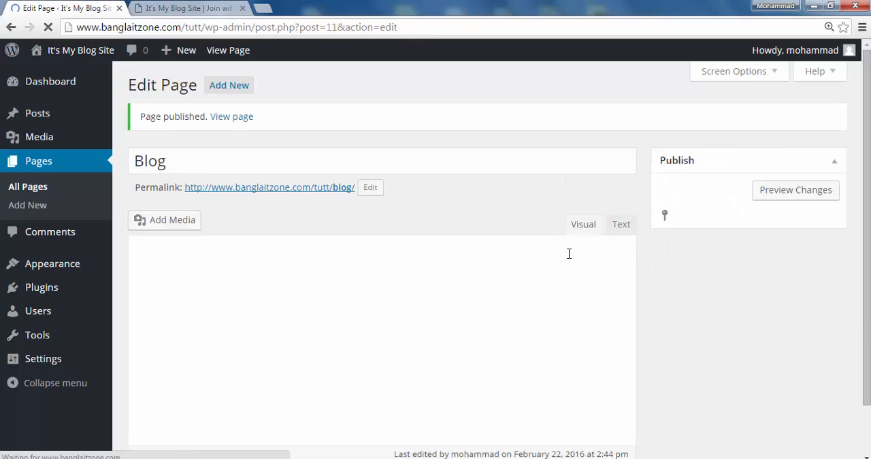
- Add an empty page titled "Contact Us" and publish it
left_click(229, 86)
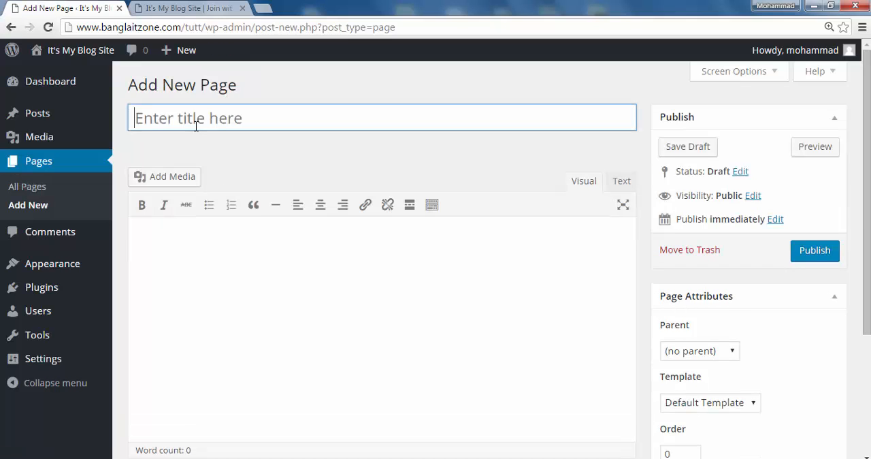
type("Contact Us")
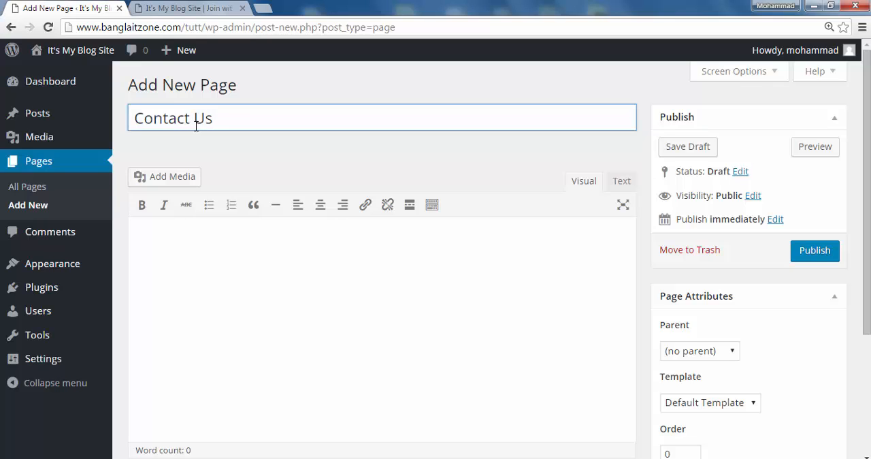
left_click(825, 252)
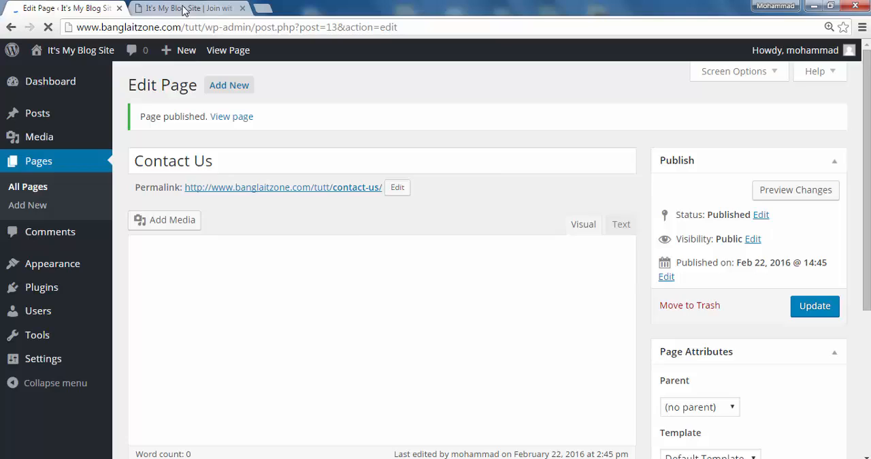
- Reload the live site and view the Blog, Carrier, Contact Us, Home and Our Services pages through its menu
left_click(182, 10)
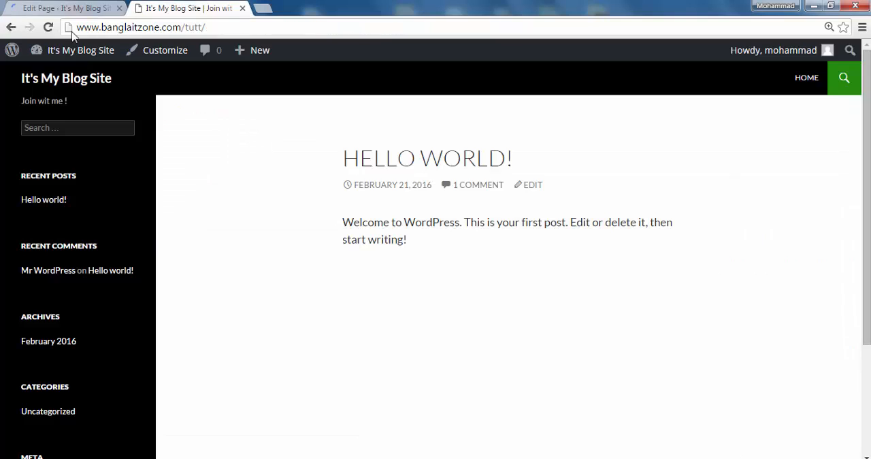
left_click(48, 27)
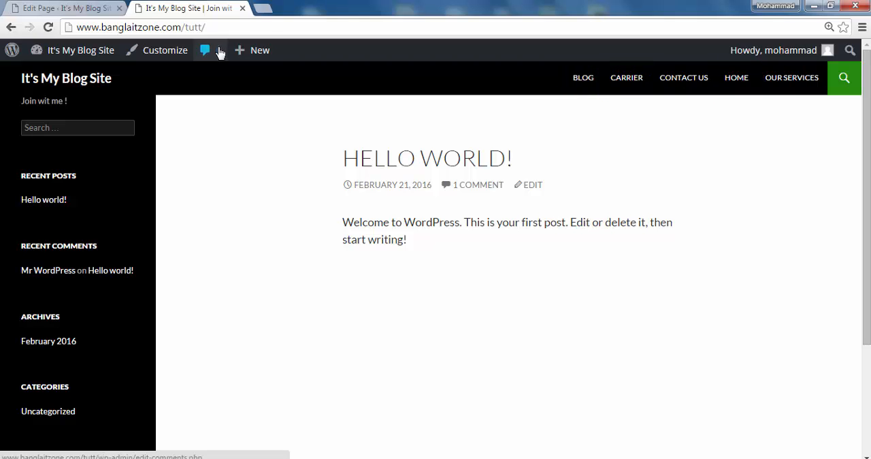
left_click(588, 83)
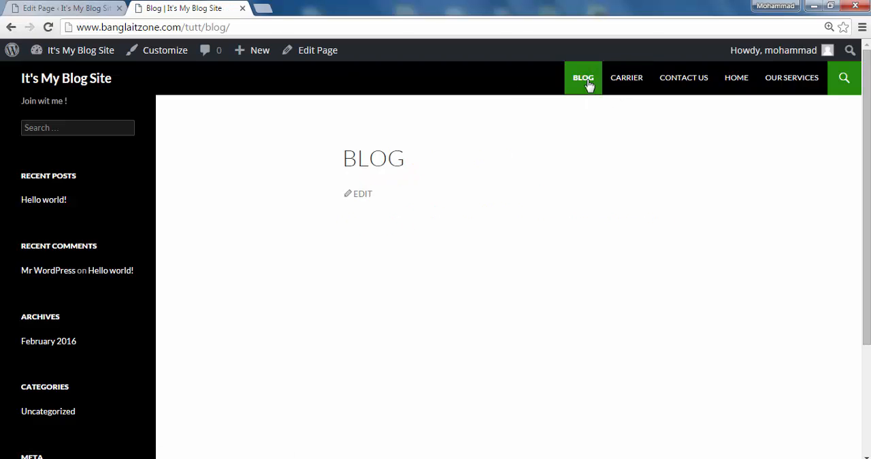
left_click(632, 81)
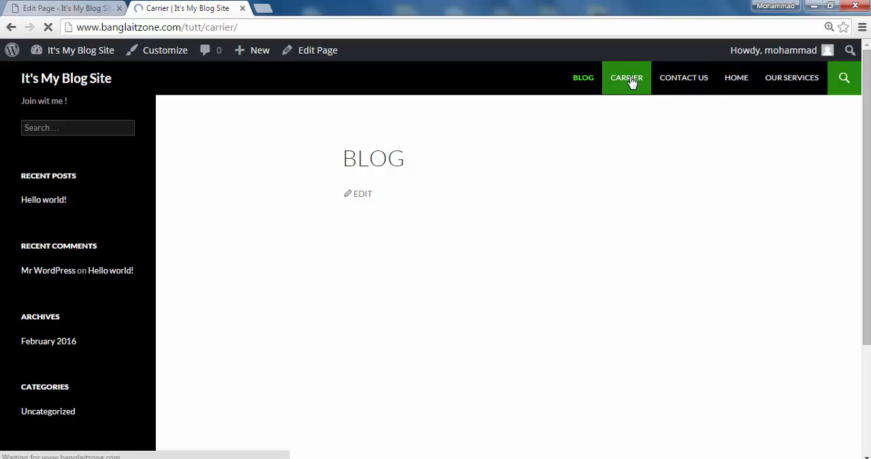
left_click(684, 80)
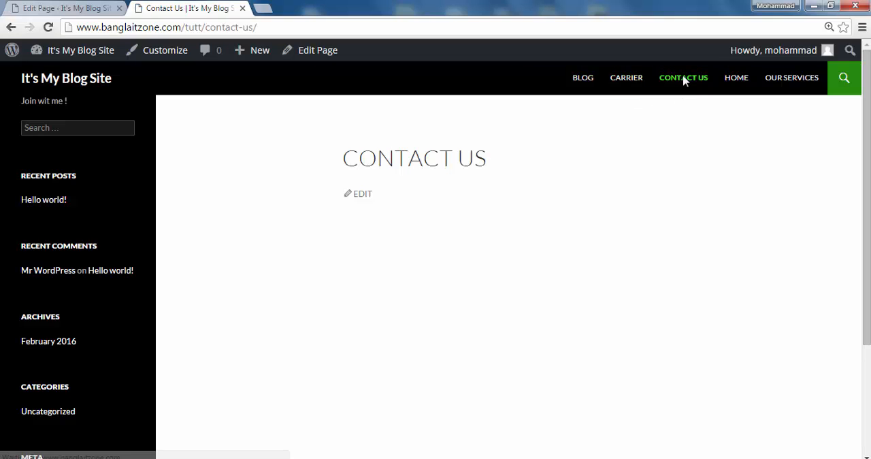
left_click(742, 81)
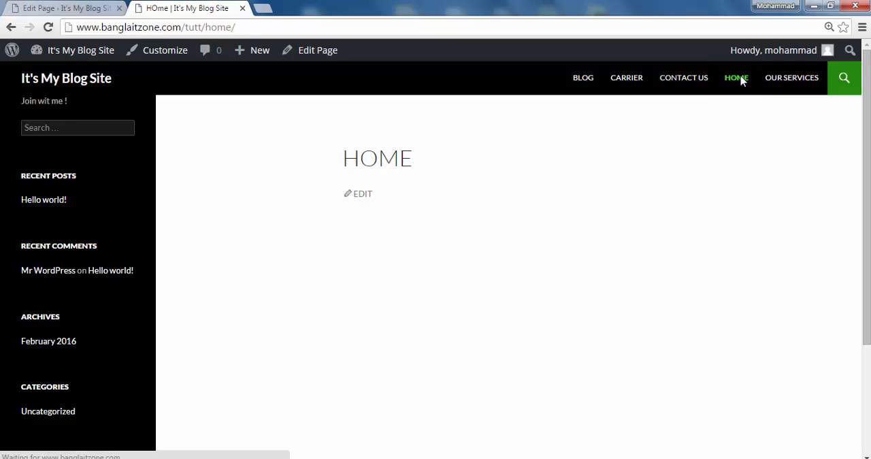
left_click(789, 83)
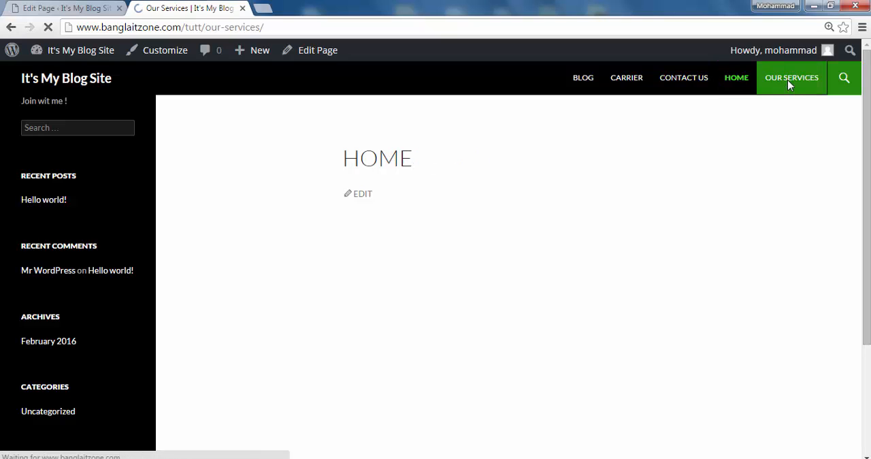
- Set the Contact Us page's template to Full Width Page and update the page
left_click(68, 8)
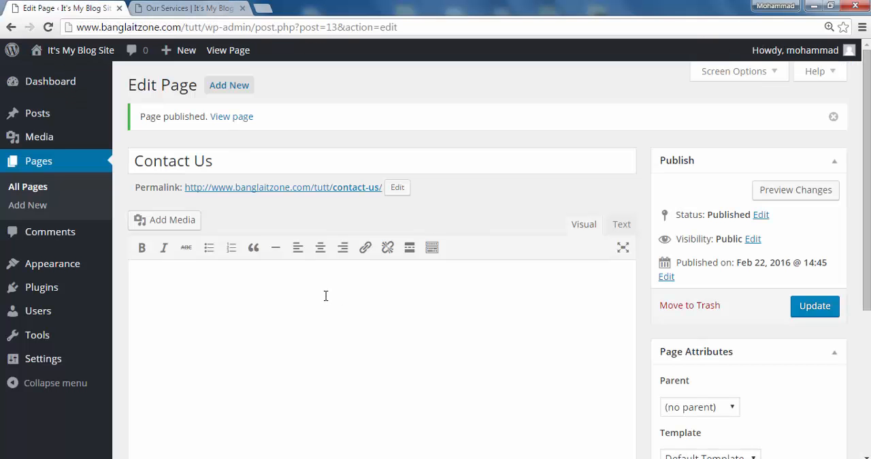
scroll(326, 296, "down", 2)
scroll(319, 302, "up", 2)
scroll(468, 294, "down", 4)
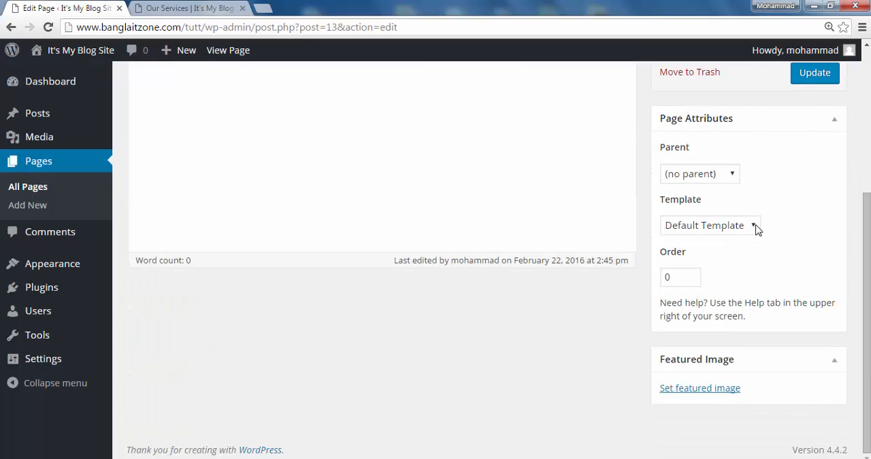
left_click(756, 228)
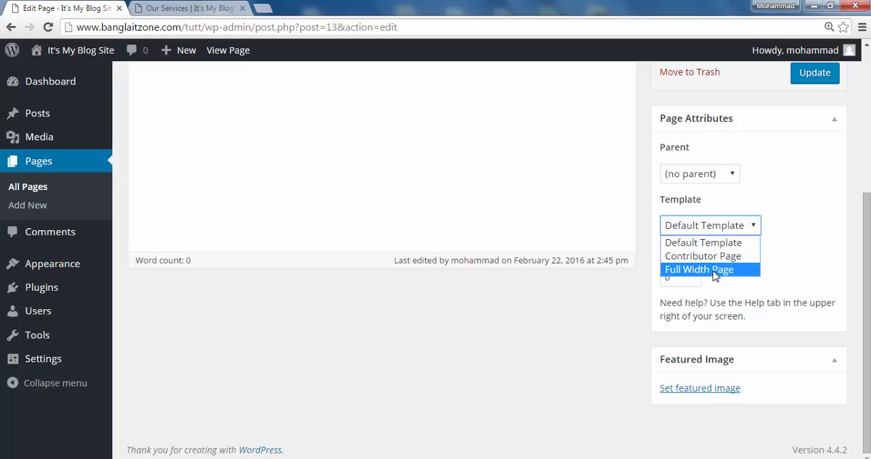
left_click(537, 222)
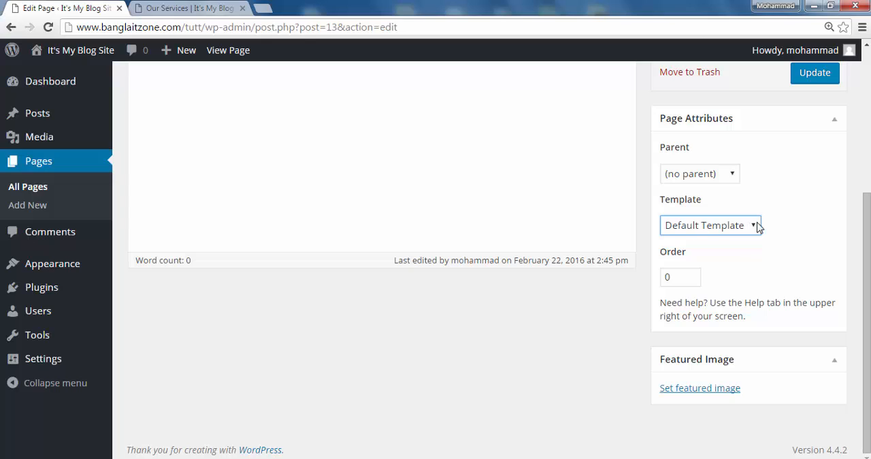
left_click(758, 227)
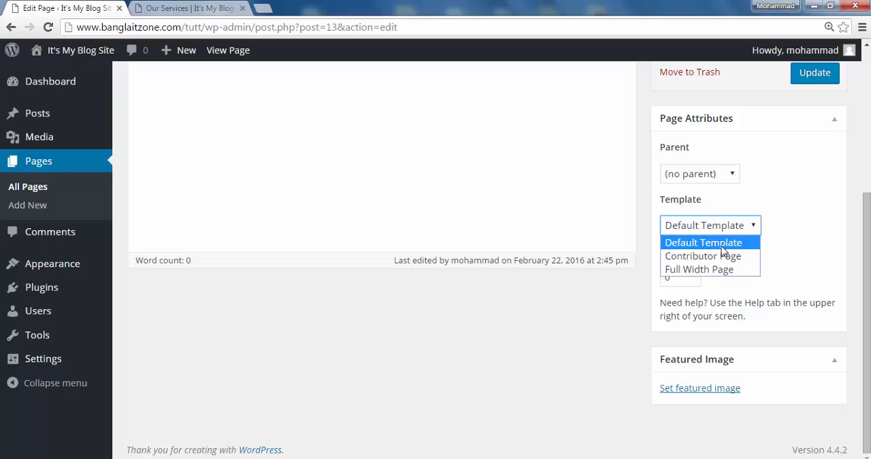
left_click(708, 272)
left_click(816, 79)
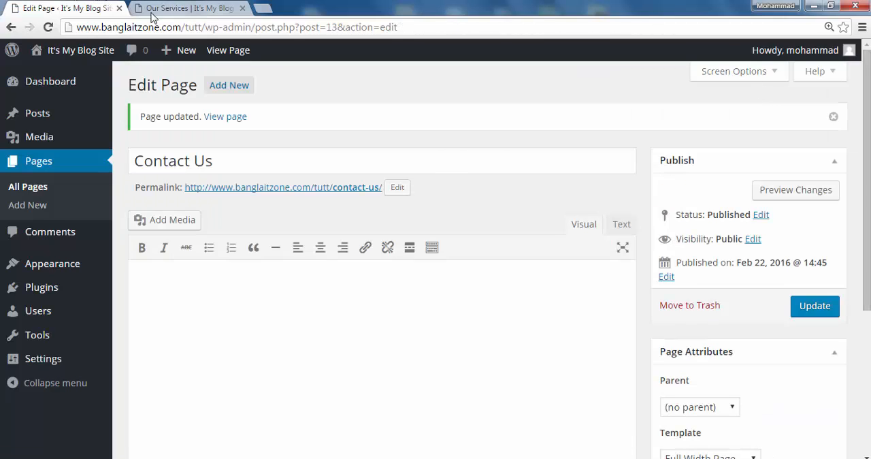
- Reload the live site and compare the layout of the Contact Us page with the Carrier page
left_click(167, 9)
left_click(48, 28)
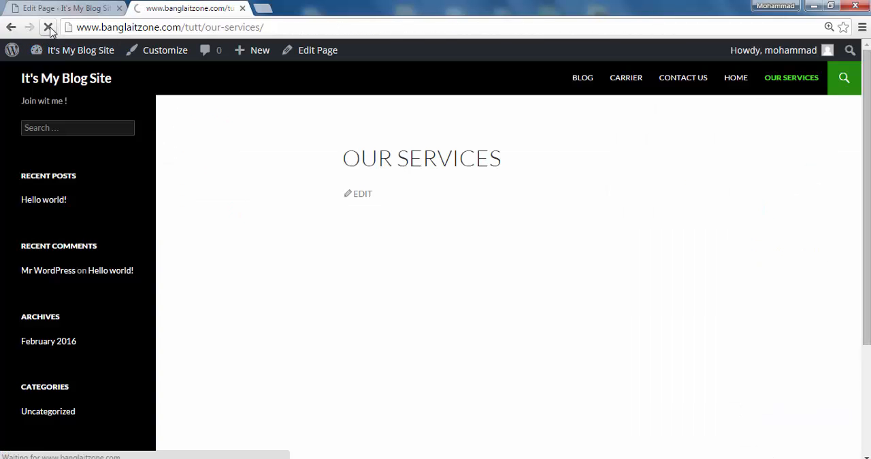
left_click(682, 79)
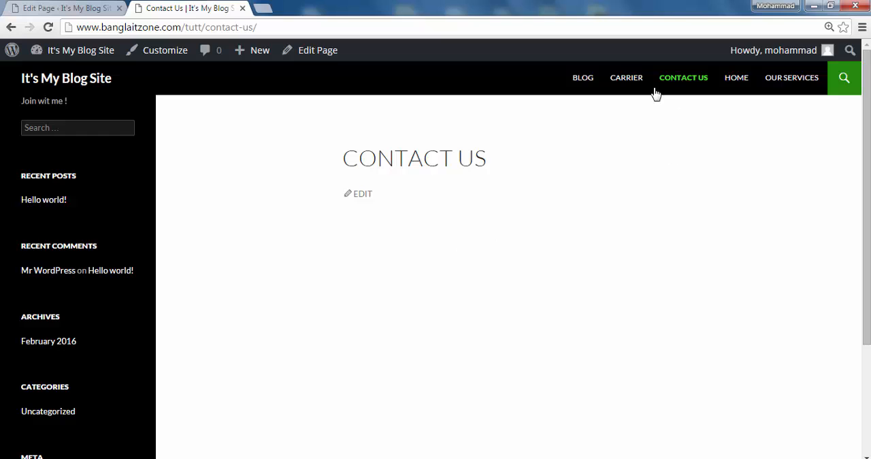
left_click(625, 79)
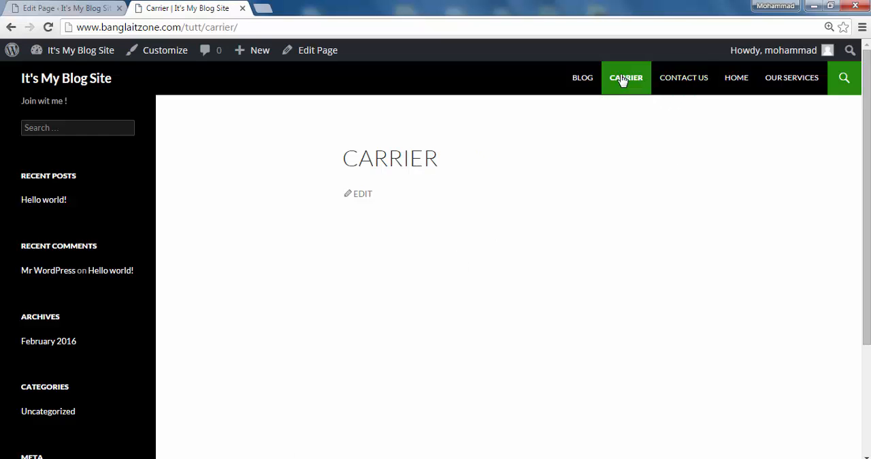
- Return to editing the Contact Us page, check its template setting and update the page again
left_click(26, 8)
scroll(741, 392, "down", 3)
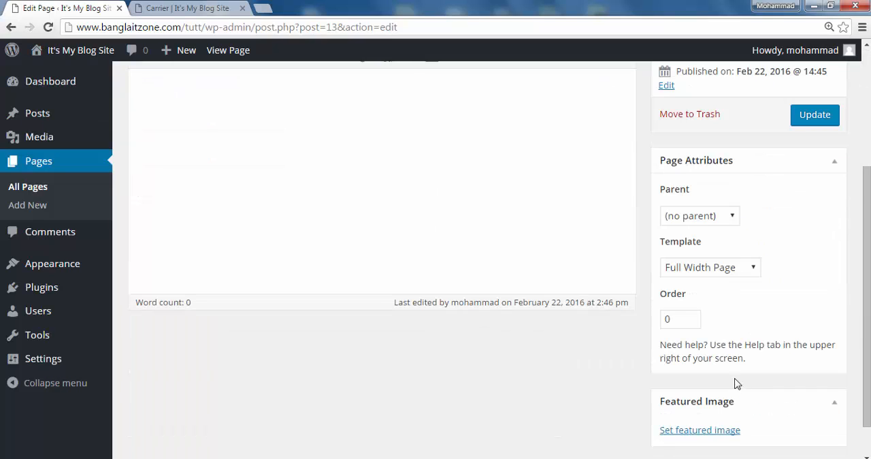
scroll(712, 324, "up", 2)
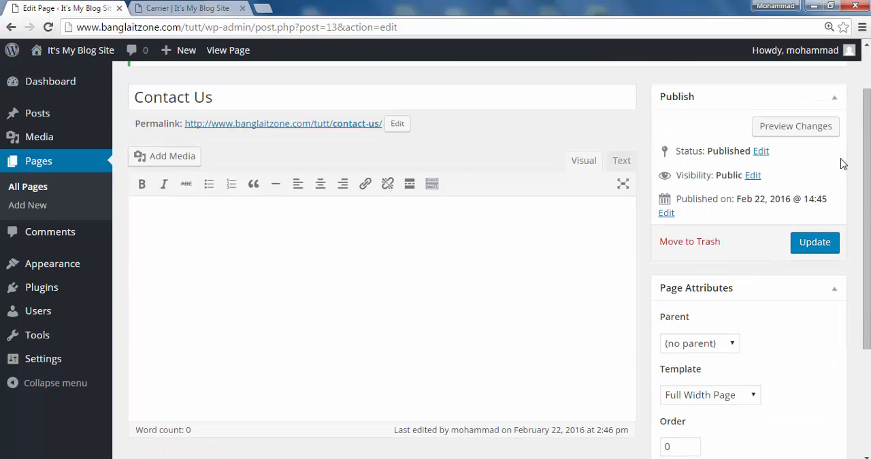
left_click(814, 242)
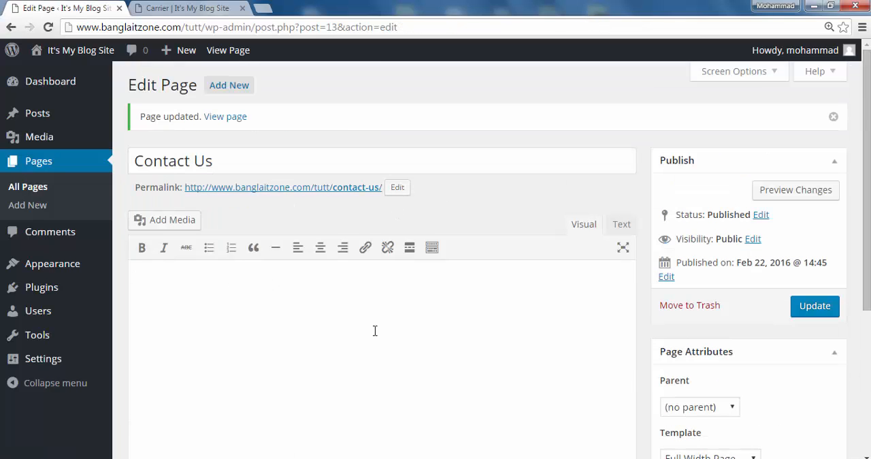
- Upload the "local" picture as the Contact Us page's featured image and update the page
scroll(376, 331, "down", 2)
scroll(374, 323, "up", 2)
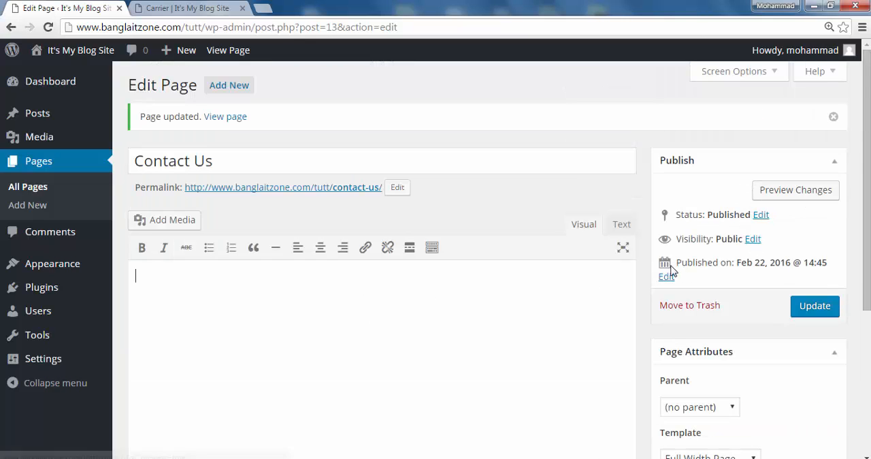
scroll(670, 270, "down", 3)
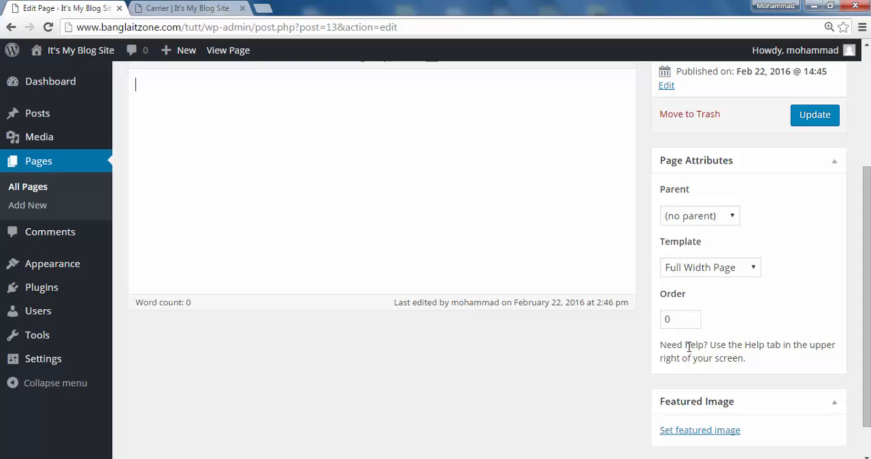
scroll(689, 347, "down", 1)
left_click(697, 389)
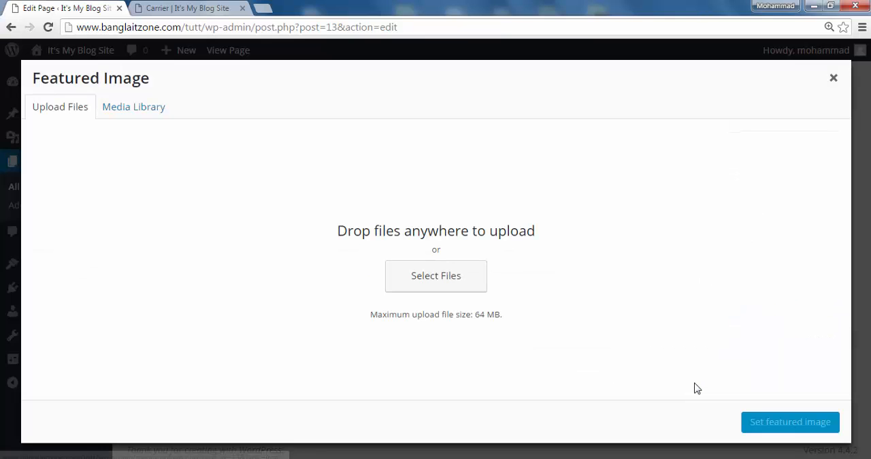
left_click(459, 282)
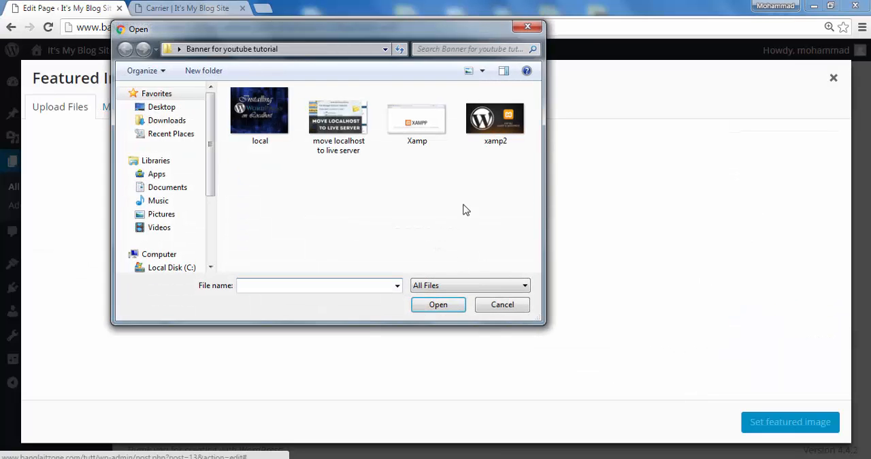
double_click(266, 121)
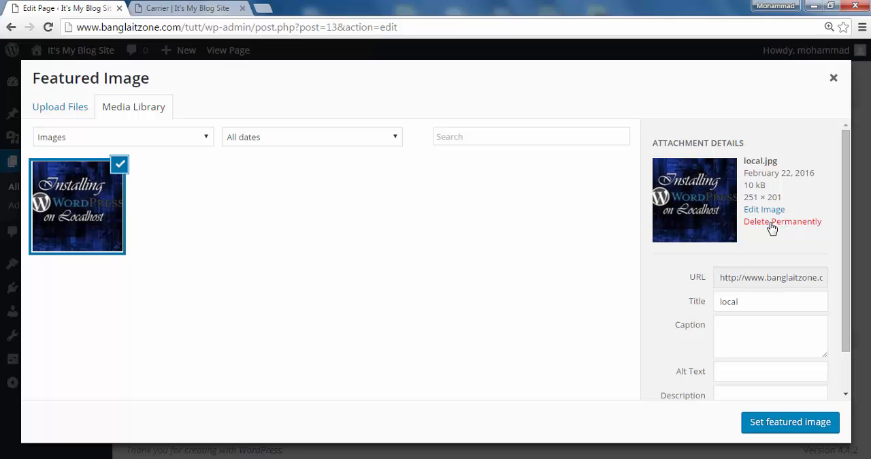
left_click(788, 424)
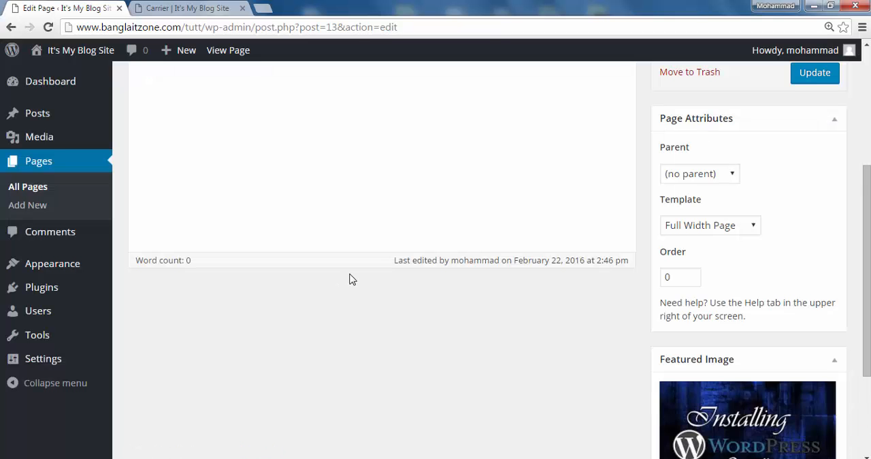
scroll(352, 279, "up", 4)
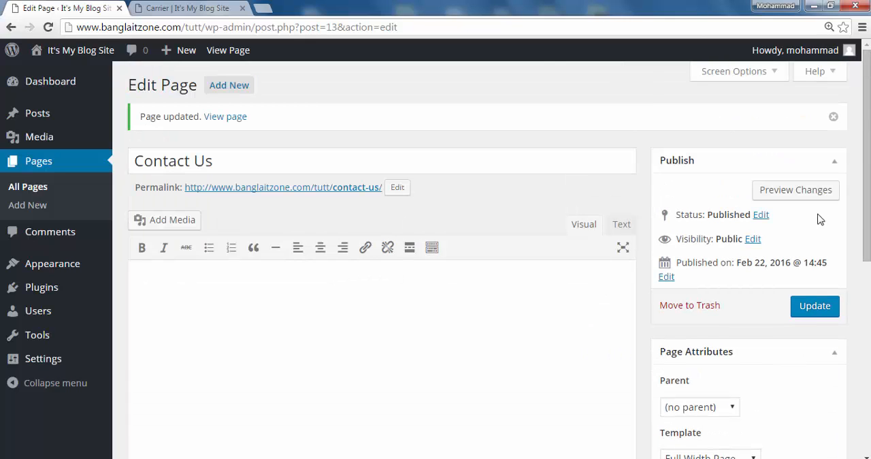
left_click(814, 307)
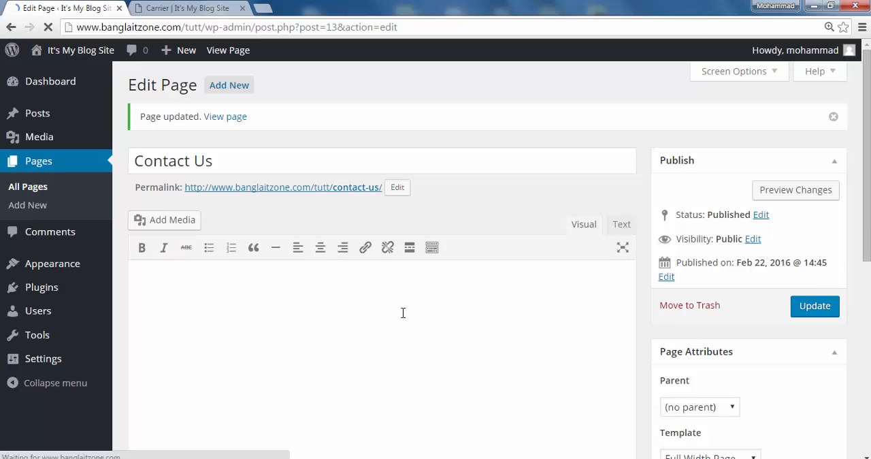
- Reload the live site, look over the Carrier page and open the Contact Us page to check its featured image
left_click(195, 9)
left_click(49, 28)
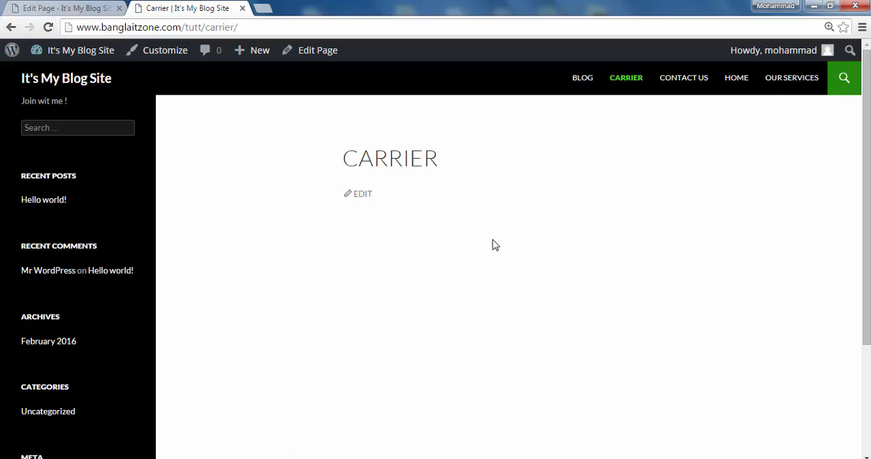
scroll(461, 294, "down", 3)
scroll(461, 295, "up", 3)
scroll(450, 299, "down", 3)
scroll(449, 299, "up", 3)
left_click(693, 82)
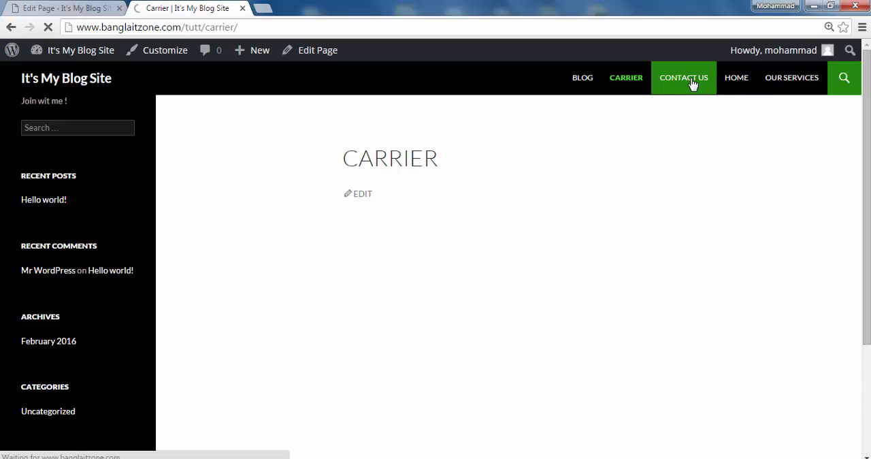
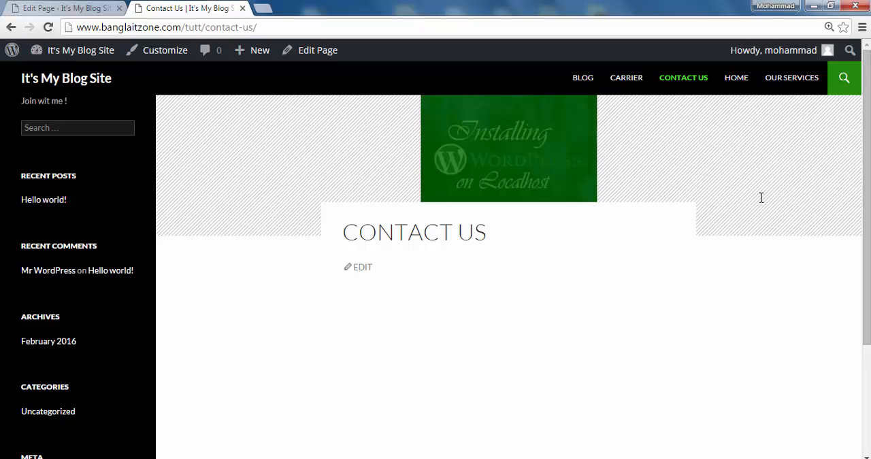
- Return to editing the Contact Us page and remove its featured image
left_click_drag(835, 186, 757, 170)
left_click_drag(179, 136, 424, 203)
left_click(80, 8)
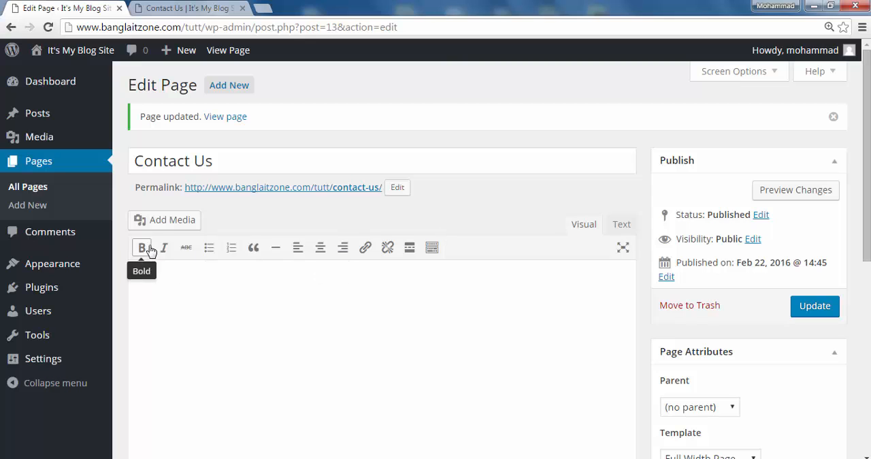
scroll(431, 292, "down", 5)
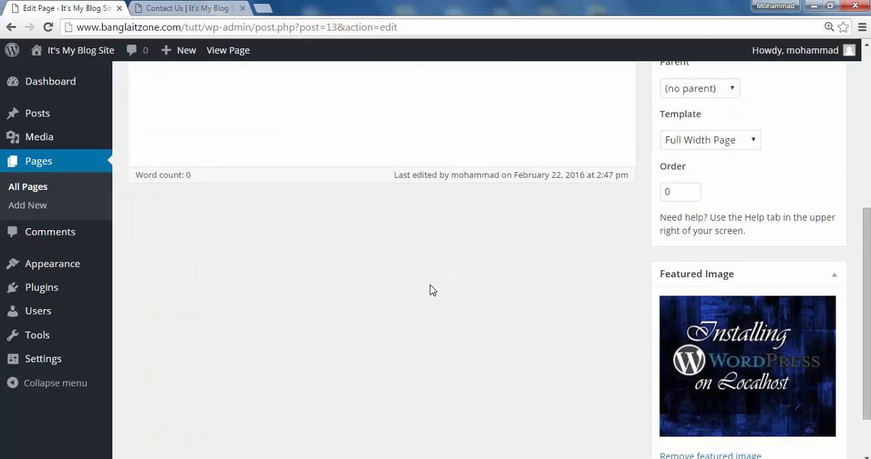
scroll(421, 286, "up", 2)
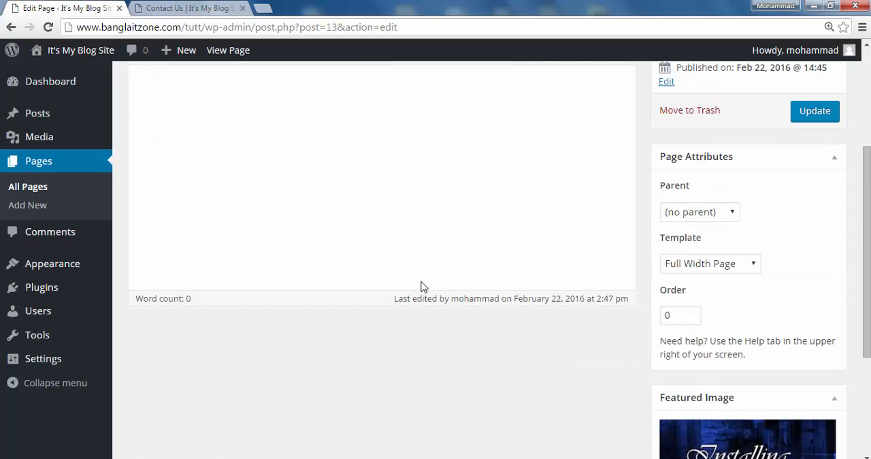
left_click(190, 9)
left_click(75, 15)
scroll(473, 334, "down", 3)
left_click(710, 390)
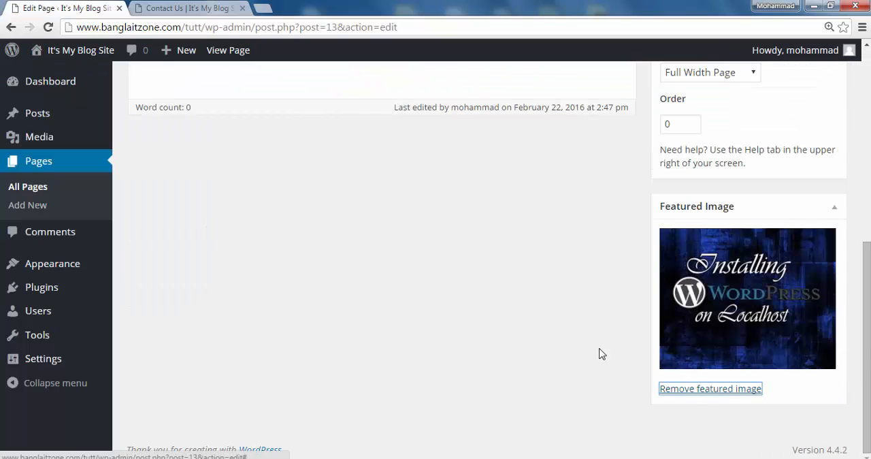
scroll(409, 283, "up", 5)
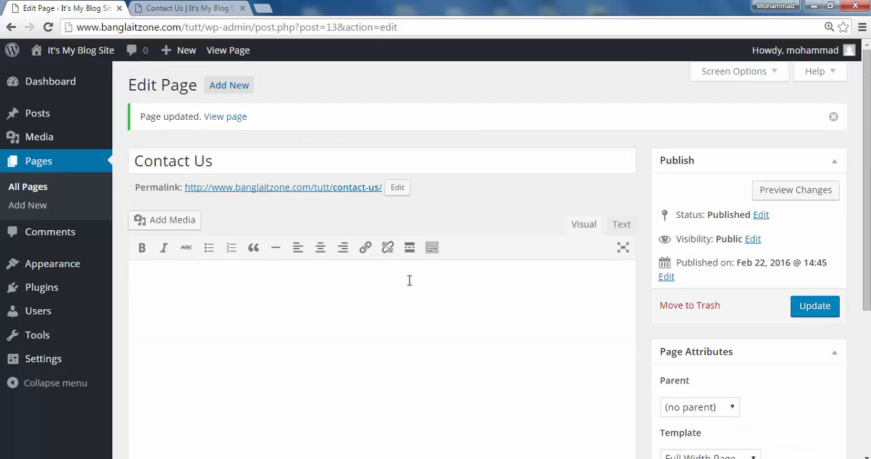
left_click(208, 8)
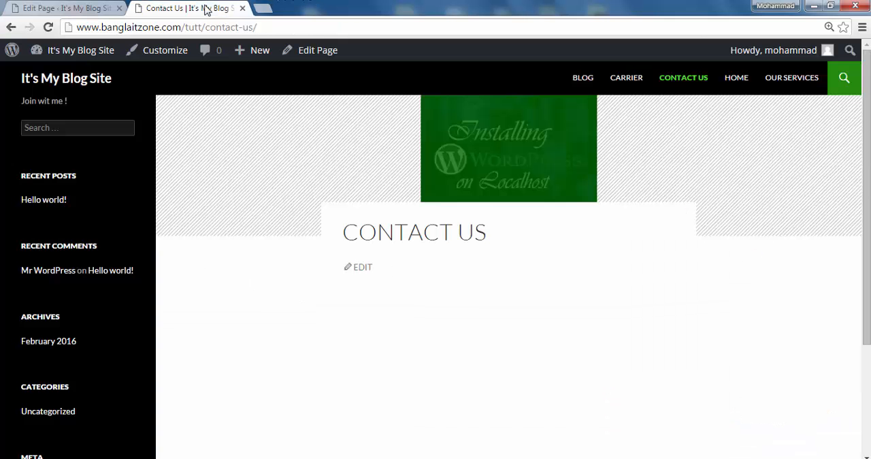
left_click(87, 9)
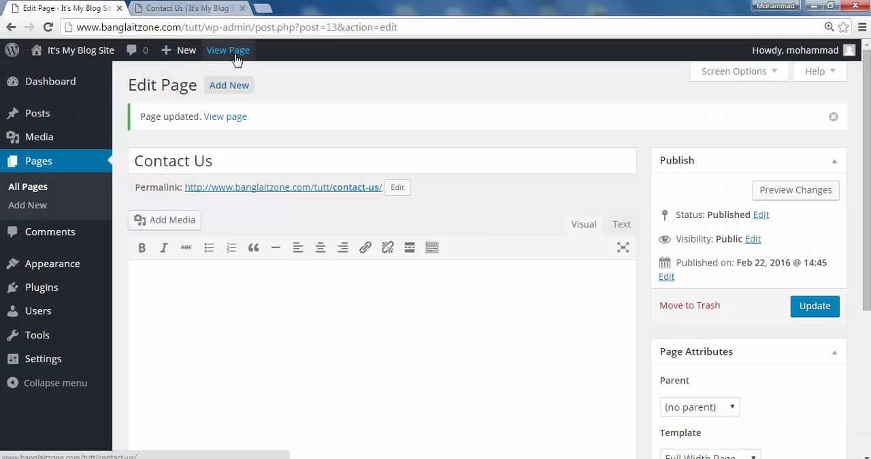
- Open the Google search page in a new browser tab
key("ctrl+t")
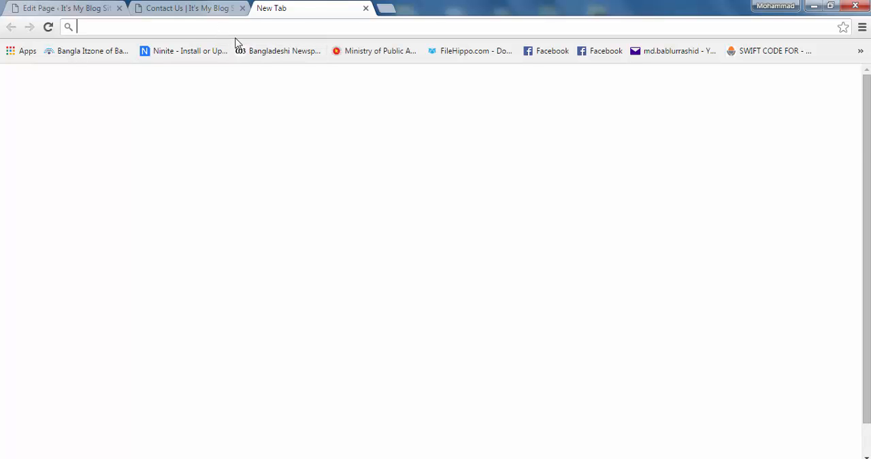
type("google.com")
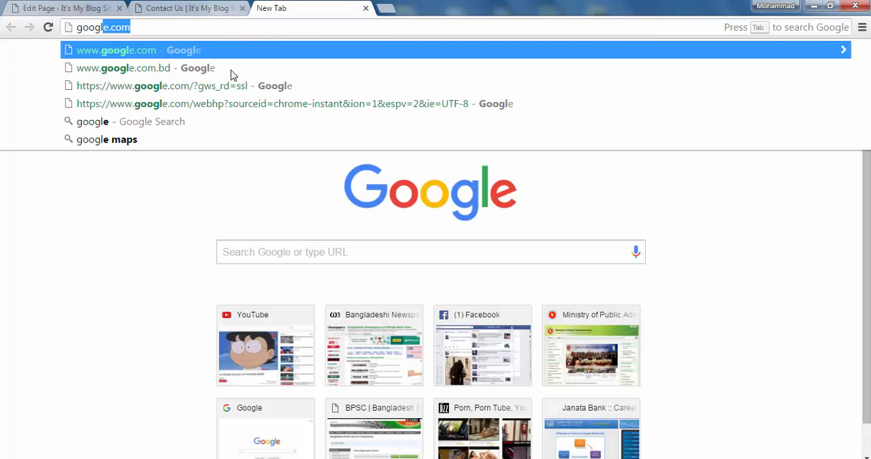
left_click(232, 43)
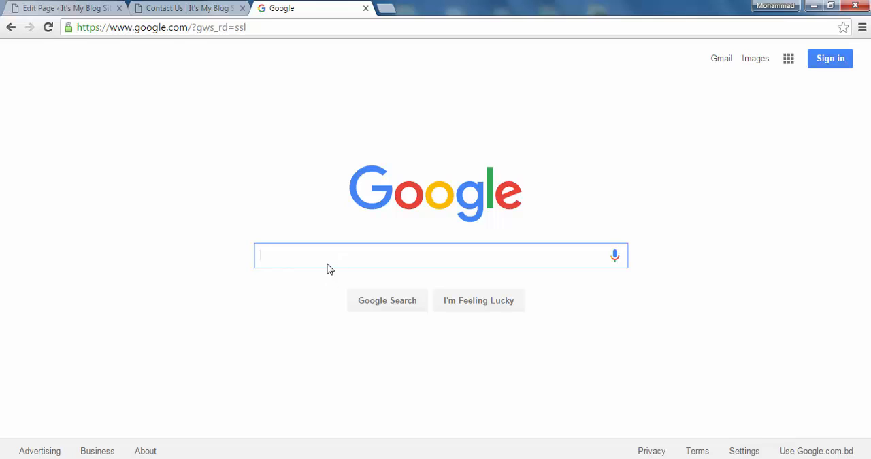
- Search Google for "text" and look through the results for usable sample text
type("text")
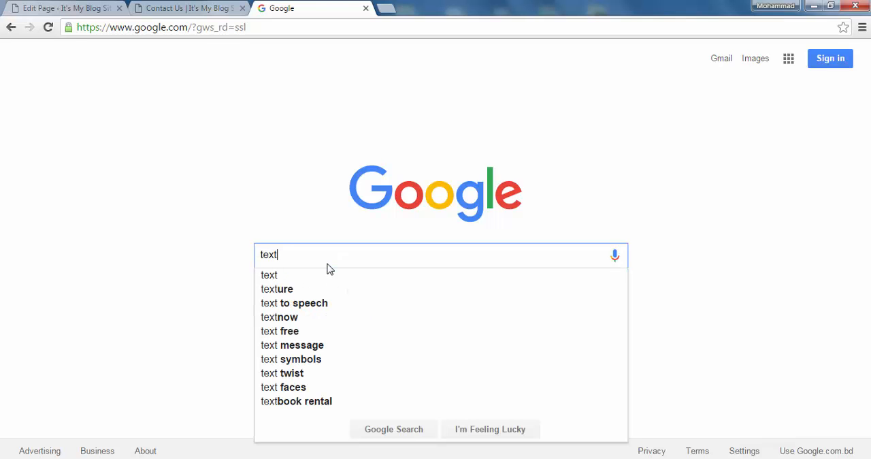
key("BackSpace")
key("BackSpace")
key("BackSpace")
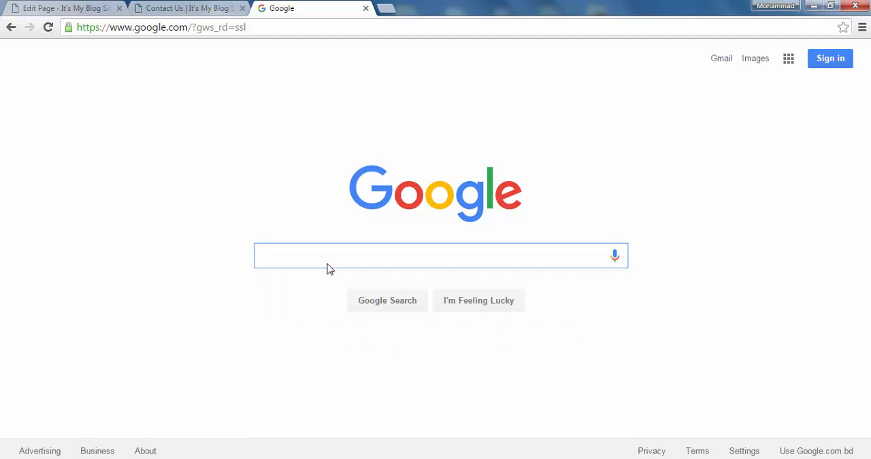
type("text")
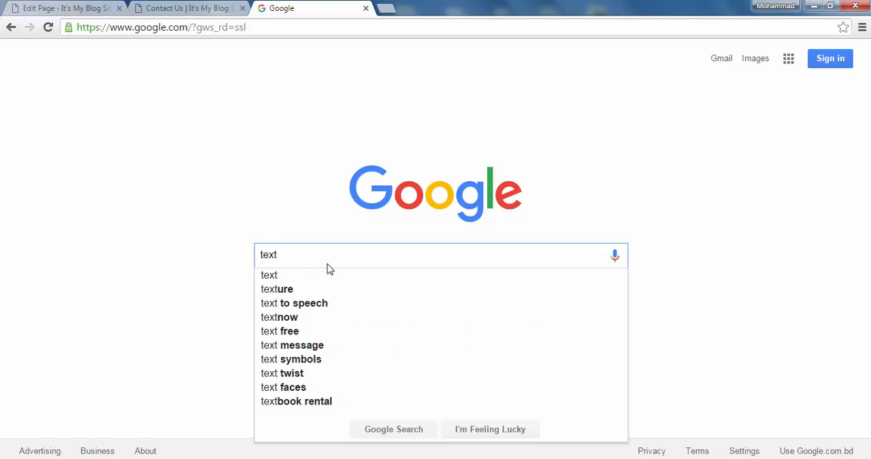
key("Return")
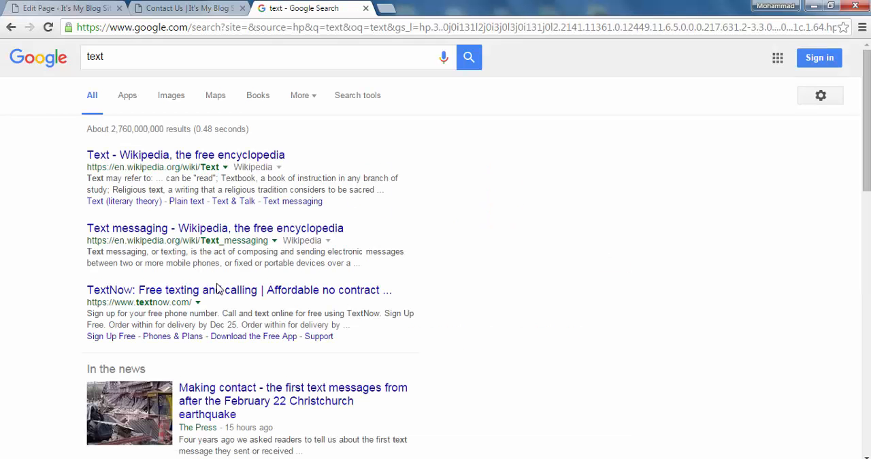
scroll(218, 289, "down", 3)
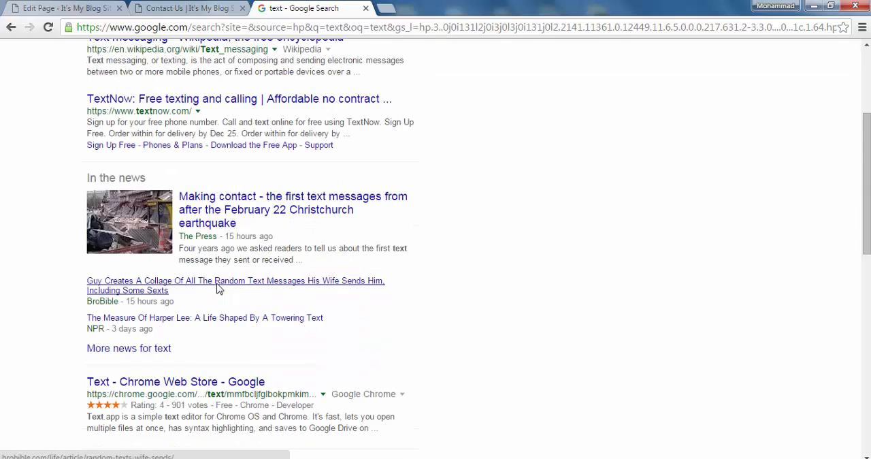
scroll(218, 289, "down", 2)
scroll(218, 289, "down", 2)
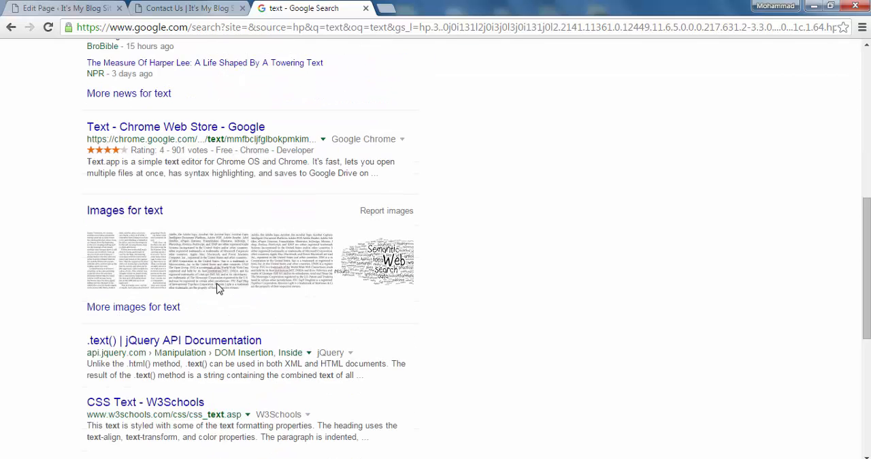
scroll(217, 289, "down", 1)
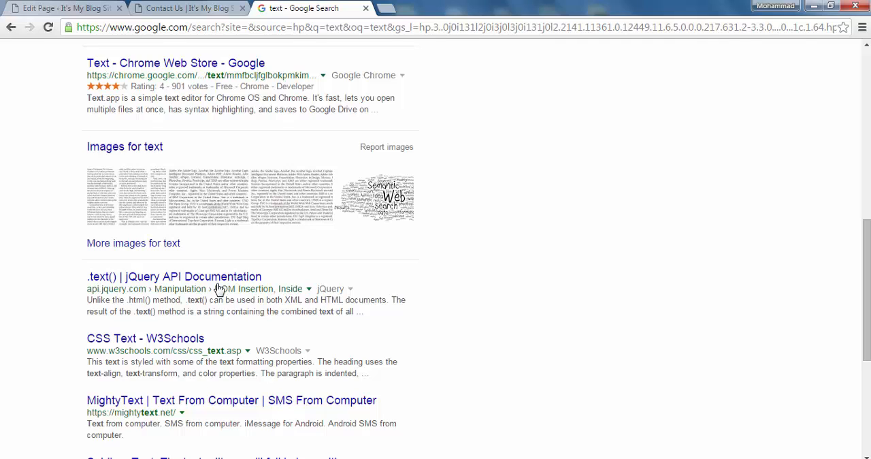
scroll(218, 289, "down", 3)
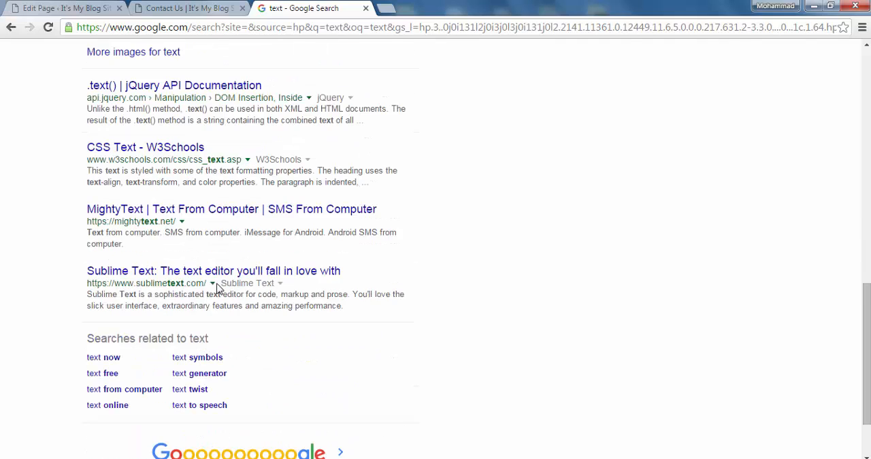
scroll(218, 290, "up", 10)
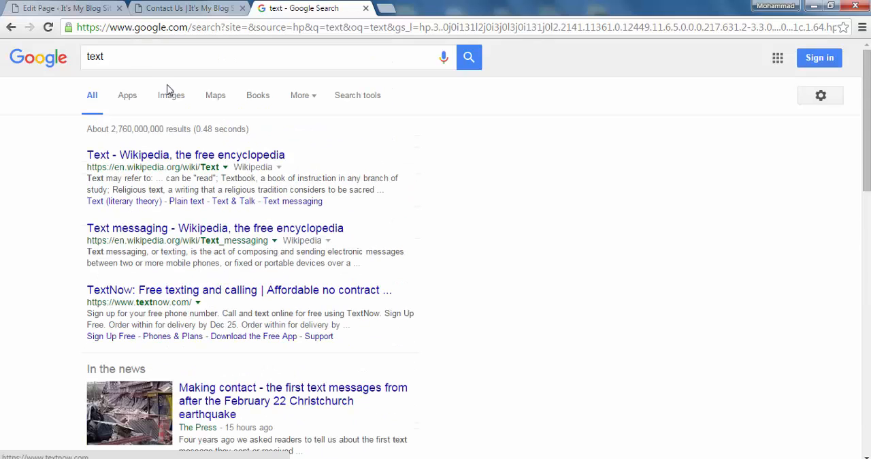
- Search Google for "lorem ipsum" instead and open the lipsum.com website
left_click(151, 58)
key("BackSpace")
key("BackSpace")
key("BackSpace")
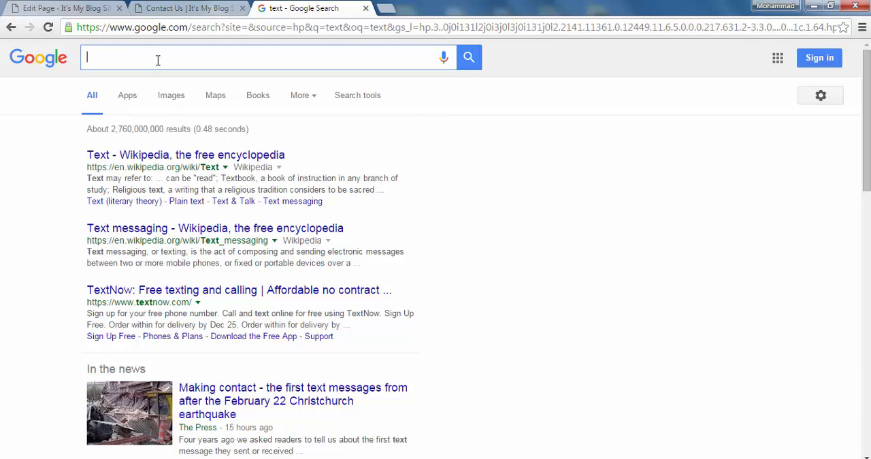
type("lor")
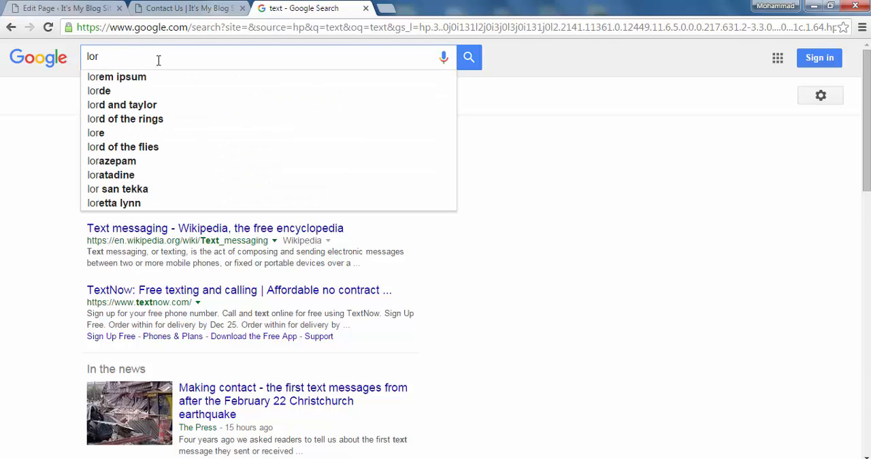
left_click(123, 77)
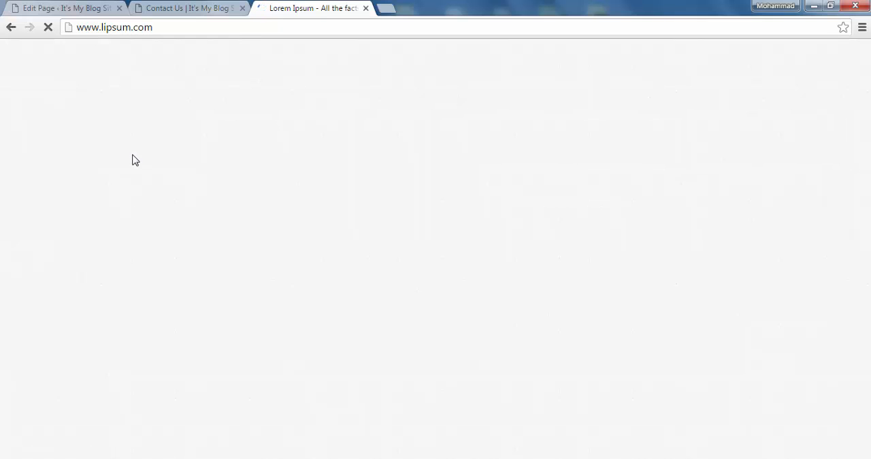
- Copy the Lorem Ipsum text from "What is Lorem Ipsum?" through the generator options and paste it into the Contact Us page content
scroll(225, 239, "down", 2)
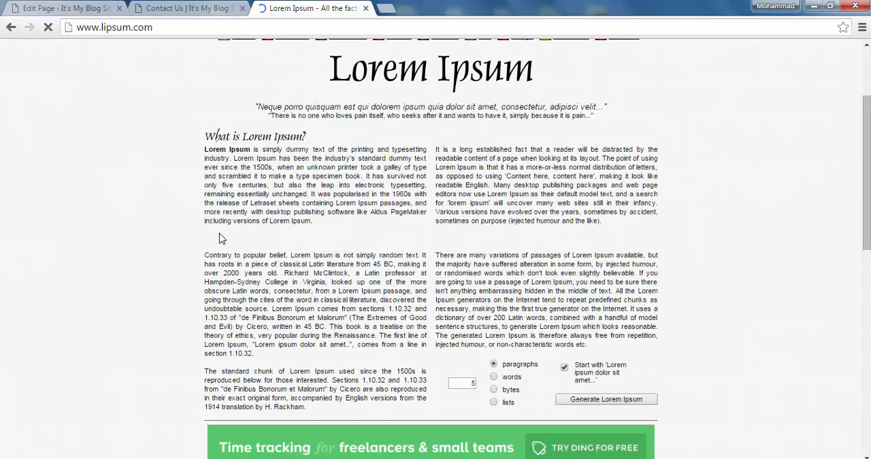
scroll(219, 239, "up", 1)
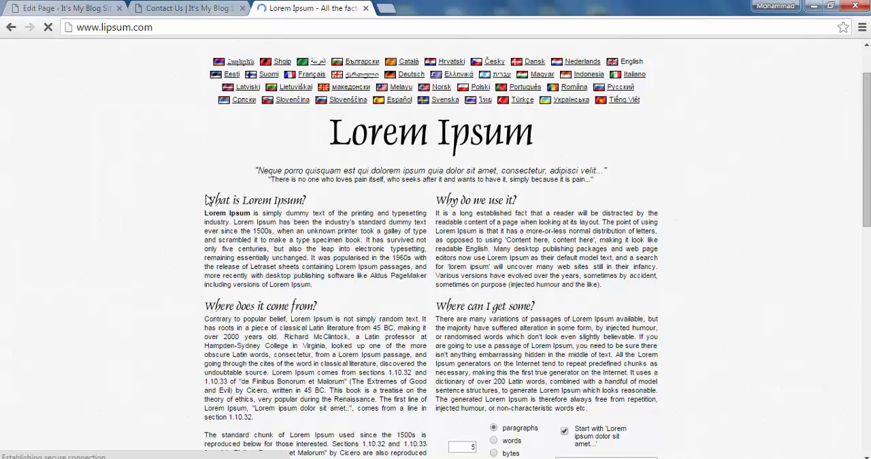
left_click_drag(205, 205, 578, 458)
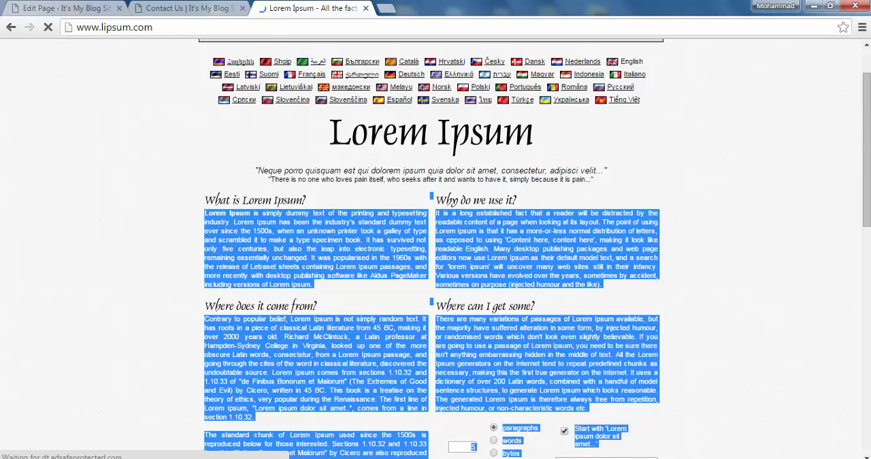
left_click(194, 8)
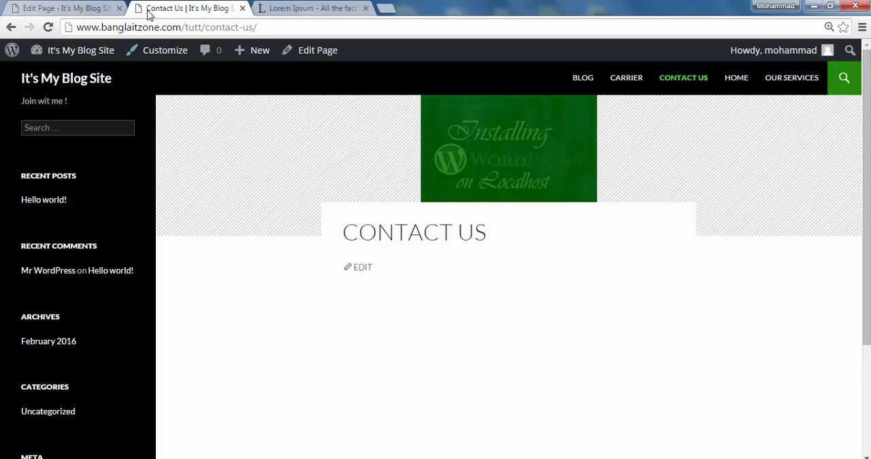
left_click(68, 8)
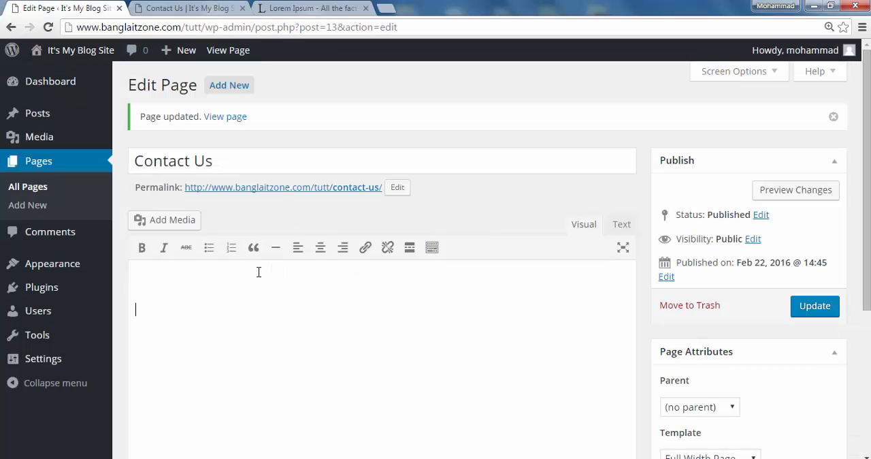
key("ctrl+v")
- Delete the pasted Lorem Ipsum generator options table from the end of the Contact Us page content
scroll(412, 318, "up", 1)
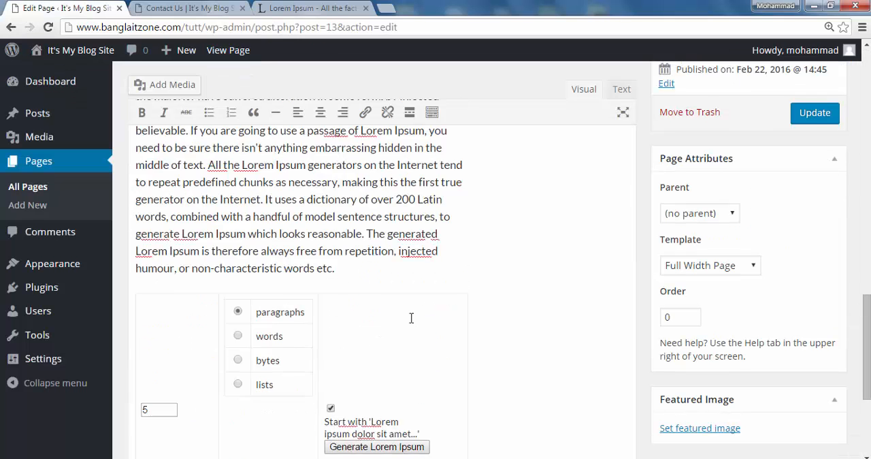
scroll(411, 318, "up", 10)
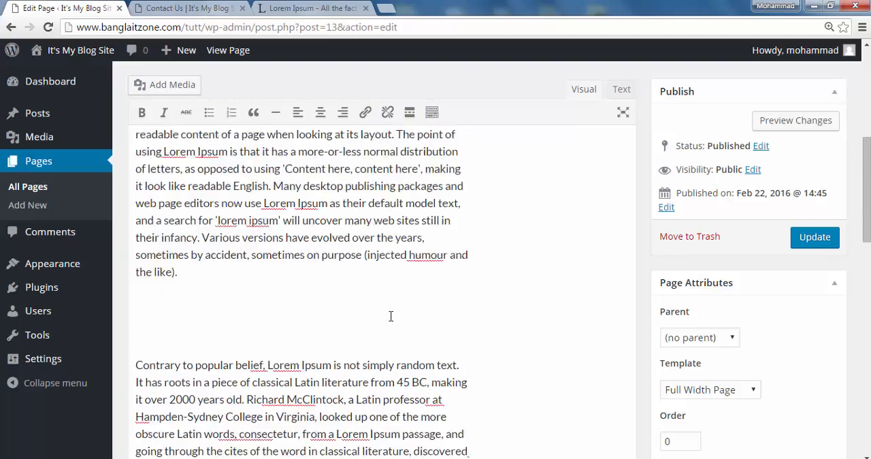
scroll(390, 316, "up", 5)
scroll(392, 316, "down", 15)
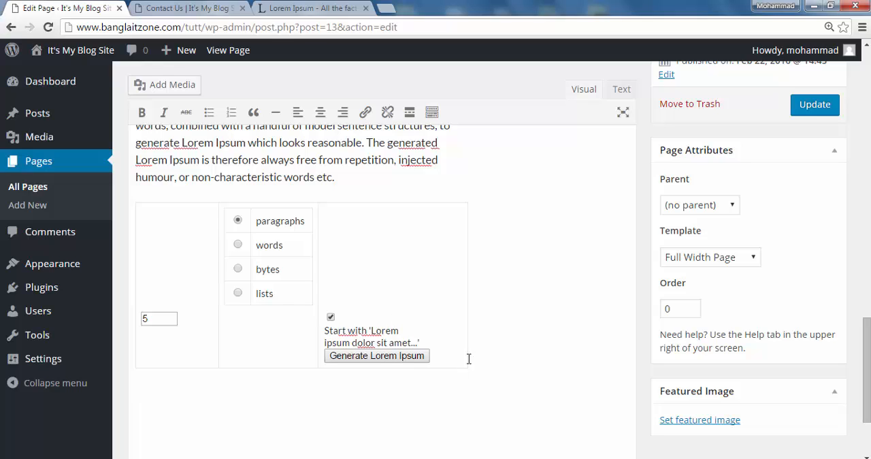
left_click(391, 362)
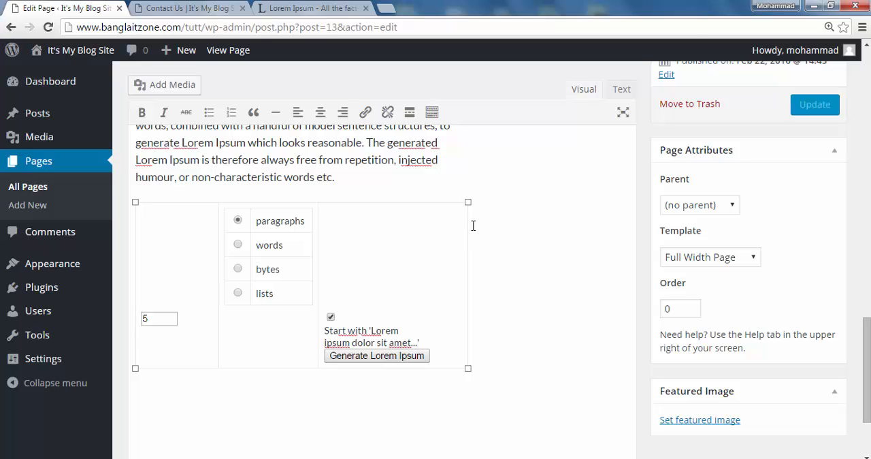
right_click(278, 271)
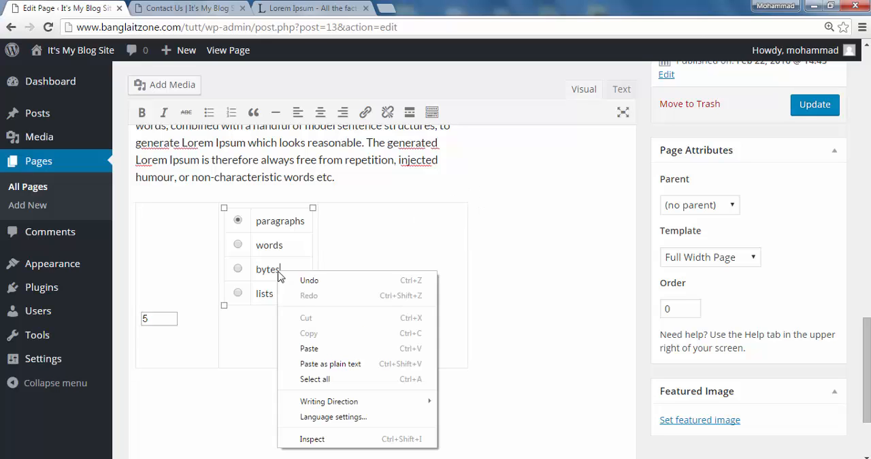
left_click(525, 301)
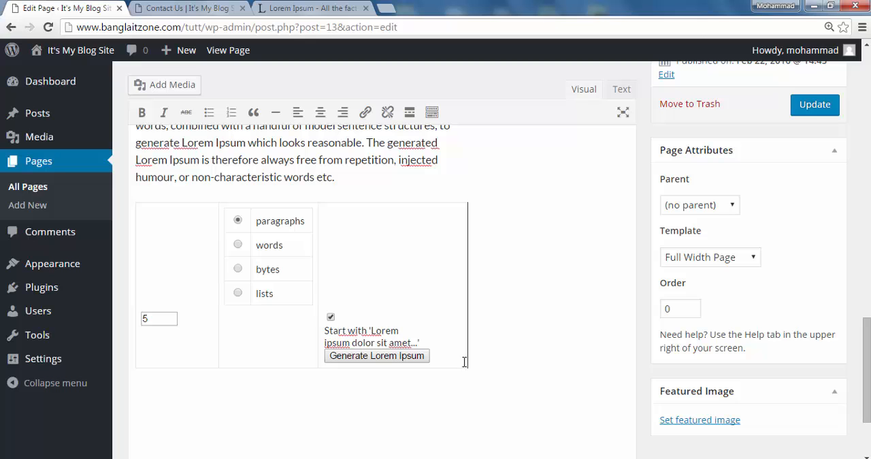
key("BackSpace")
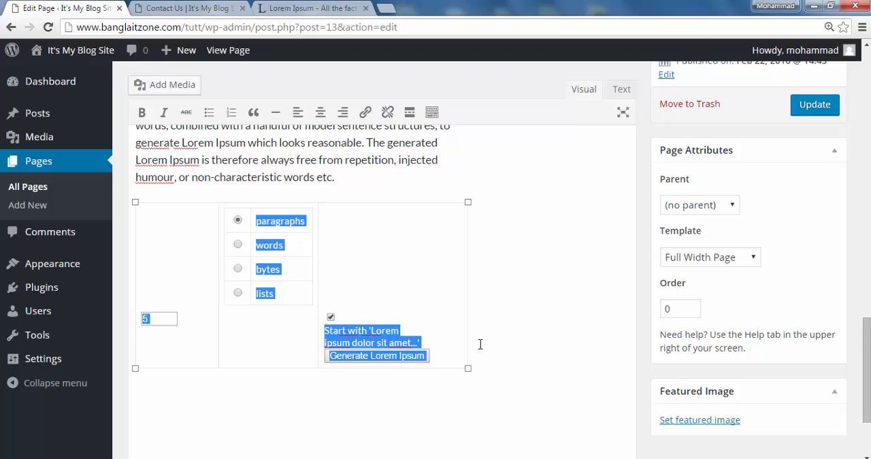
key("BackSpace")
scroll(405, 316, "up", 10)
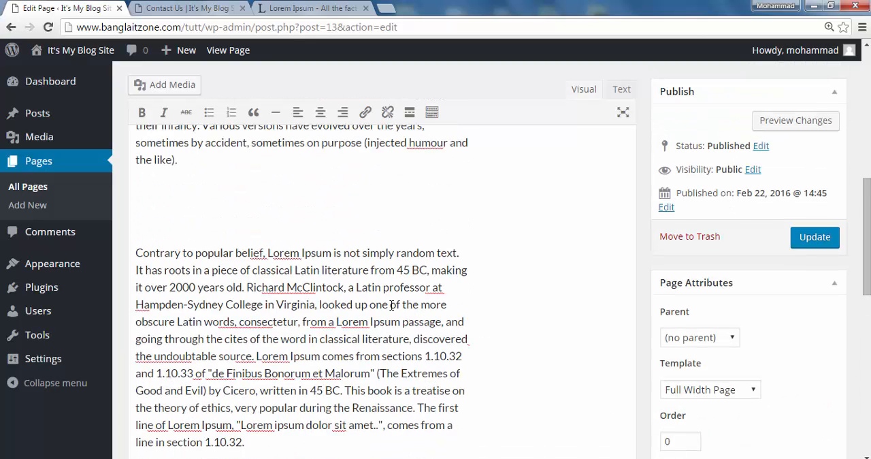
- Look over the rest of the lipsum.com page for sample text and return to the Contact Us page editor
left_click(310, 8)
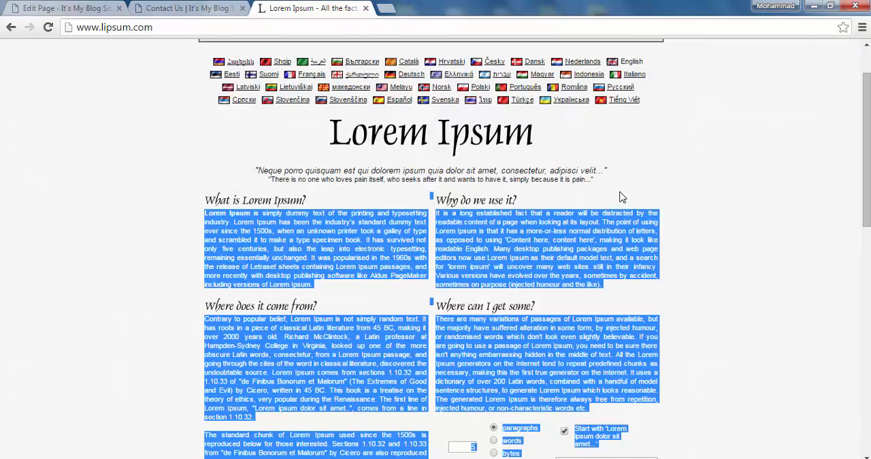
left_click(613, 196)
scroll(315, 269, "down", 8)
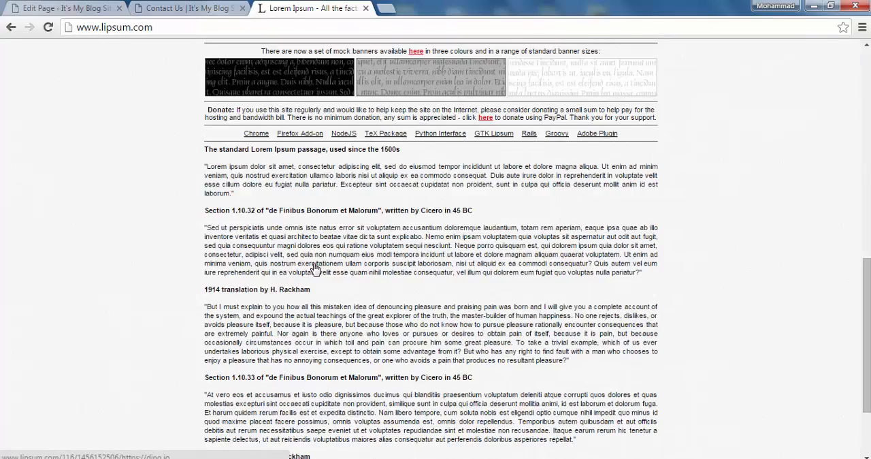
scroll(315, 269, "up", 10)
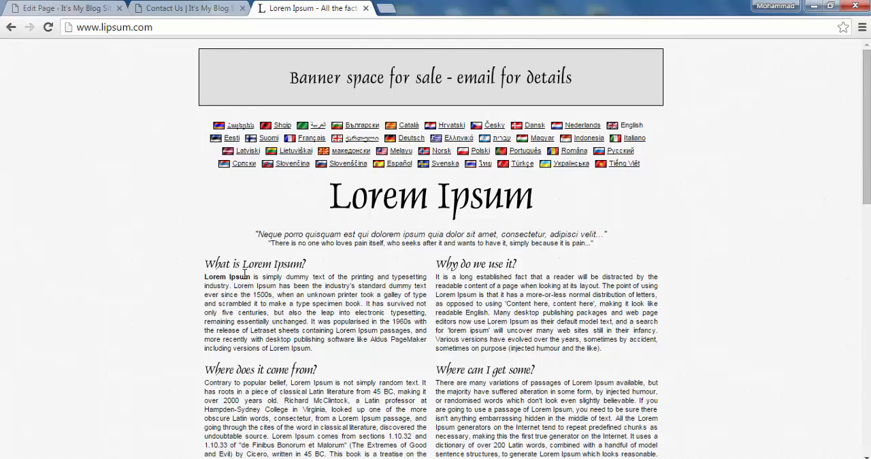
left_click(183, 9)
left_click(307, 9)
left_click(111, 10)
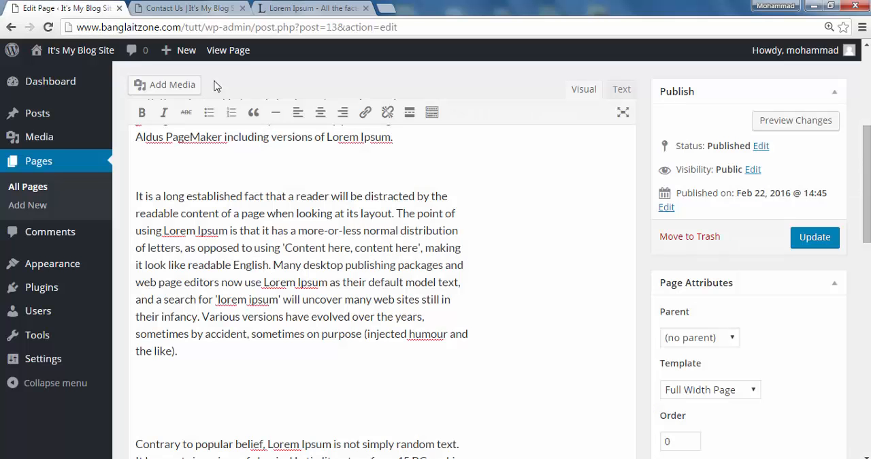
- Split the bold "Lorem Ipsum" from the first paragraph so that it stands on its own line as a heading
scroll(272, 288, "up", 4)
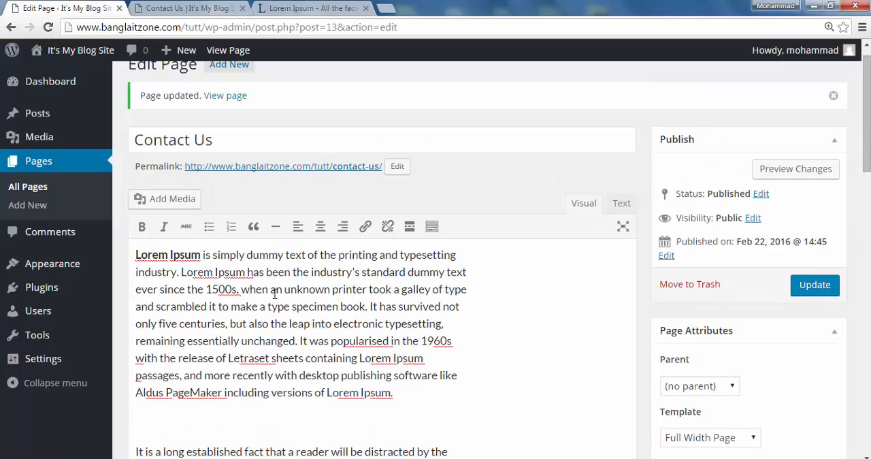
scroll(275, 293, "down", 3)
scroll(340, 265, "up", 3)
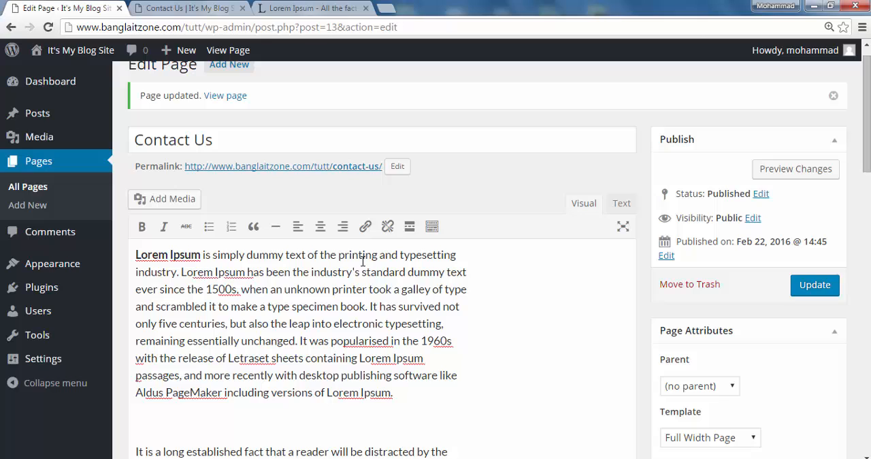
left_click(202, 256)
key("Return")
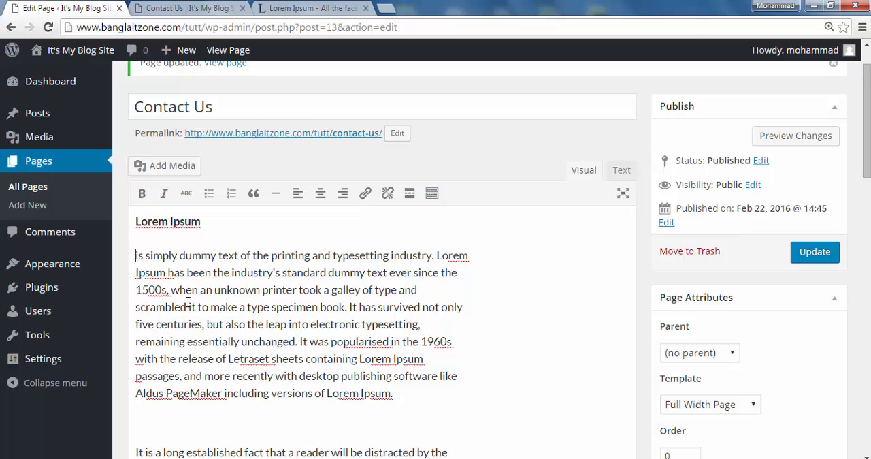
- Insert an empty line above the bold "Lorem Ipsum" heading at the start of the content
scroll(214, 262, "down", 3)
scroll(214, 263, "up", 4)
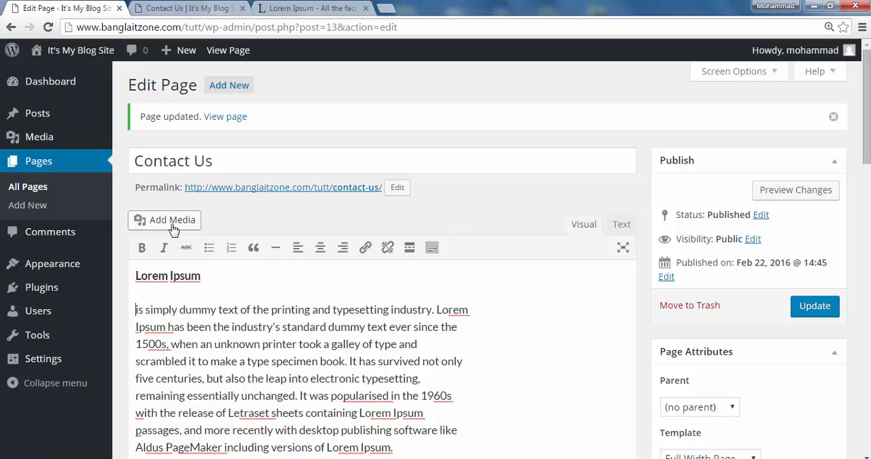
left_click(138, 281)
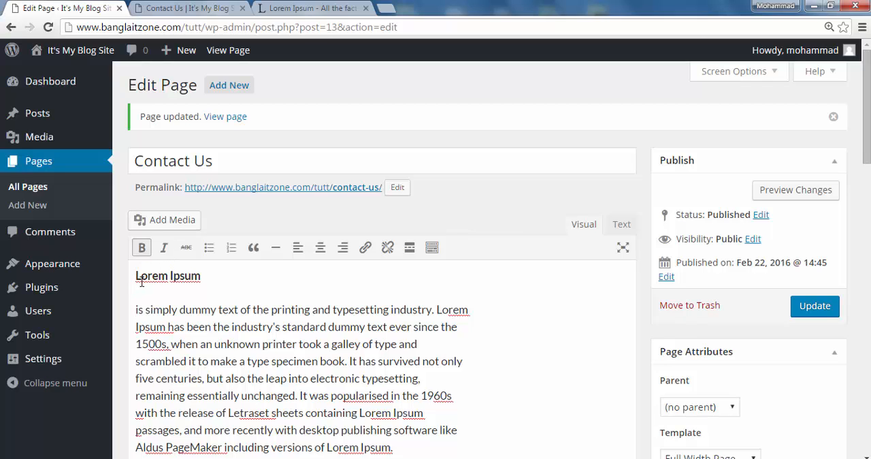
key("Return")
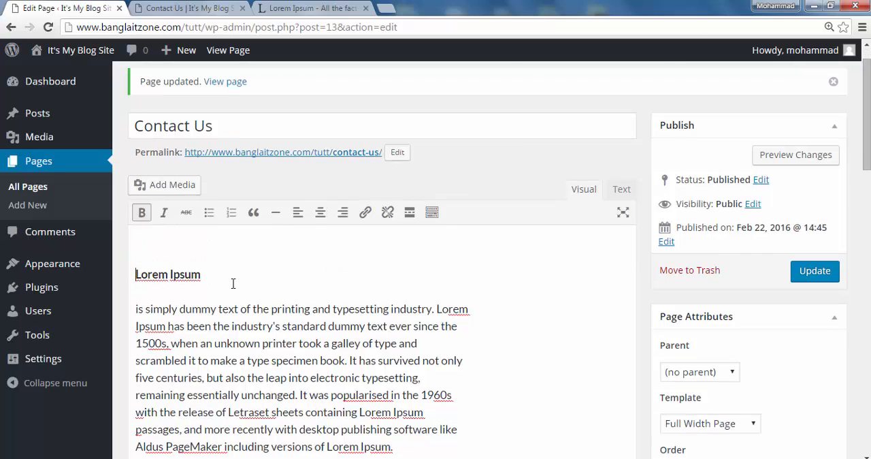
- Examine the HTML source of the page content and return to the visual editing mode
left_click(622, 190)
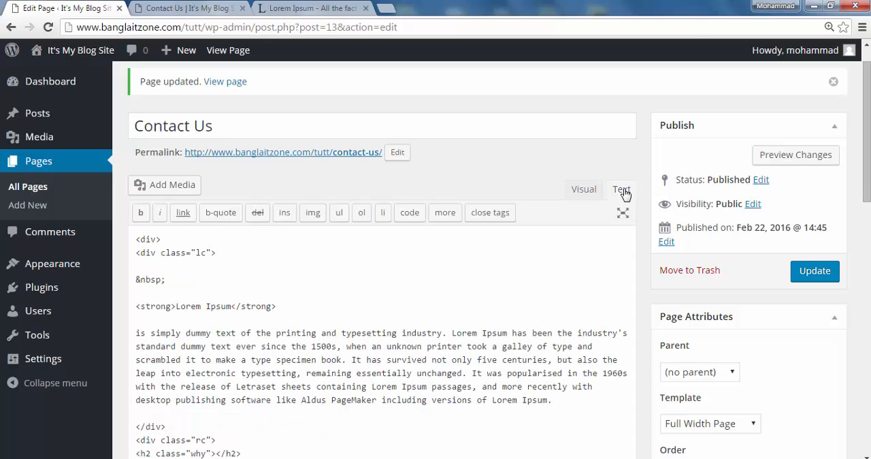
scroll(212, 353, "down", 5)
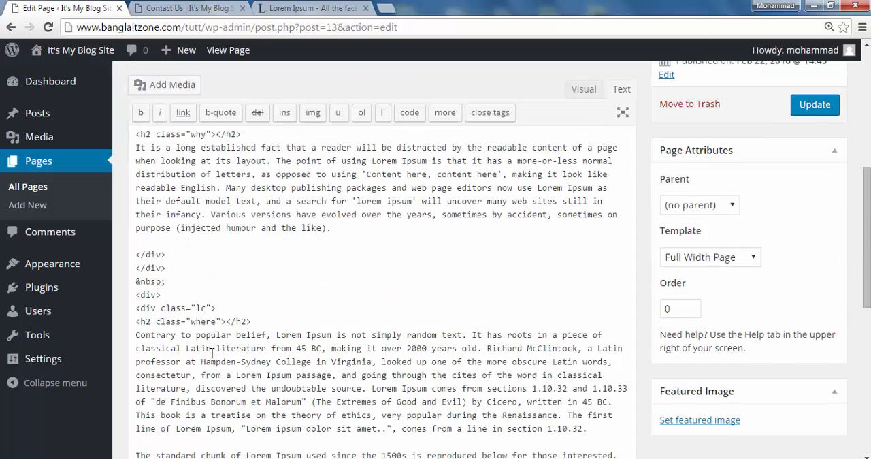
scroll(214, 344, "up", 6)
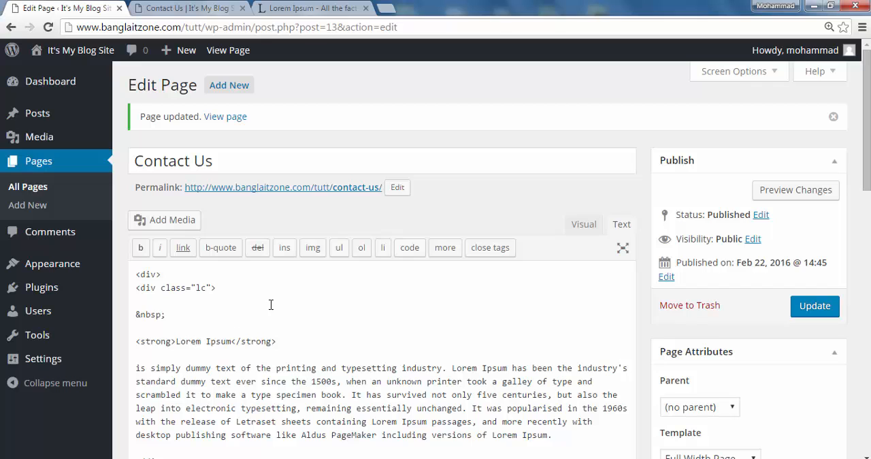
left_click(583, 227)
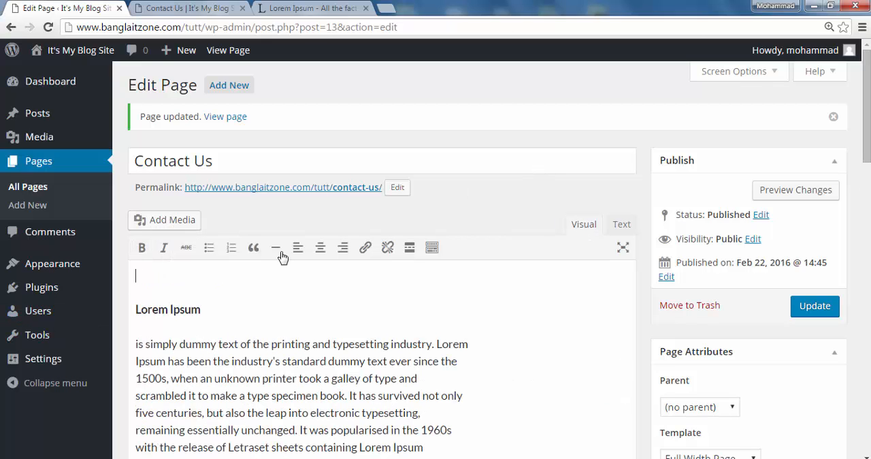
- Insert the image local.jpg from the media library above the "Lorem Ipsum" heading
left_click(165, 221)
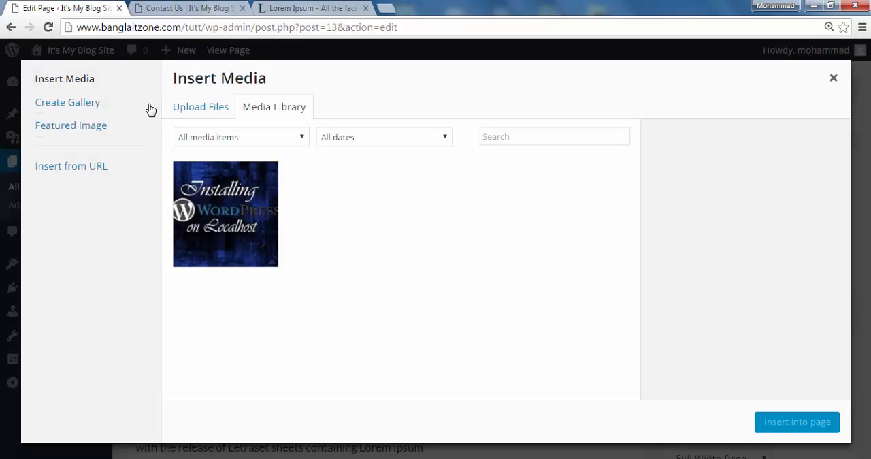
left_click(229, 210)
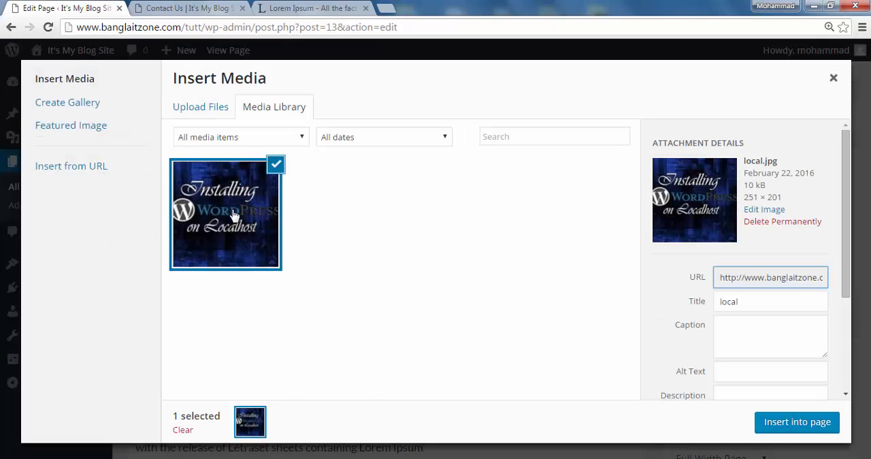
left_click(792, 422)
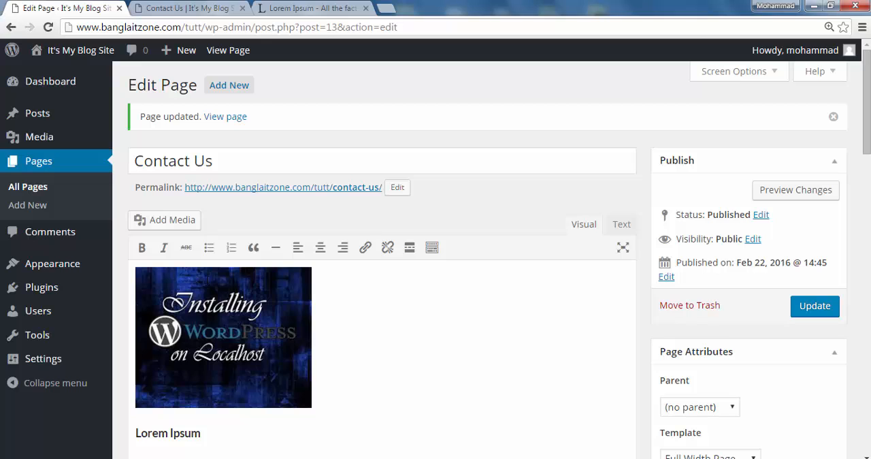
- Try to move the inserted WordPress image sideways into the empty space beside it
left_click(222, 326)
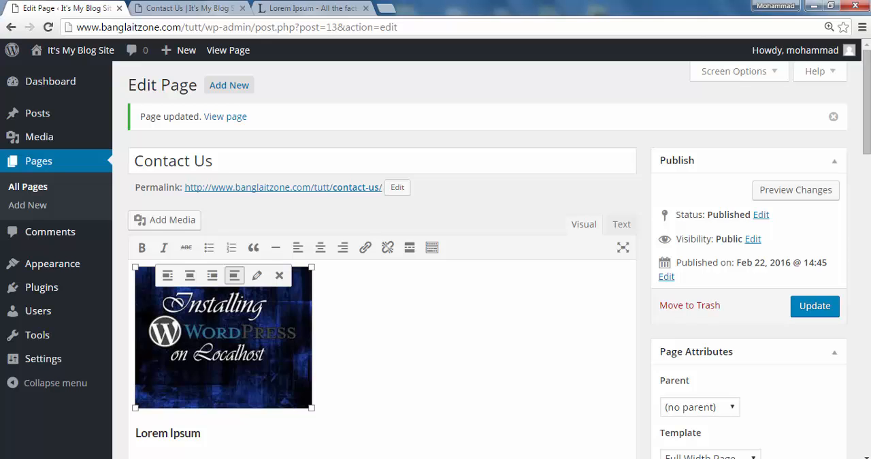
left_click_drag(223, 325, 456, 350)
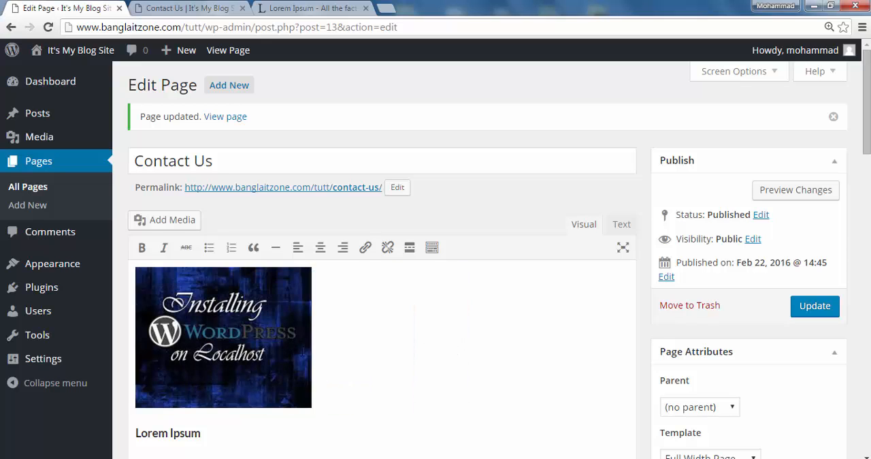
left_click_drag(275, 348, 393, 346)
left_click(409, 338)
left_click(270, 361)
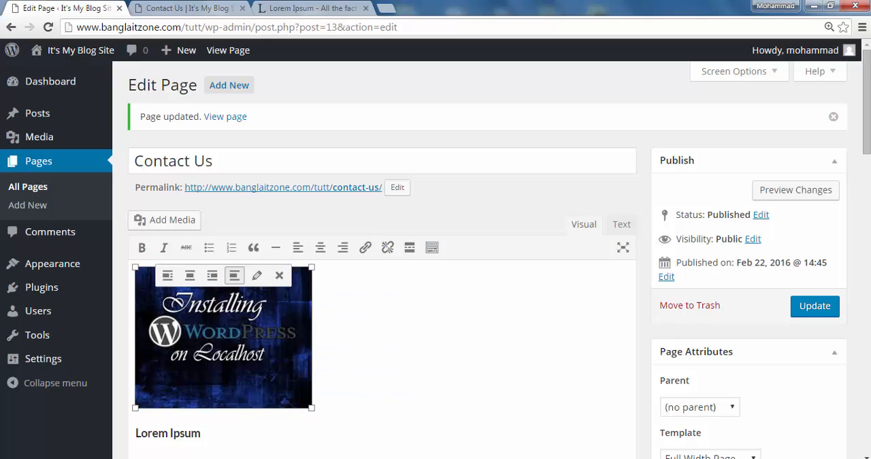
- Enlarge the WordPress image to the full width of the text column and try to stretch it further
left_click_drag(503, 405, 560, 400)
scroll(560, 401, "down", 2)
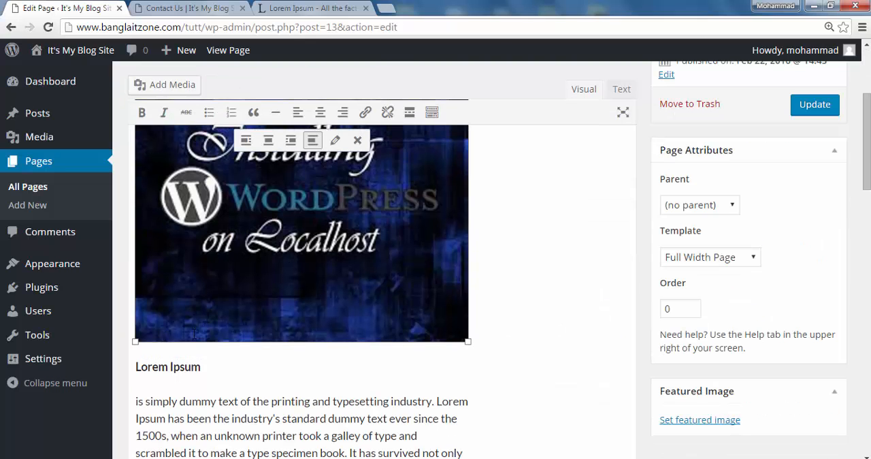
left_click_drag(467, 342, 638, 326)
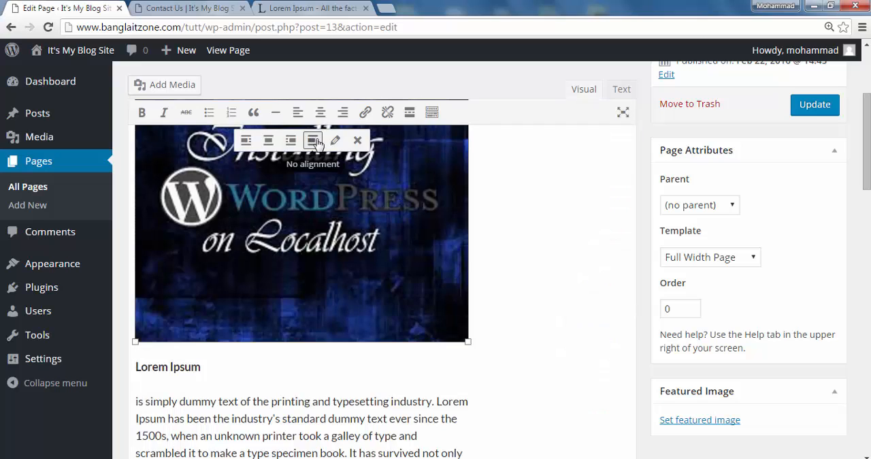
- Set the enlarged WordPress image's alignment to center and place the text cursor beside it
left_click(269, 141)
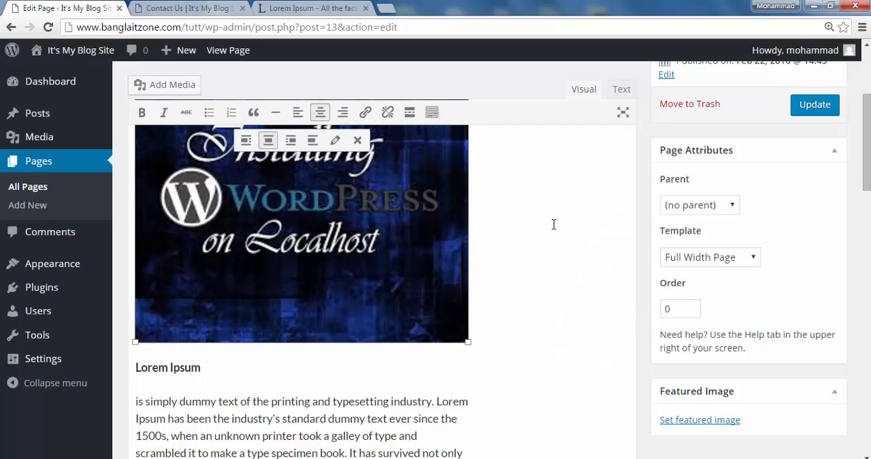
left_click(493, 218)
left_click(468, 227)
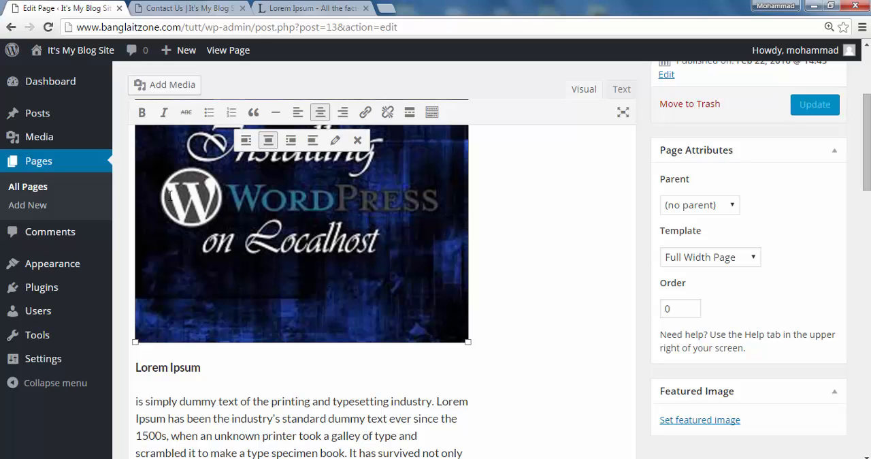
left_click(134, 191)
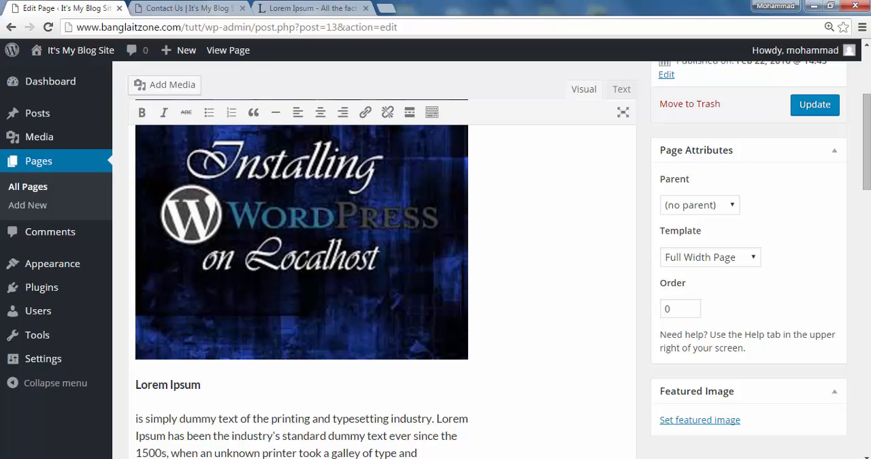
- Try to stretch and move the centered image beyond the text column, and remove it from the page
left_click(467, 299)
left_click_drag(469, 358, 652, 331)
left_click_drag(362, 234, 479, 238)
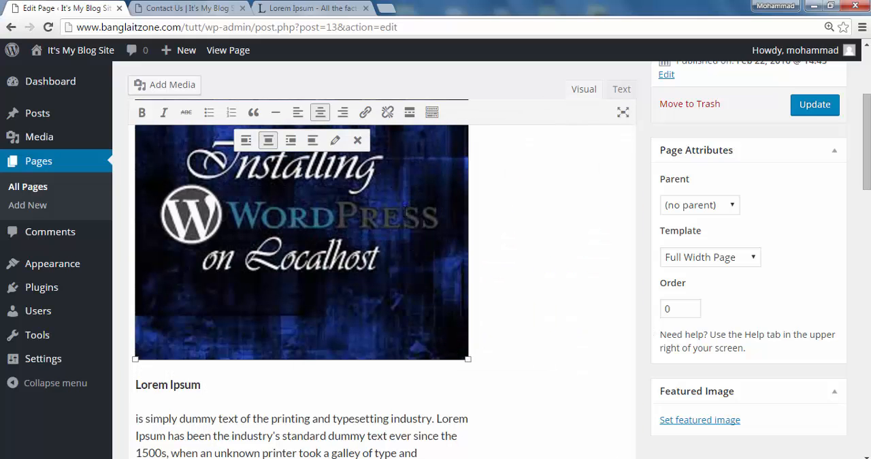
left_click_drag(262, 262, 360, 286)
left_click_drag(284, 235, 375, 254)
left_click(358, 141)
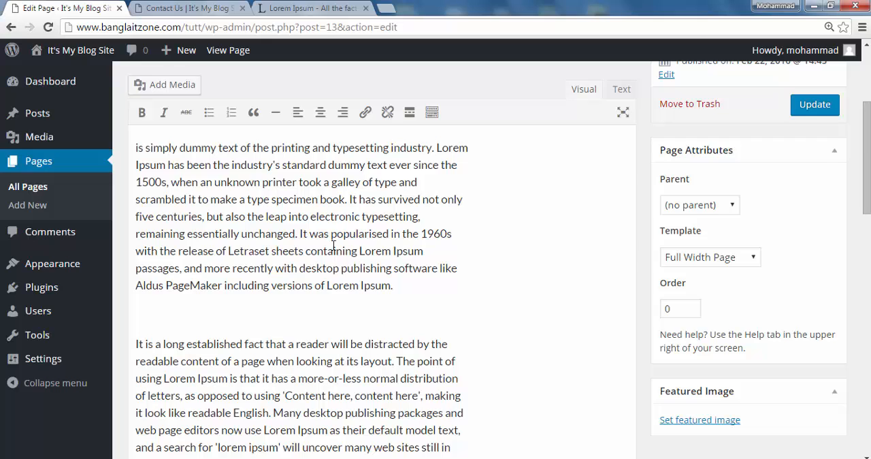
- Make the opening of the first paragraph bold, from "is simply dummy text" through "took a galley of type and"
scroll(334, 245, "up", 3)
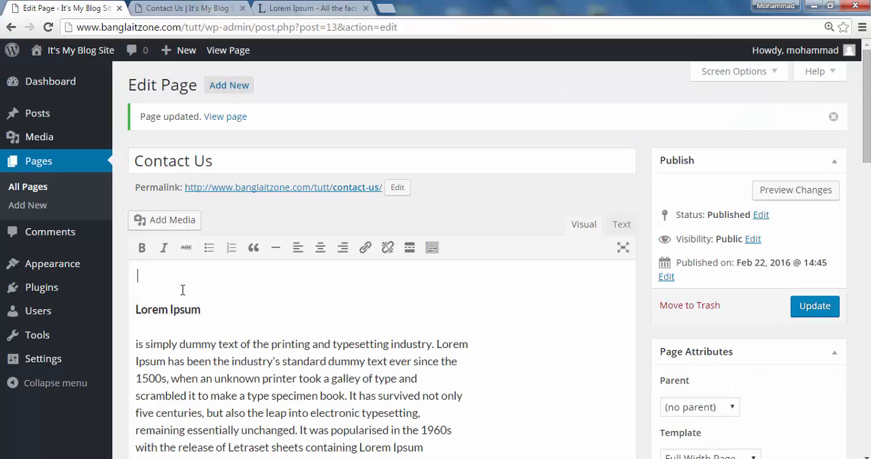
scroll(392, 310, "down", 2)
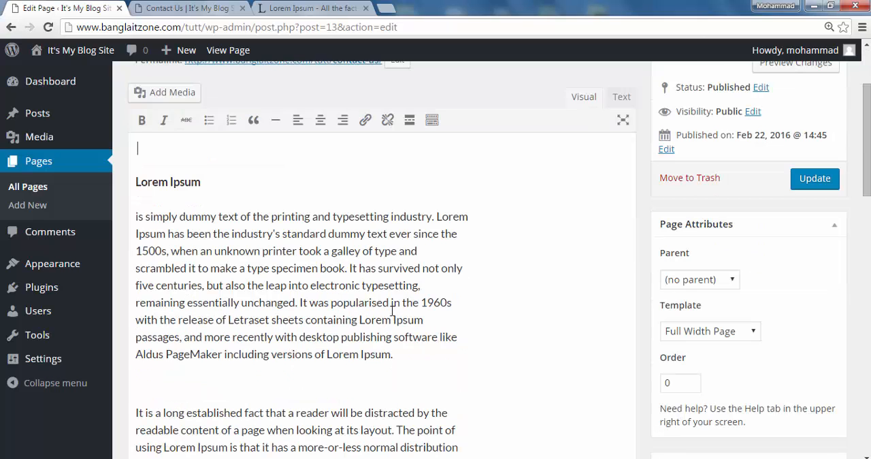
left_click_drag(436, 253, 129, 212)
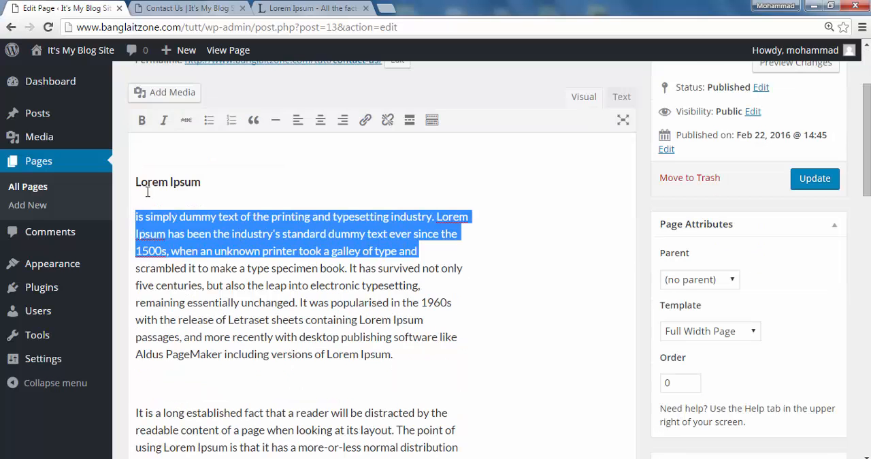
left_click(143, 122)
left_click(498, 286)
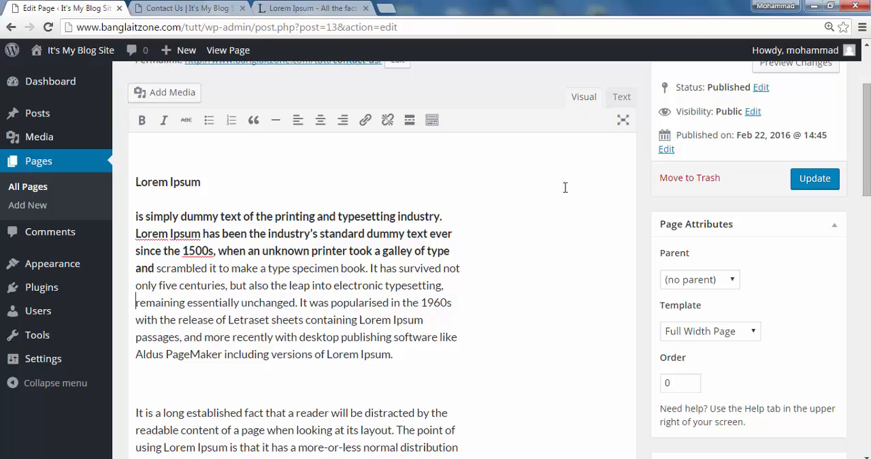
left_click(623, 120)
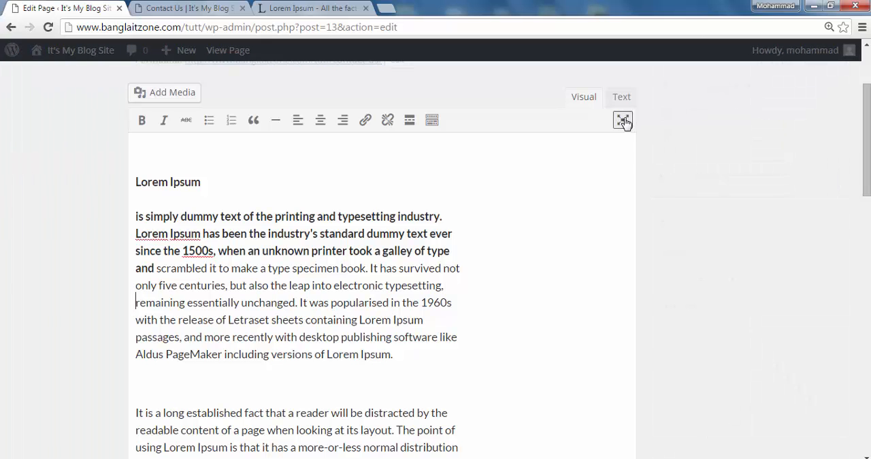
left_click(623, 120)
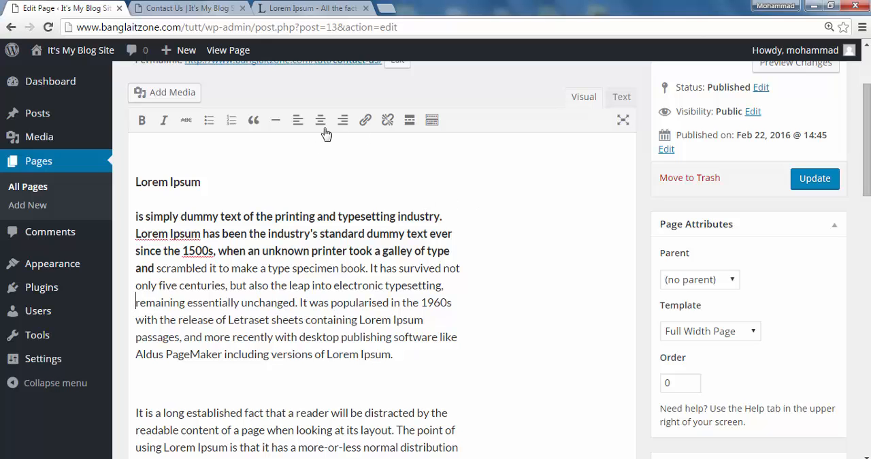
left_click(365, 122)
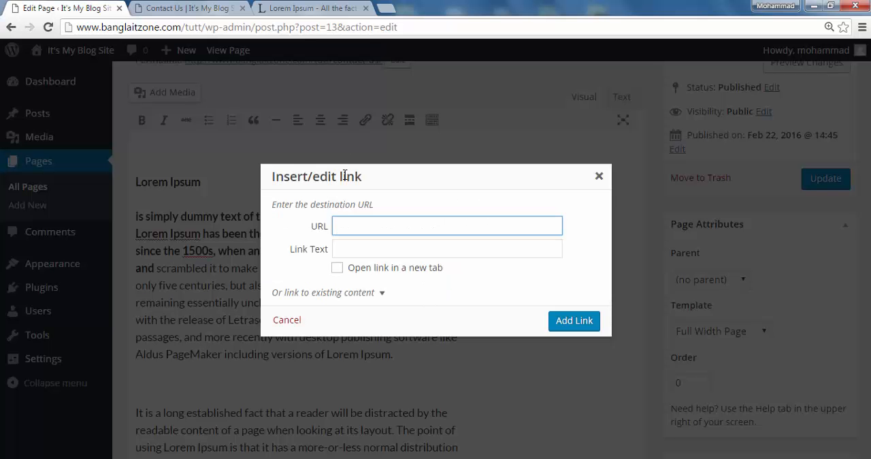
left_click(599, 177)
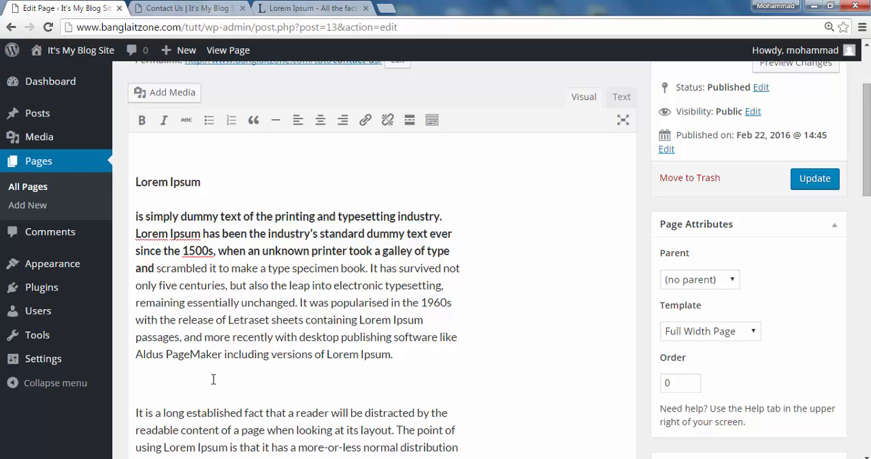
- Enter "More :" on the blank line above the second paragraph and start a link there to the current page's edit address
type("More :")
left_click(365, 123)
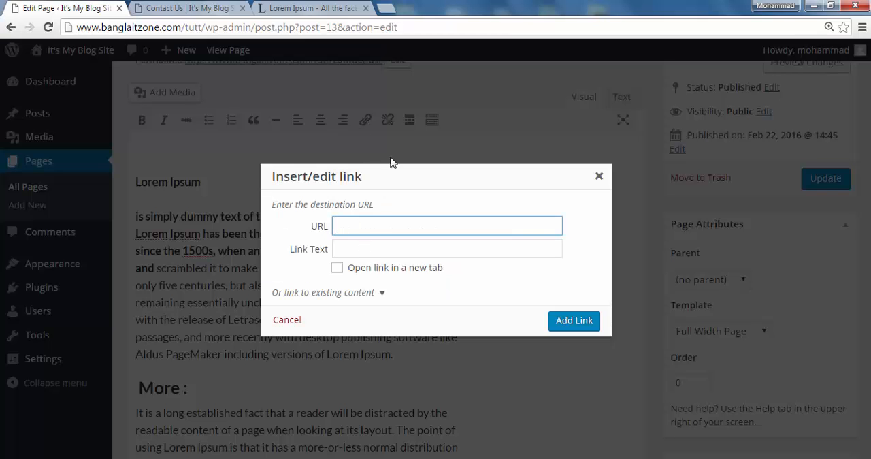
left_click(180, 26)
right_click(180, 26)
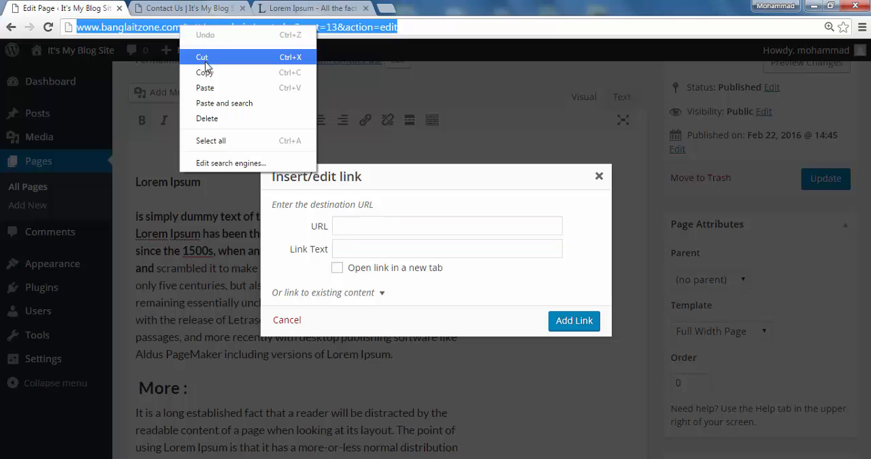
left_click(204, 72)
left_click(363, 227)
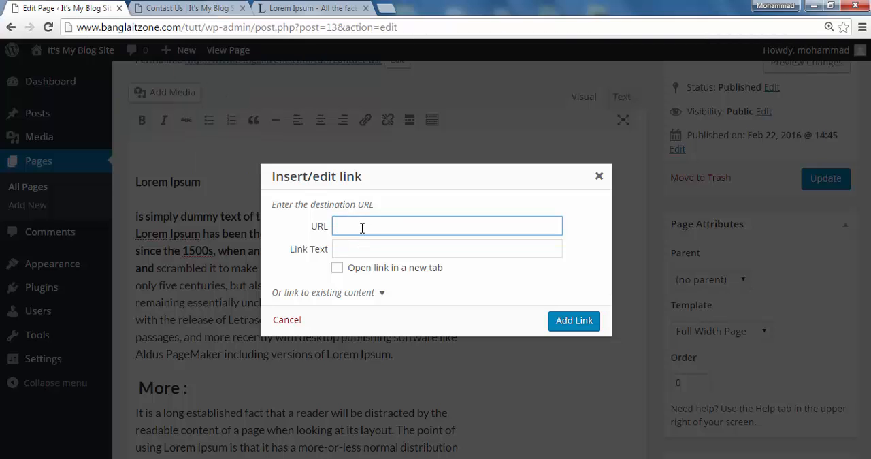
key("ctrl+v")
- Give the link the text "Click Me", make it open in a new tab, and add it
left_click(371, 249)
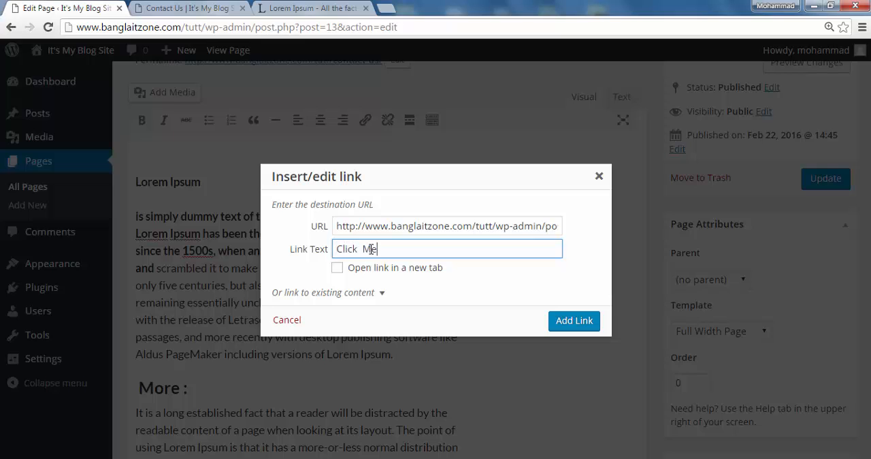
left_click(337, 269)
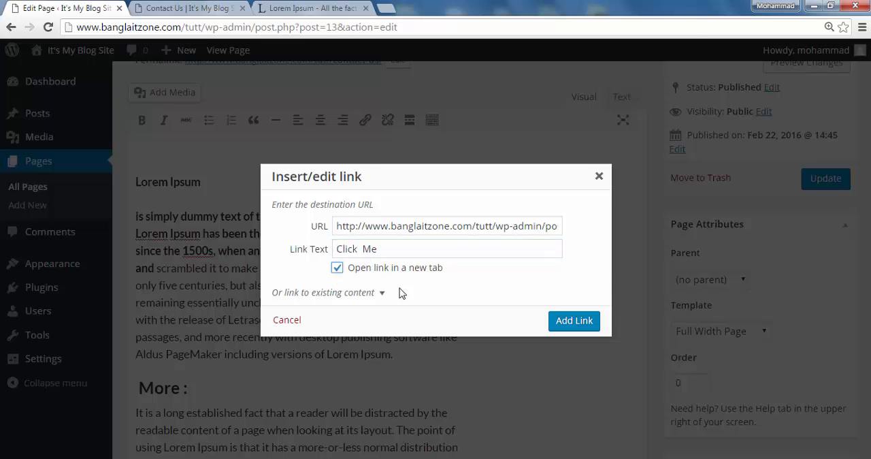
left_click(551, 324)
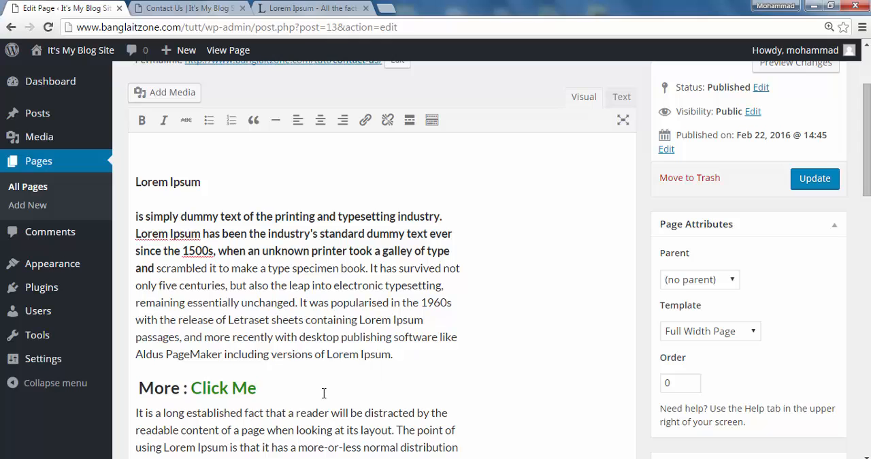
- Remove the hyperlink from "Click Me", keeping its text in the heading
left_click(238, 389)
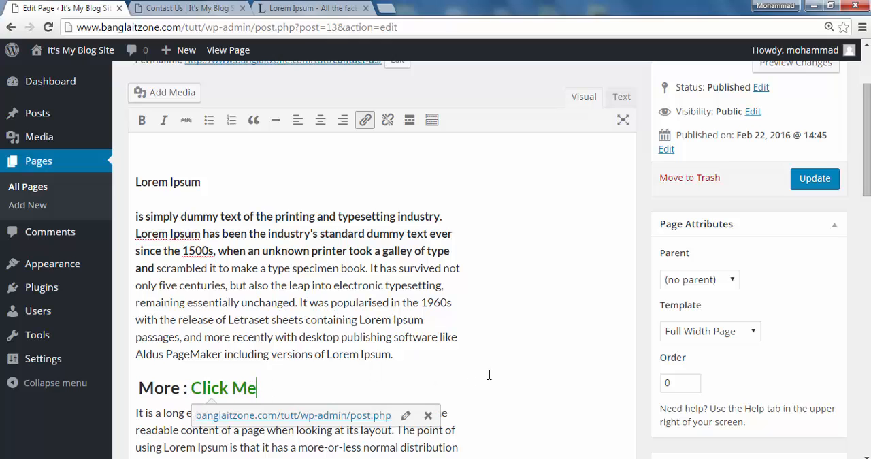
left_click(429, 415)
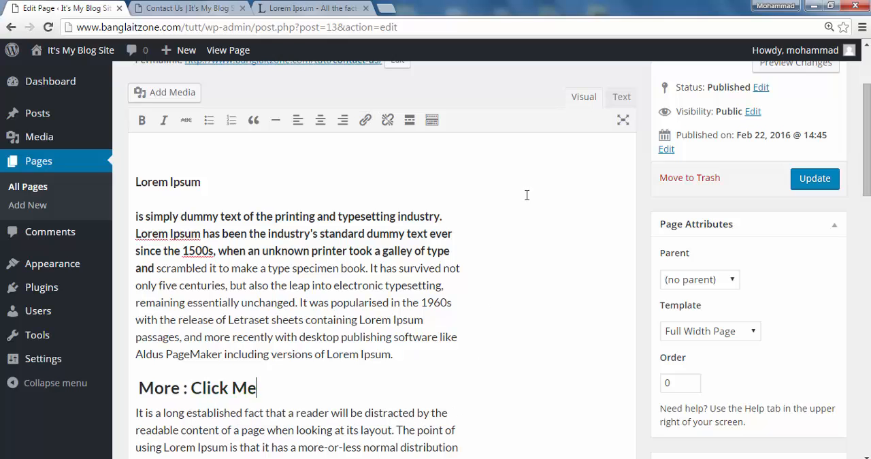
scroll(436, 347, "down", 5)
scroll(307, 272, "up", 6)
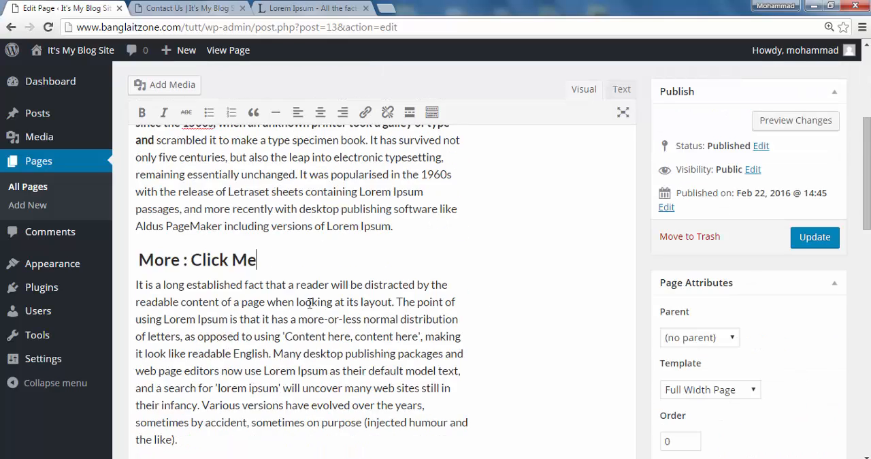
scroll(340, 279, "up", 2)
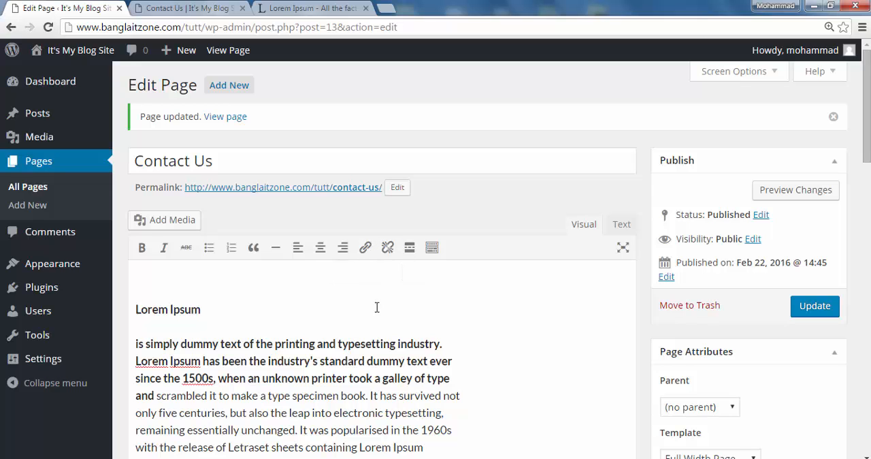
scroll(376, 306, "down", 3)
- Apply blockquote formatting to the "More : Click Me" heading and to the paragraph below it
left_click_drag(190, 323, 257, 324)
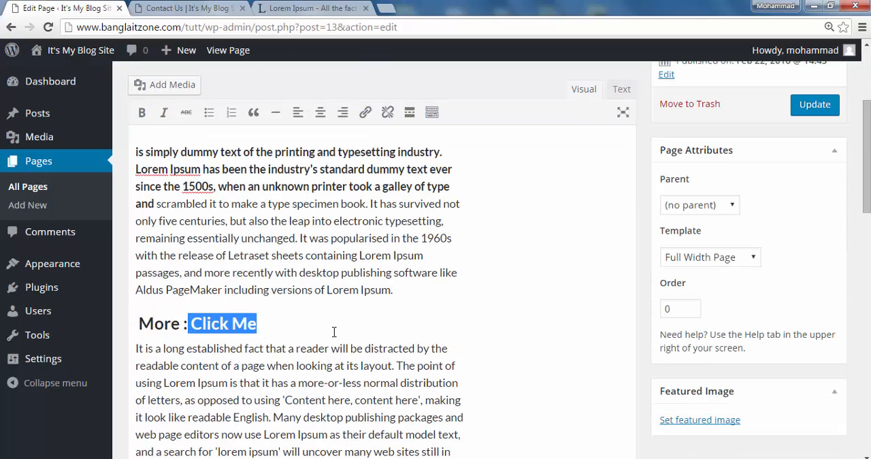
left_click(334, 332)
left_click(253, 111)
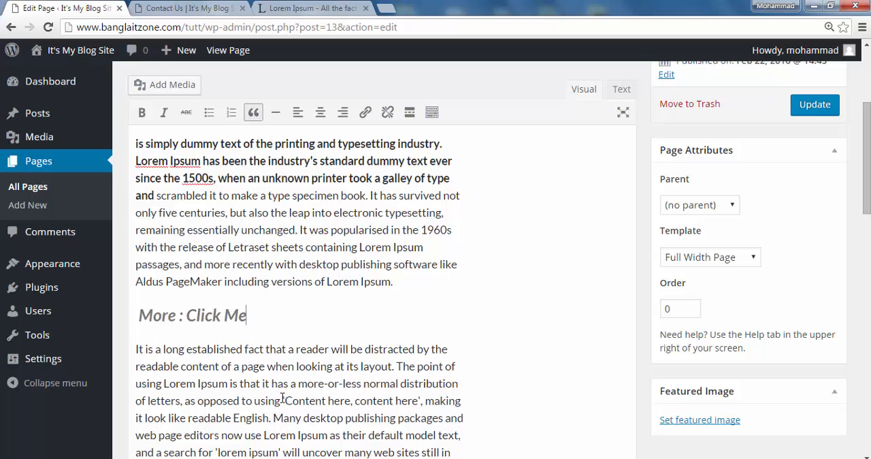
left_click(135, 350)
left_click(254, 111)
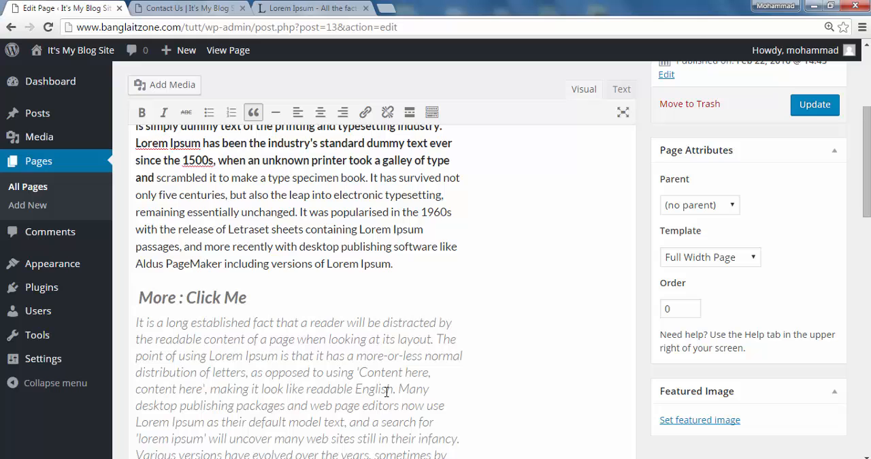
- Examine the blockquote formatting of the second paragraph against the surrounding text
scroll(387, 392, "down", 3)
left_click(333, 316)
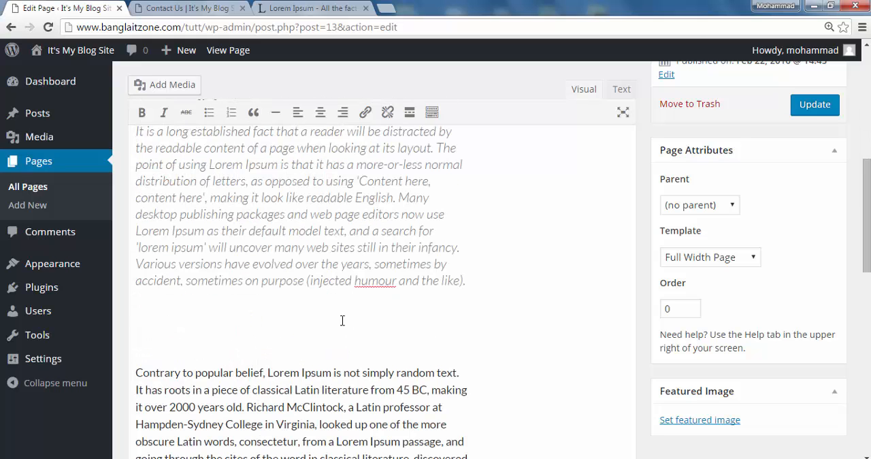
scroll(209, 342, "up", 2)
scroll(206, 343, "down", 2)
scroll(462, 360, "up", 2)
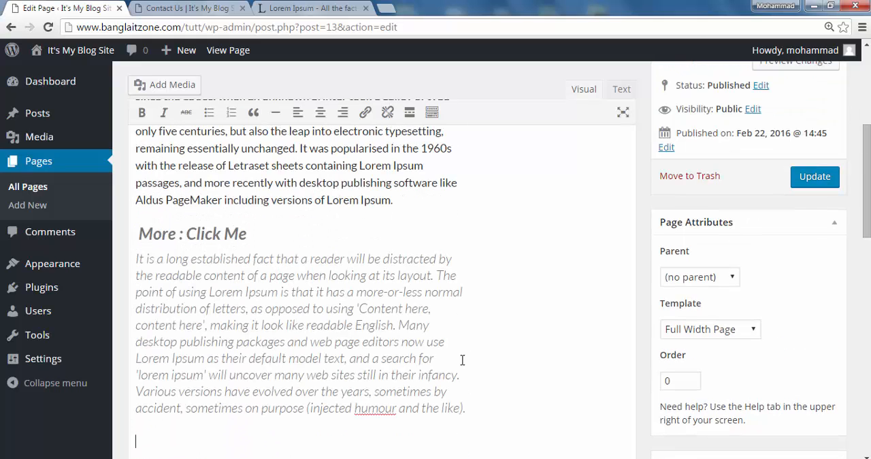
left_click_drag(477, 409, 127, 260)
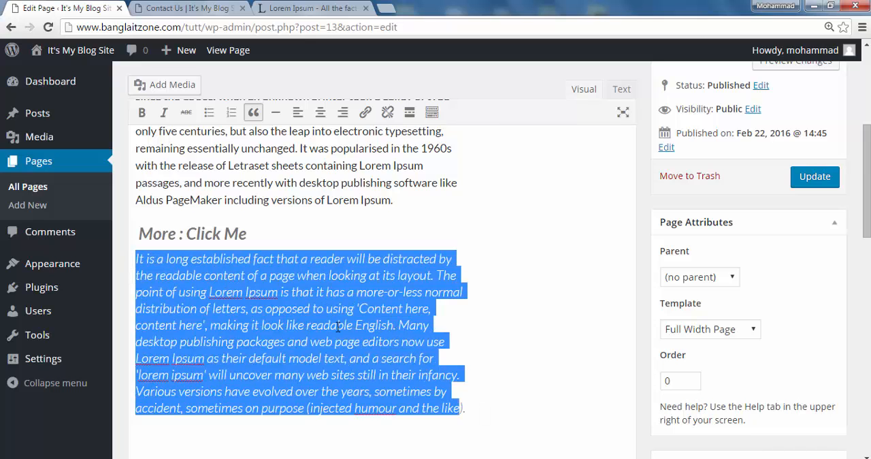
left_click(521, 319)
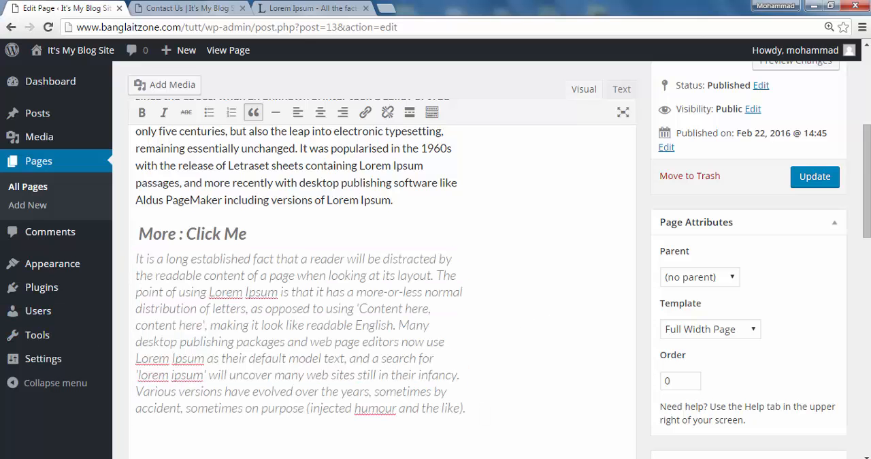
- Format the "Lorem Ipsum" title above the first paragraph as bold italic
scroll(376, 270, "up", 3)
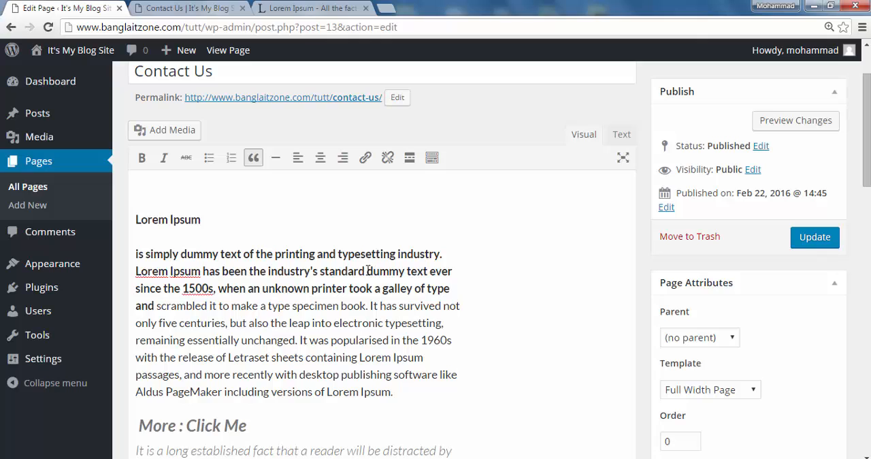
left_click_drag(204, 218, 135, 219)
left_click(141, 157)
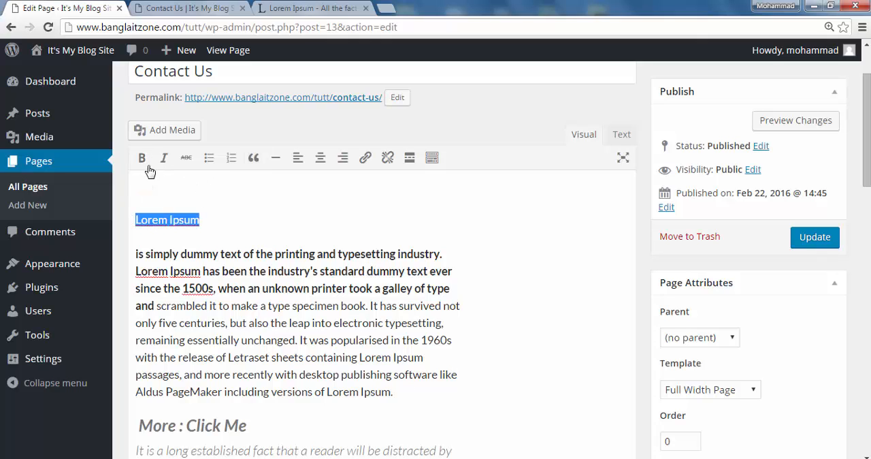
left_click(163, 158)
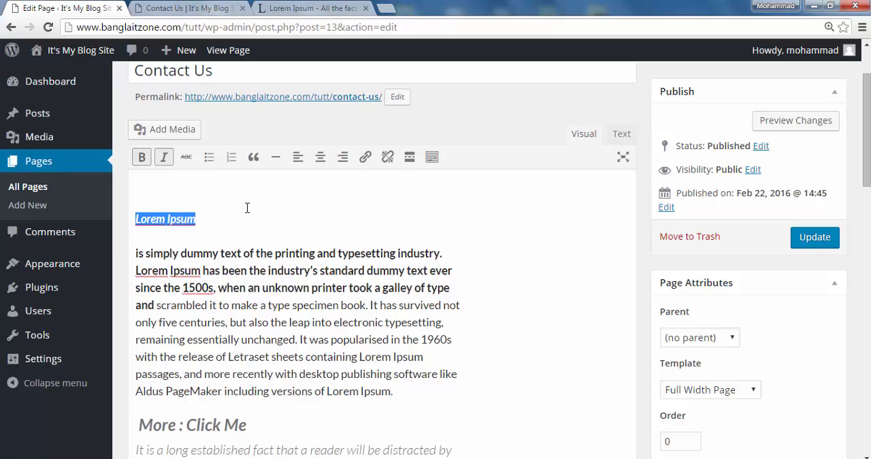
left_click(205, 218)
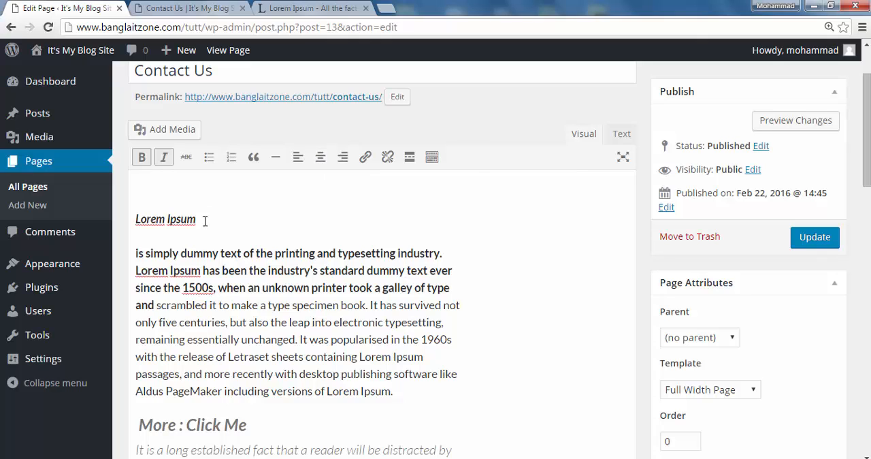
- Center the "Lorem Ipsum" title above the first paragraph
left_click_drag(204, 221, 136, 219)
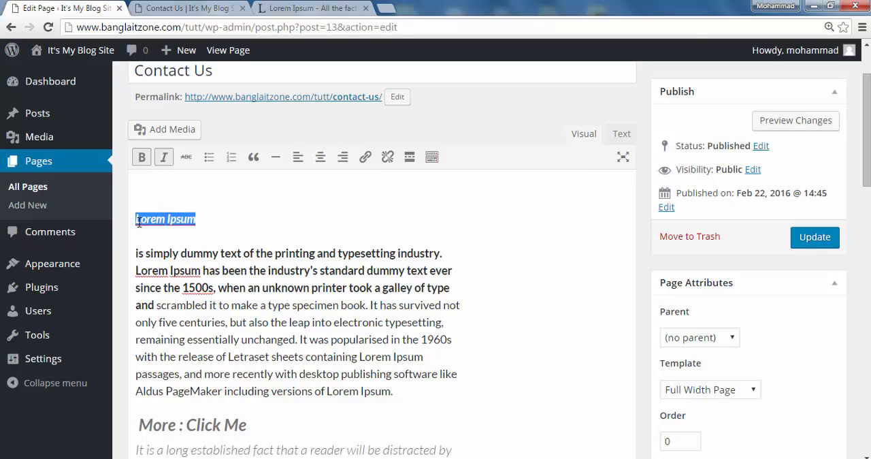
left_click(303, 162)
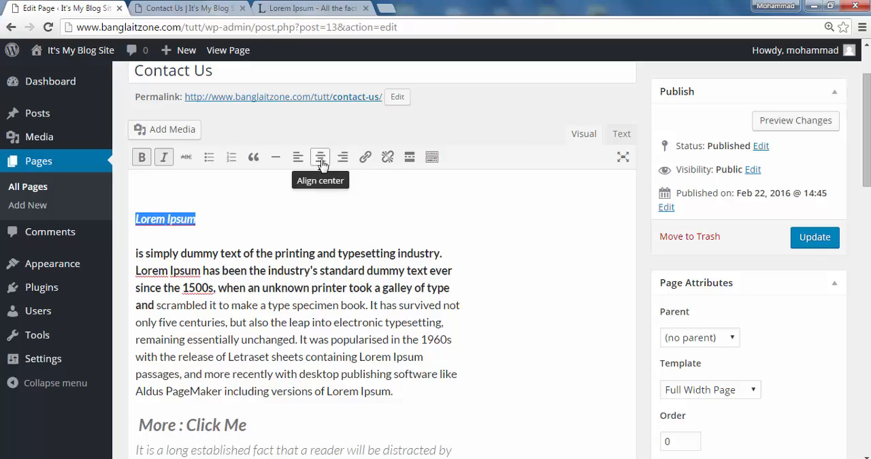
left_click(321, 161)
left_click(381, 216)
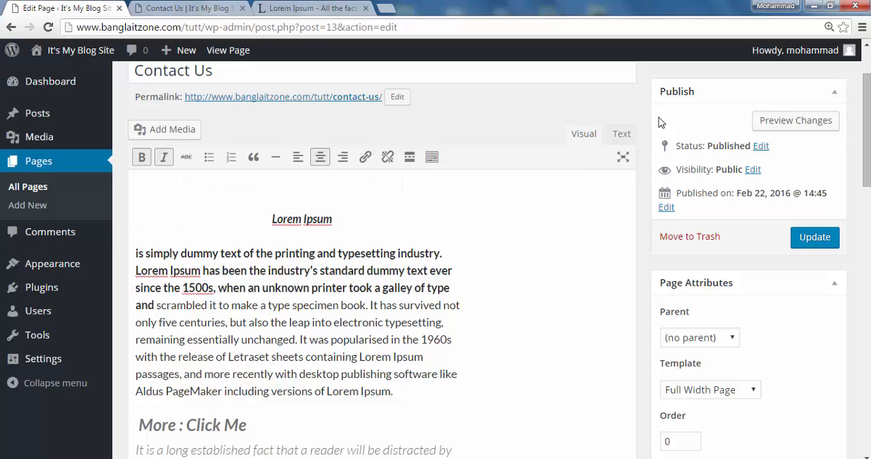
- Show the Contact Us page's content as HTML code and look through its markup
left_click(621, 134)
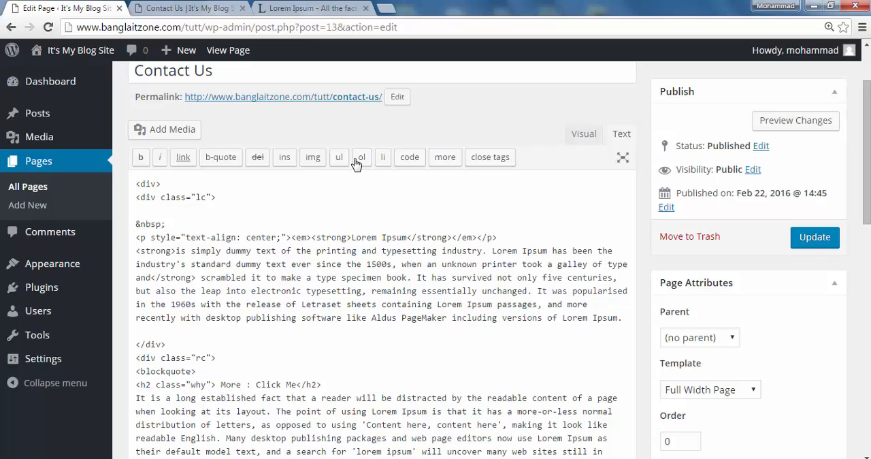
scroll(281, 194, "down", 10)
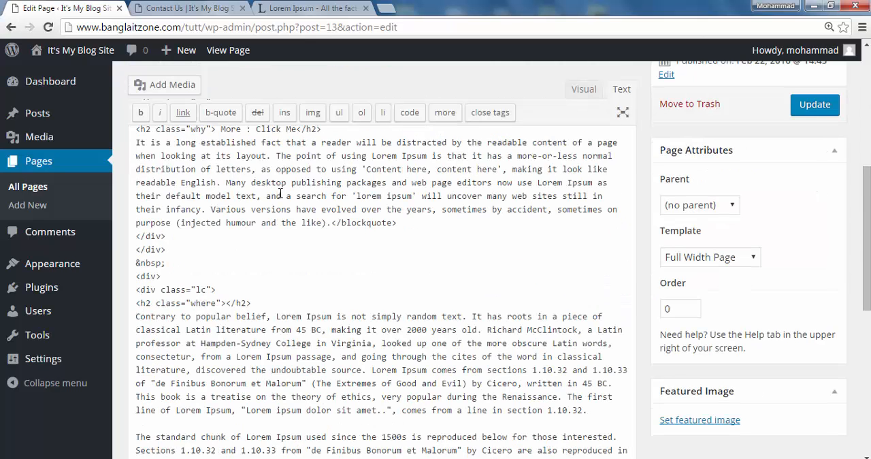
scroll(277, 194, "up", 10)
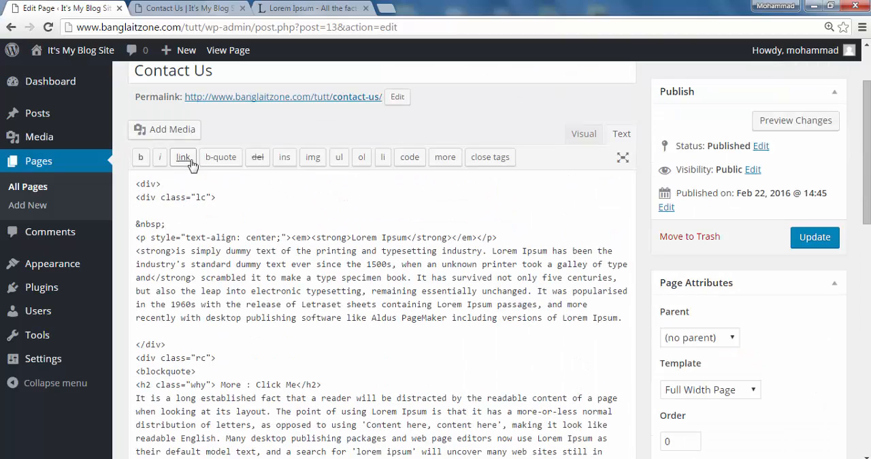
scroll(263, 217, "up", 1)
scroll(264, 218, "up", 1)
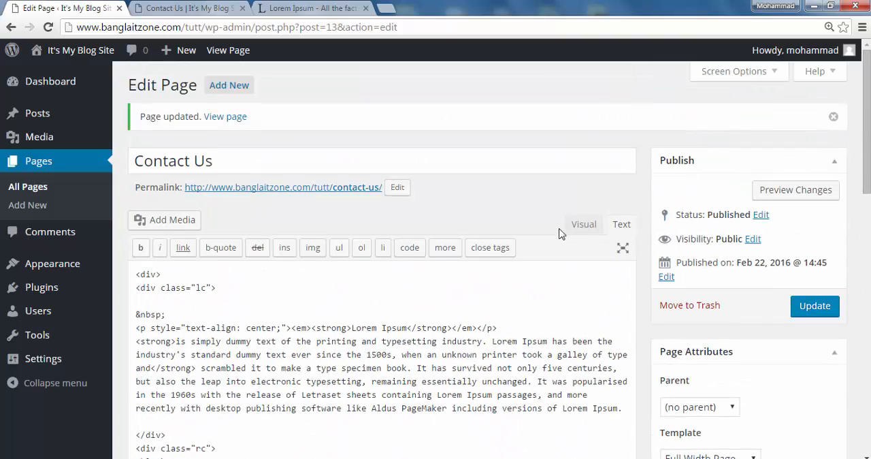
- Update the Contact Us page to save its formatted content
left_click(816, 308)
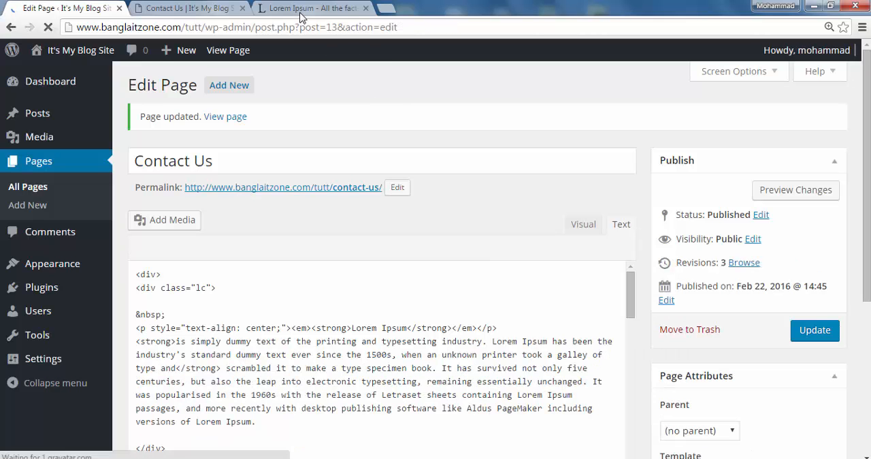
scroll(352, 292, "down", 5)
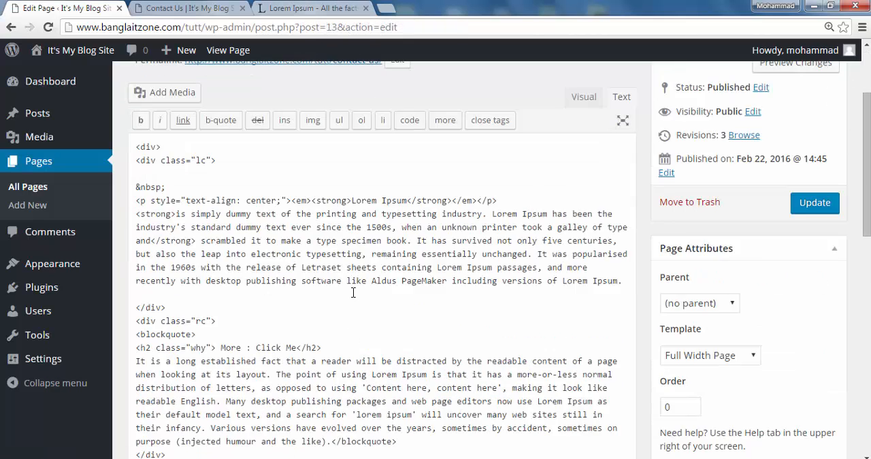
scroll(291, 177, "up", 5)
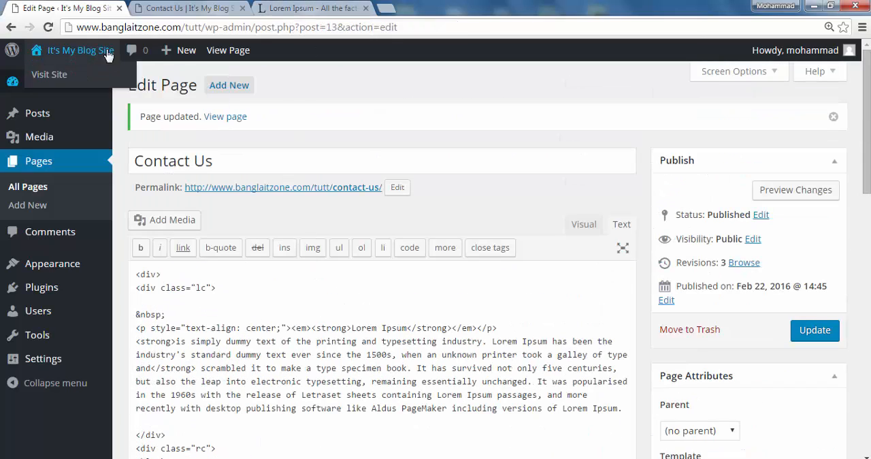
- Reload the live Contact Us page, review its title, bold text and blockquote formatting, and return to the page editor
left_click(144, 9)
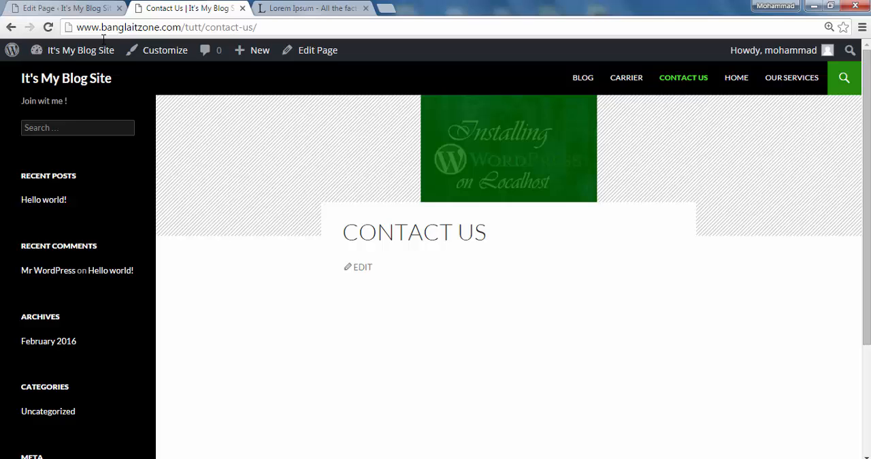
left_click(47, 28)
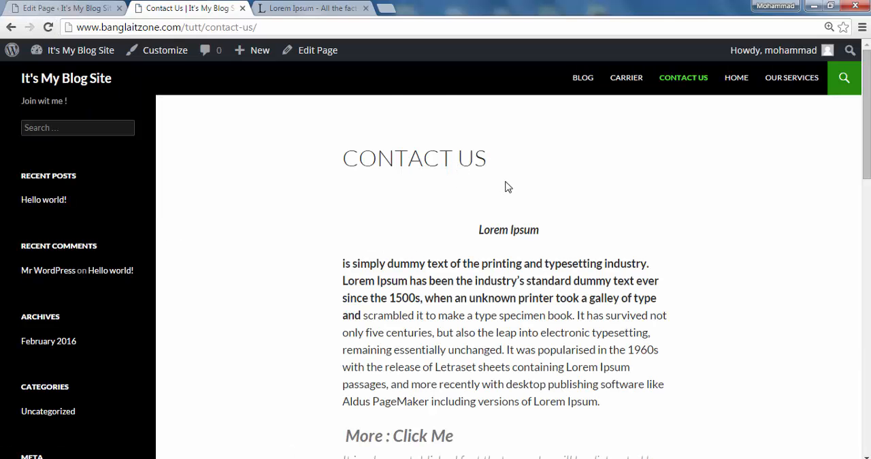
scroll(502, 190, "down", 8)
scroll(500, 183, "up", 5)
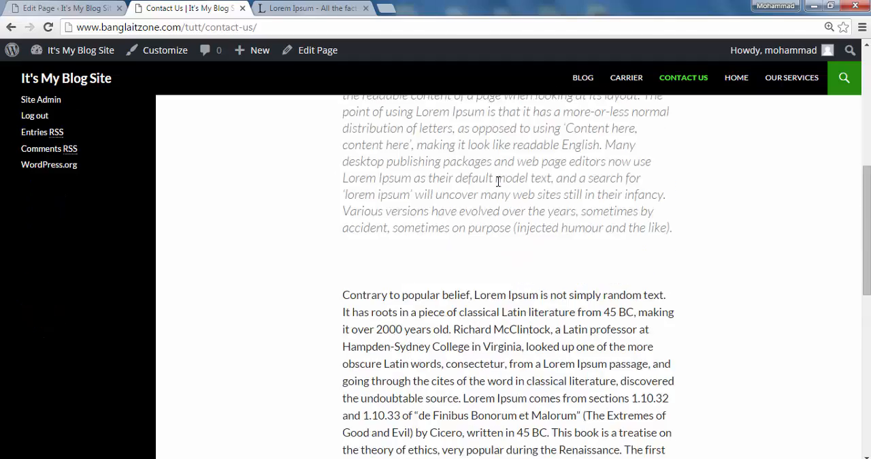
scroll(491, 186, "down", 4)
scroll(483, 186, "down", 6)
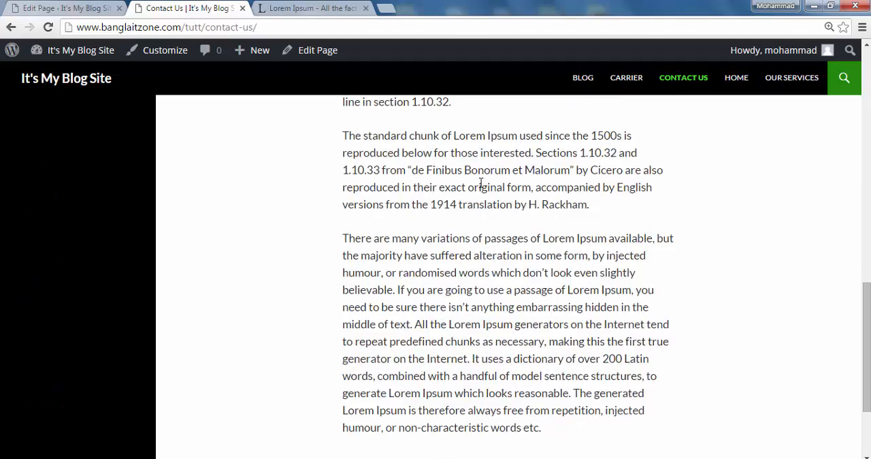
scroll(480, 184, "up", 11)
scroll(479, 184, "down", 10)
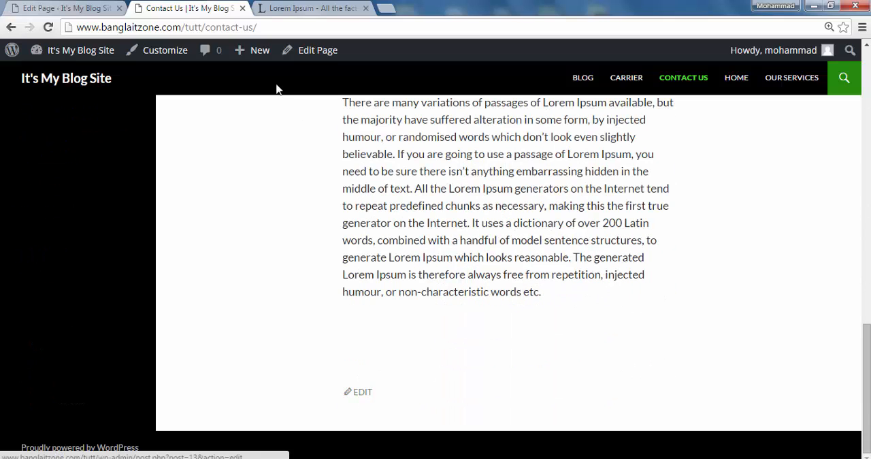
scroll(269, 99, "up", 8)
scroll(268, 100, "up", 3)
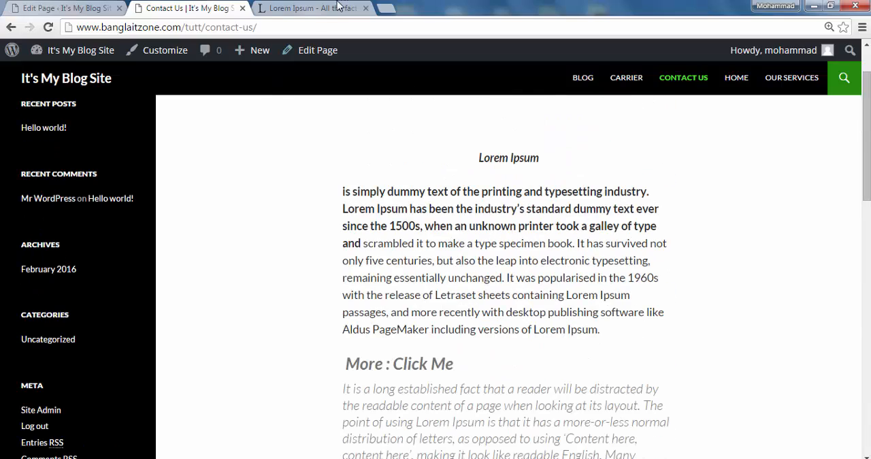
left_click(315, 8)
left_click(194, 10)
left_click(75, 10)
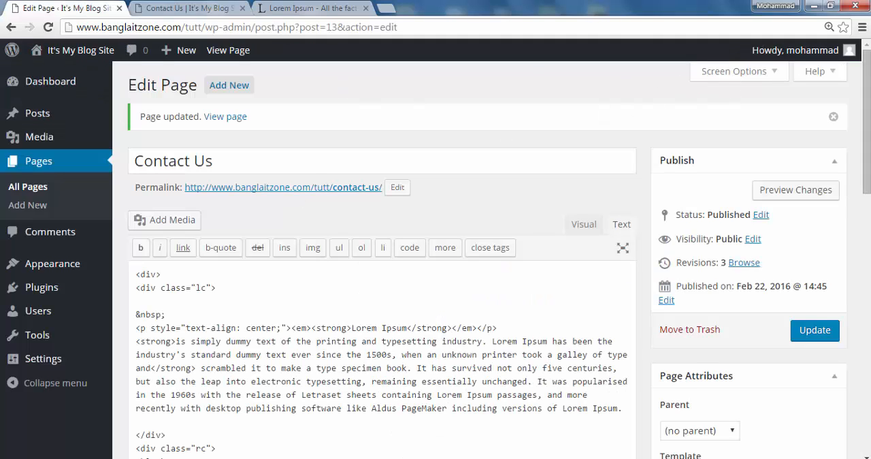
- Open the editor's screen options, hide the Page Attributes box and show it again
left_click(776, 74)
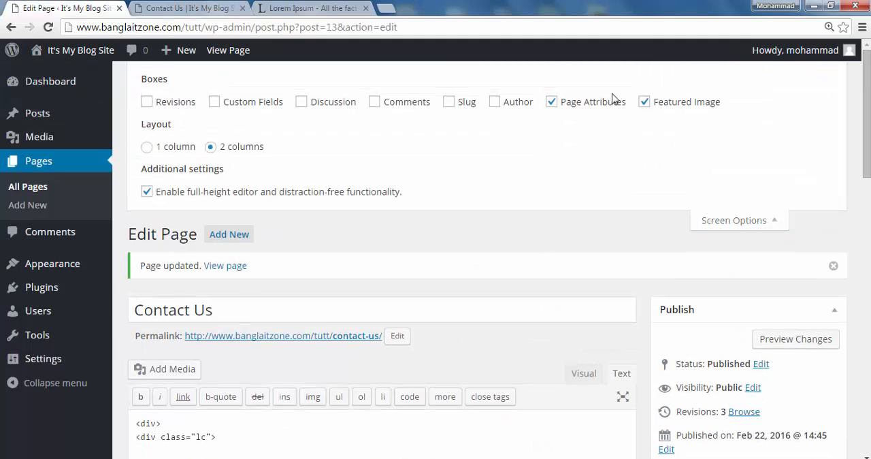
left_click(552, 103)
scroll(561, 163, "down", 4)
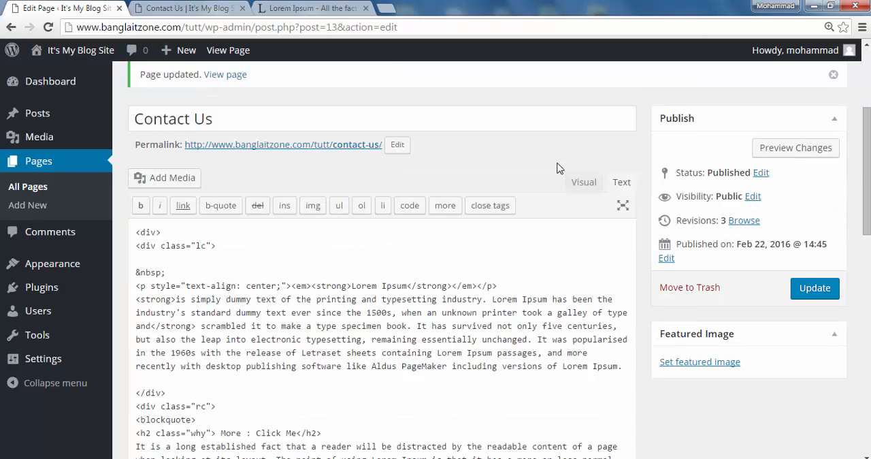
scroll(557, 168, "up", 3)
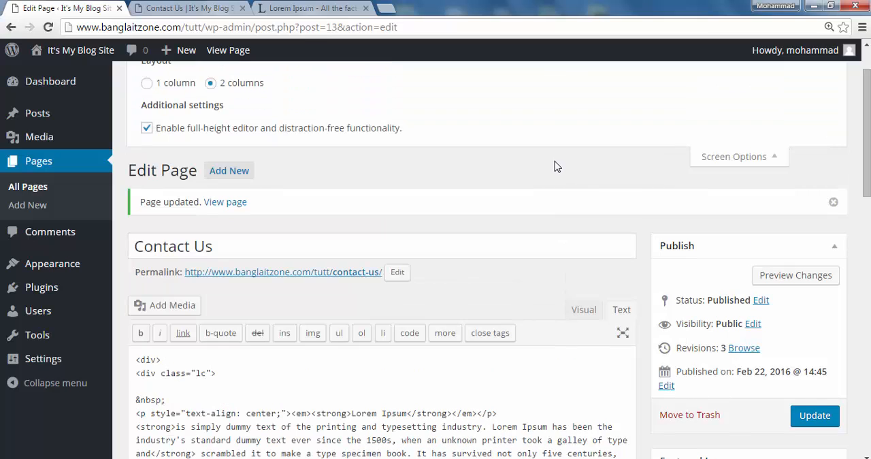
scroll(512, 138, "up", 2)
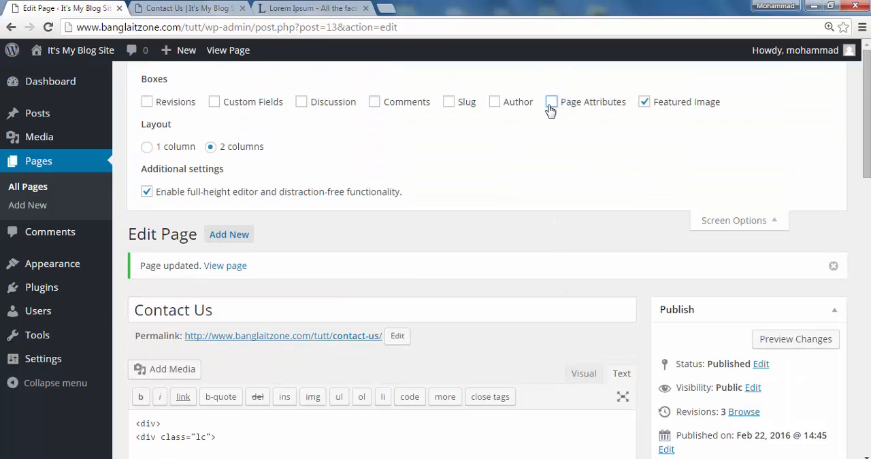
left_click(552, 103)
scroll(527, 197, "down", 3)
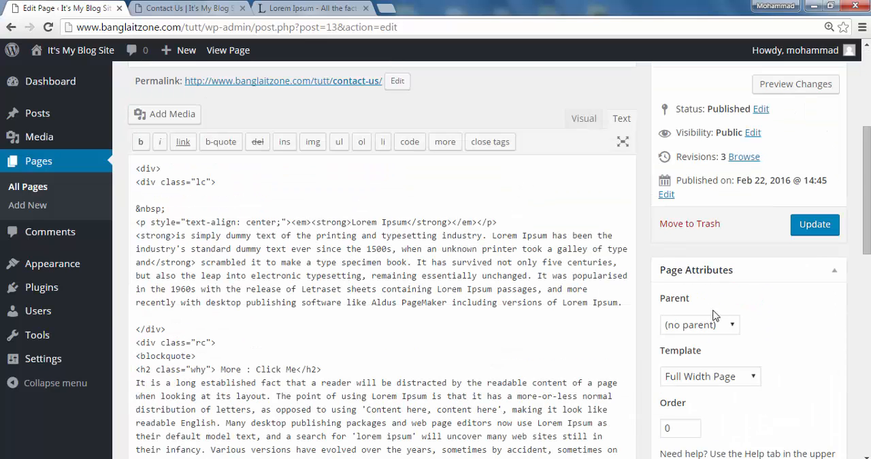
- Examine the parent pages available for Contact Us in the page attributes and check the live page's navigation
left_click(736, 326)
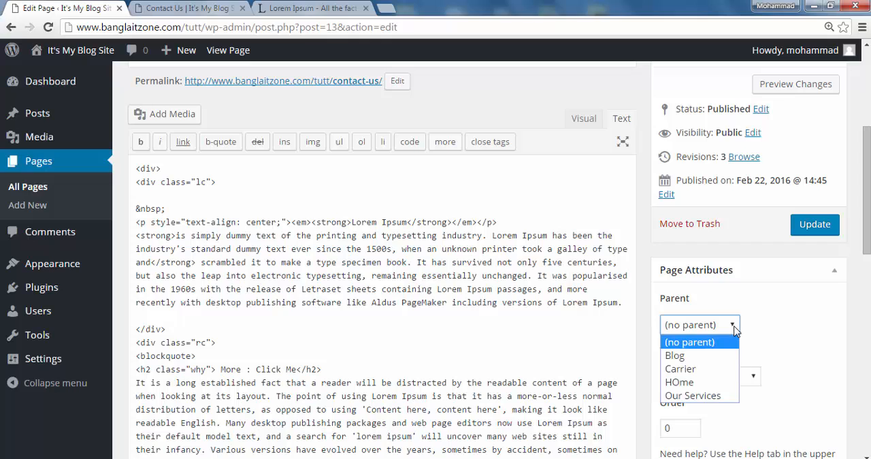
left_click(770, 333)
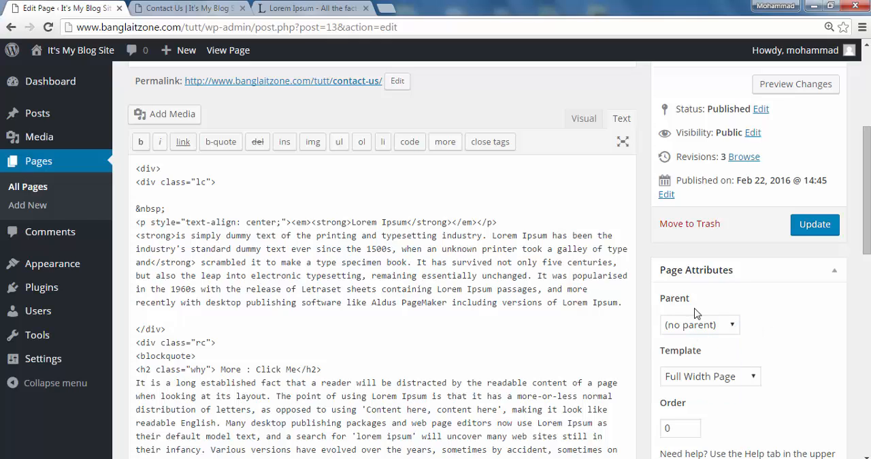
left_click(736, 328)
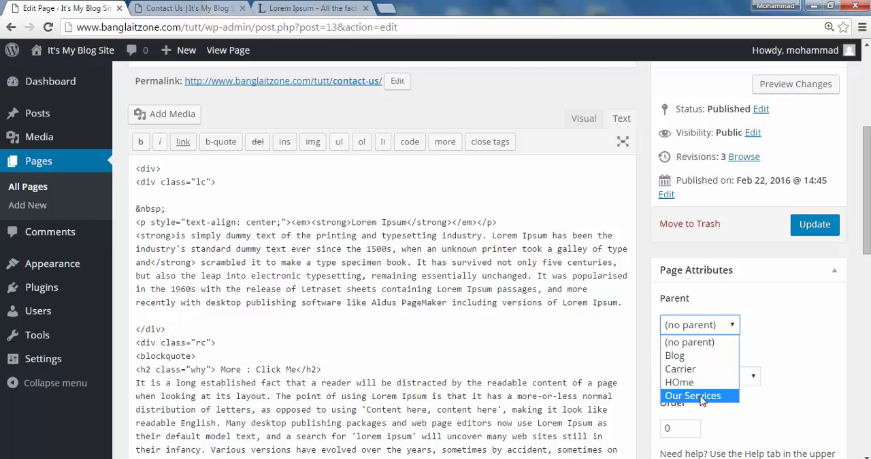
left_click(786, 336)
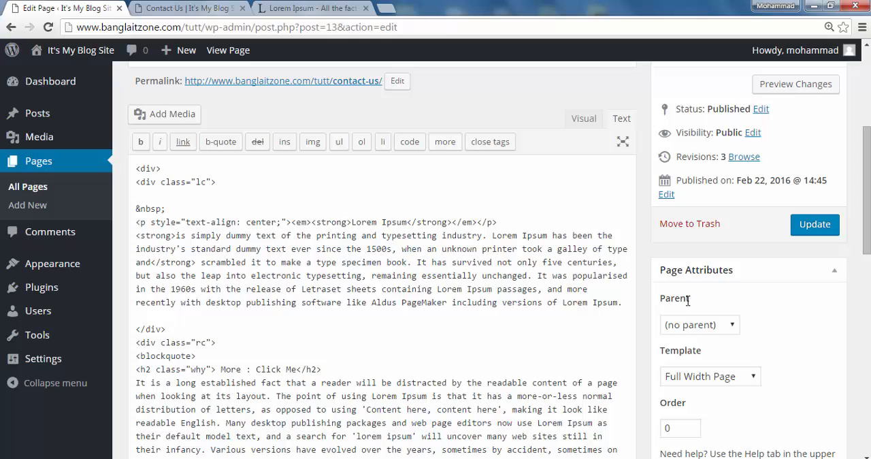
left_click(734, 327)
left_click(768, 329)
scroll(711, 423, "down", 3)
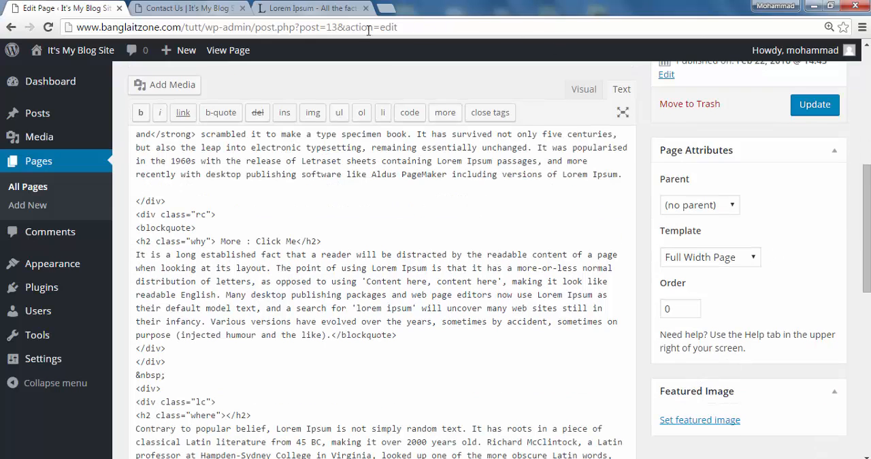
left_click(218, 8)
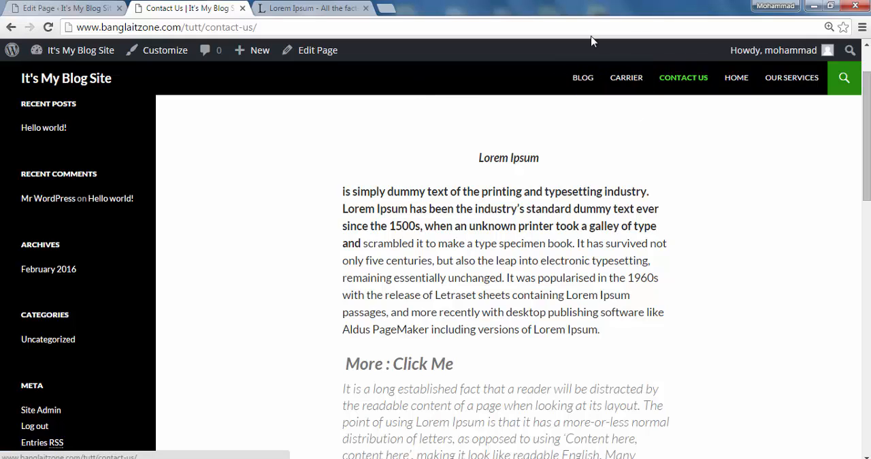
left_click(88, 9)
- Enable the Comments box in the page editor's screen options
scroll(626, 381, "down", 4)
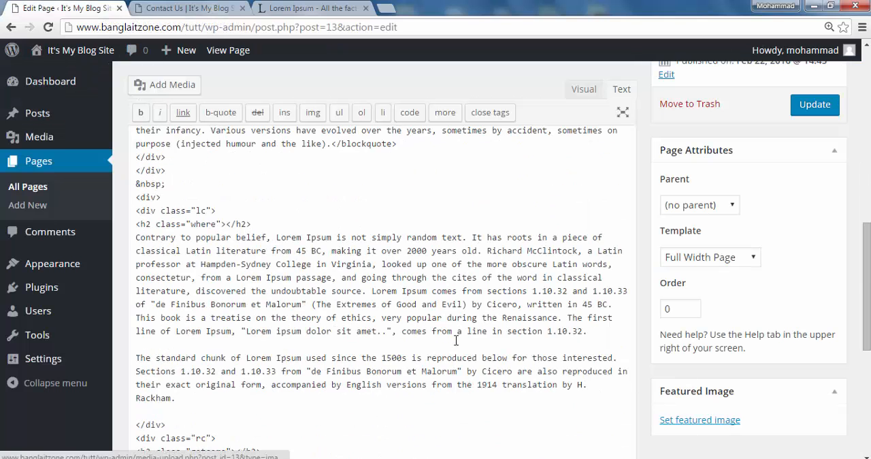
scroll(457, 341, "up", 10)
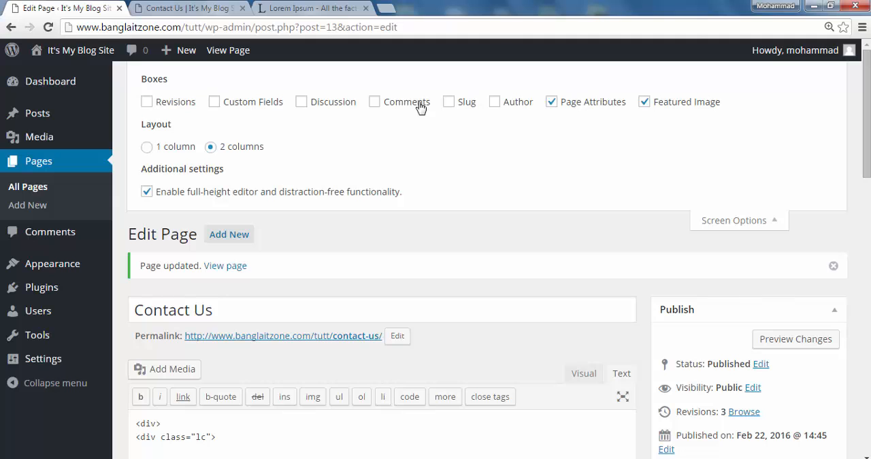
left_click(375, 102)
scroll(435, 164, "down", 4)
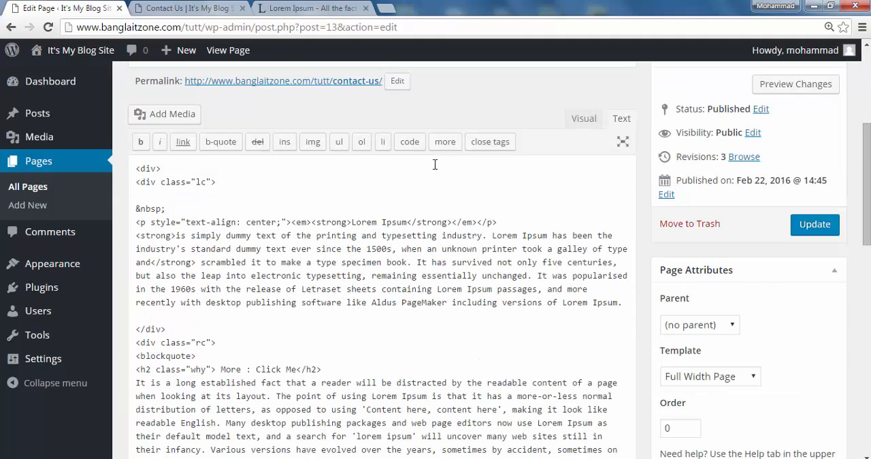
scroll(435, 164, "up", 3)
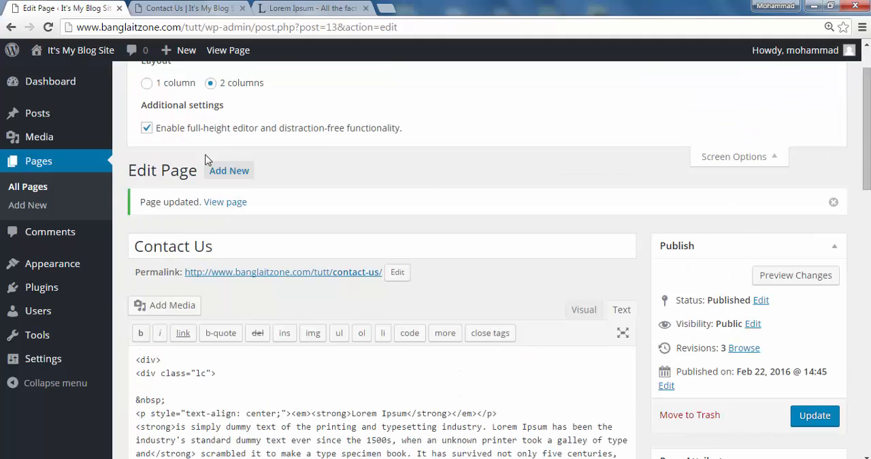
scroll(208, 159, "up", 1)
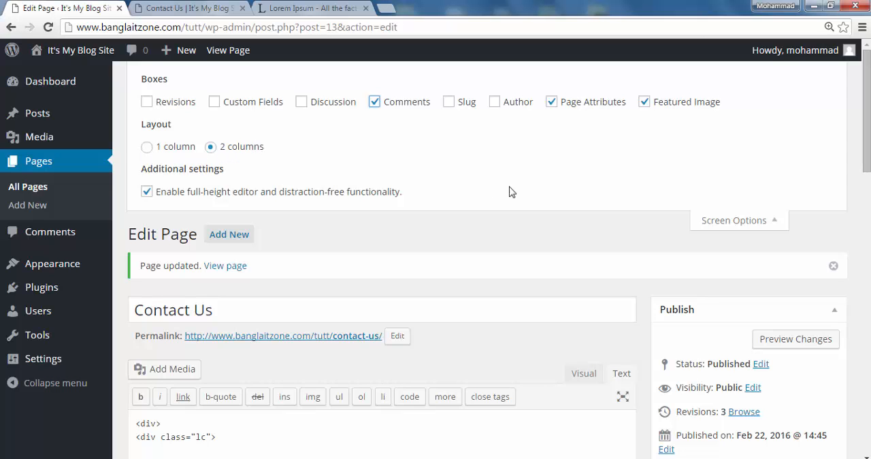
scroll(507, 201, "down", 8)
scroll(504, 195, "up", 7)
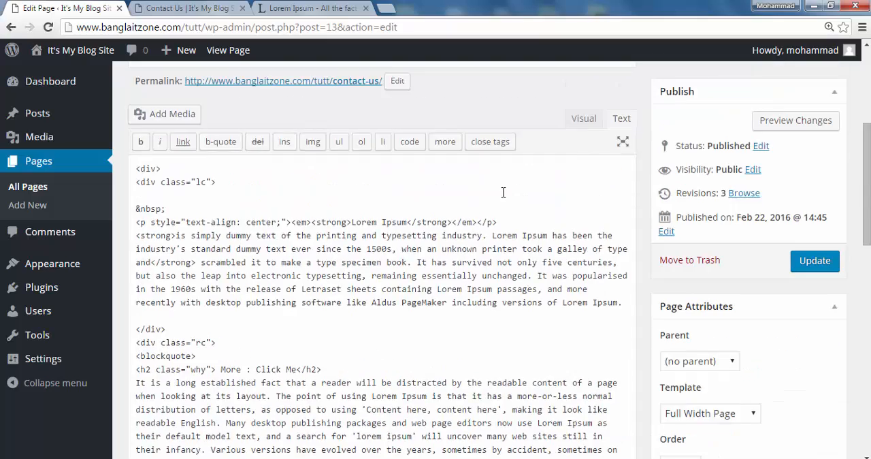
scroll(503, 194, "up", 1)
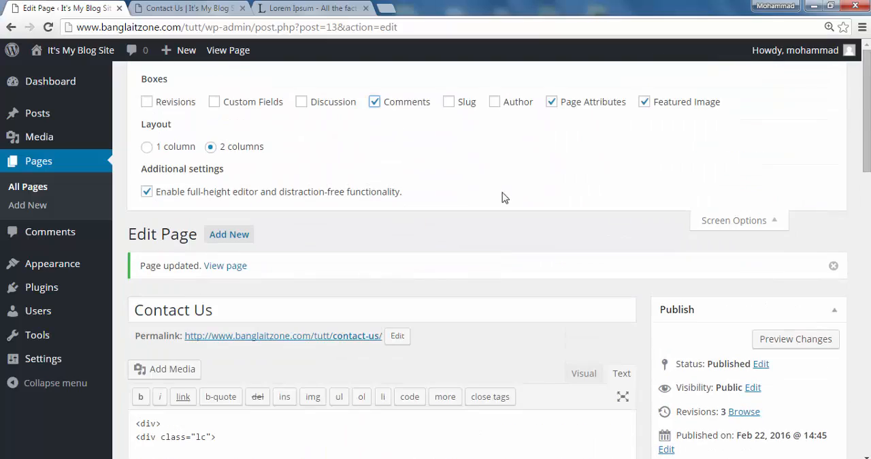
- Enable the Discussion box in the screen options and bring it into view below the page content
left_click(300, 103)
scroll(405, 185, "down", 12)
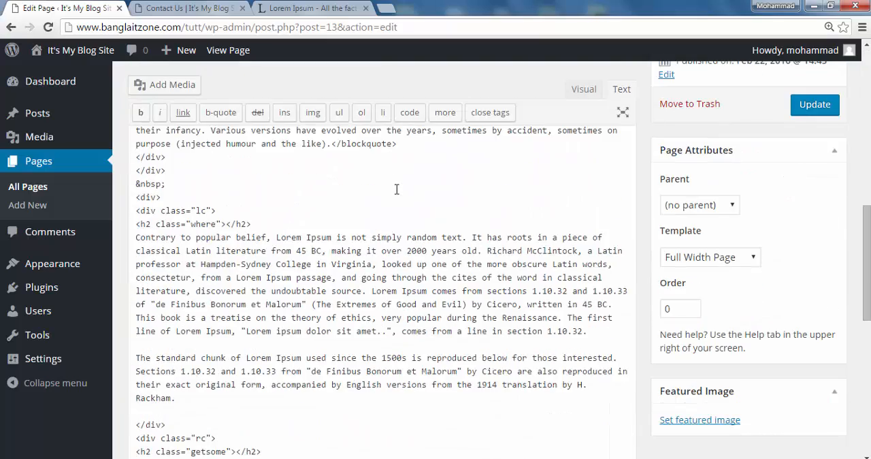
scroll(396, 190, "down", 3)
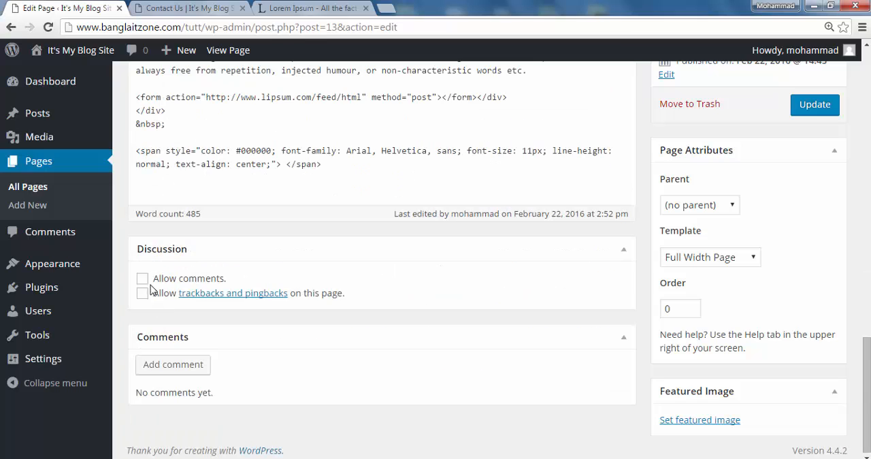
- Allow comments plus trackbacks and pingbacks on the Contact Us page, and update the page
left_click(142, 279)
left_click(143, 293)
left_click(812, 108)
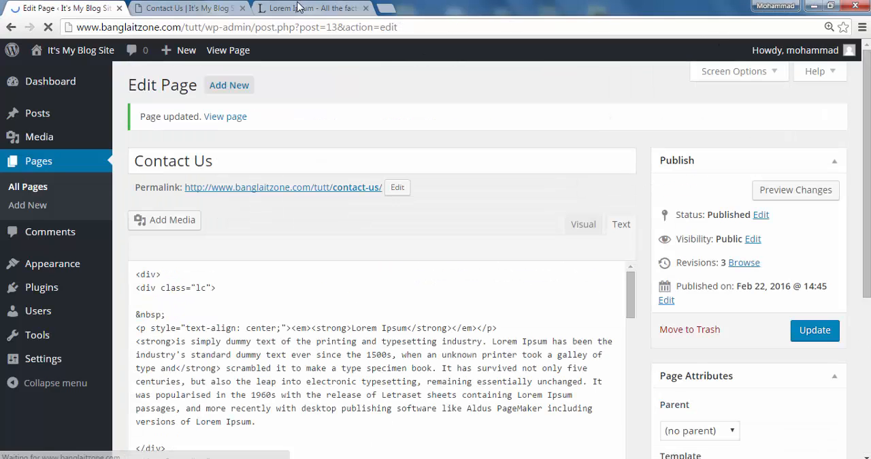
- Reload the live Contact Us page and examine the comment form beneath its content
left_click(216, 8)
left_click(47, 27)
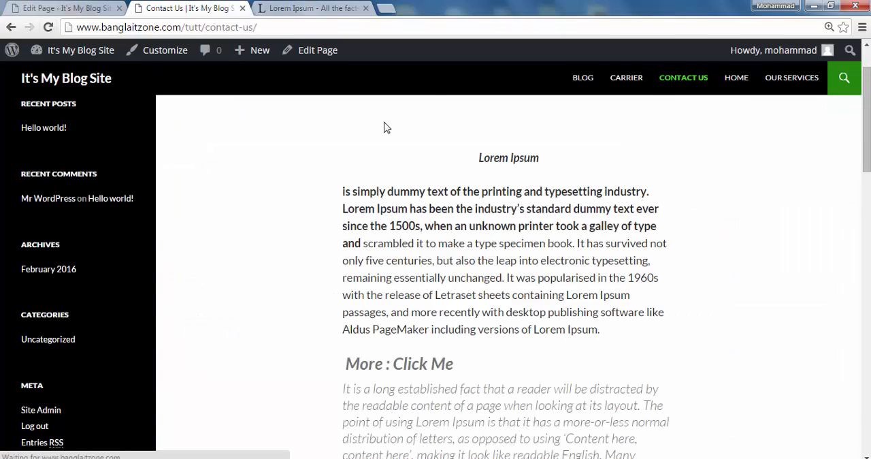
scroll(386, 128, "down", 5)
scroll(383, 116, "down", 10)
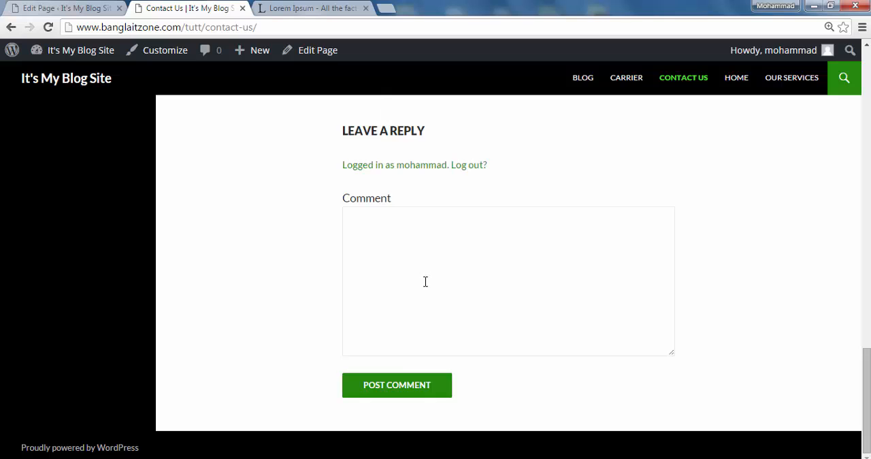
scroll(426, 281, "up", 3)
scroll(404, 307, "down", 3)
scroll(390, 230, "up", 3)
left_click(93, 11)
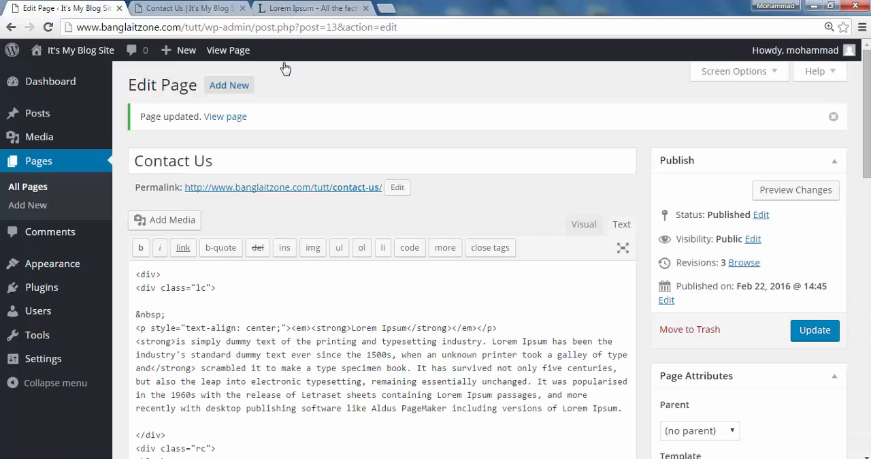
left_click(217, 11)
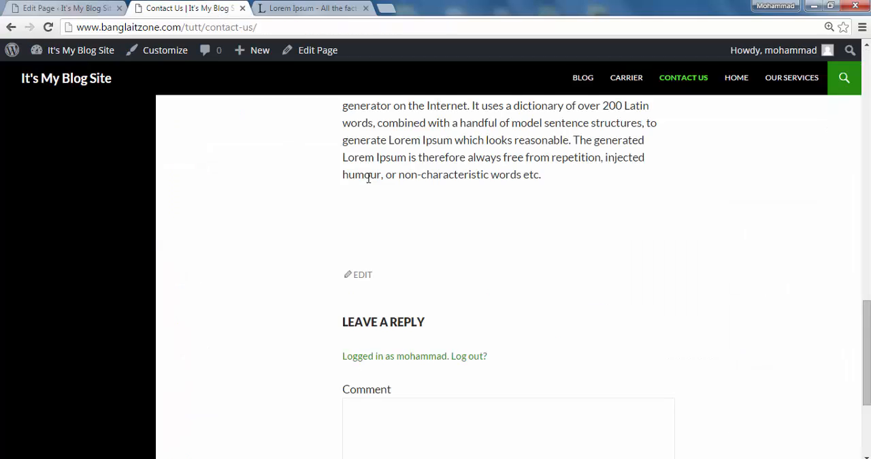
- Look over the live Contact Us page between its heading and the comment form
scroll(368, 178, "up", 10)
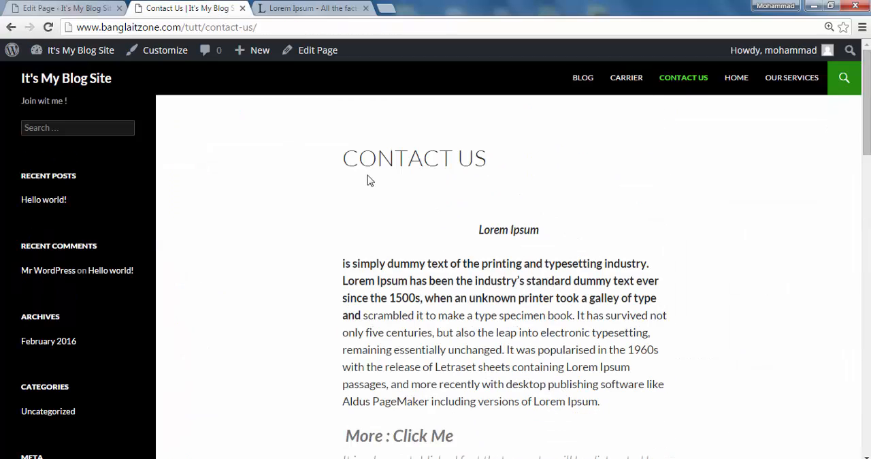
scroll(401, 210, "down", 14)
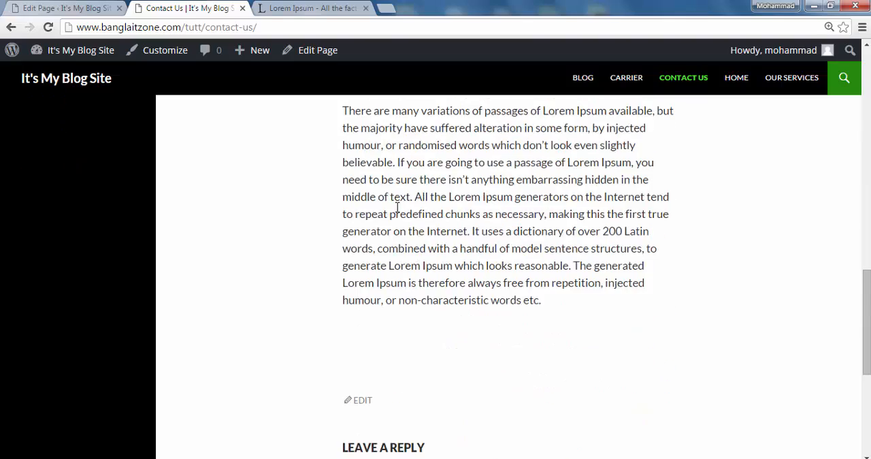
scroll(395, 208, "up", 3)
middle_click(393, 209)
scroll(392, 209, "up", 6)
scroll(393, 209, "up", 5)
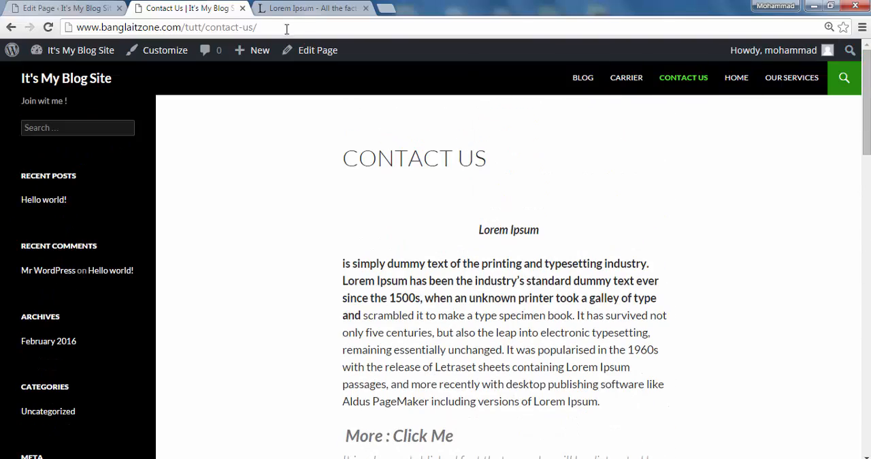
- Return to the Contact Us page editor and hide the Comments box through the screen options
left_click(87, 8)
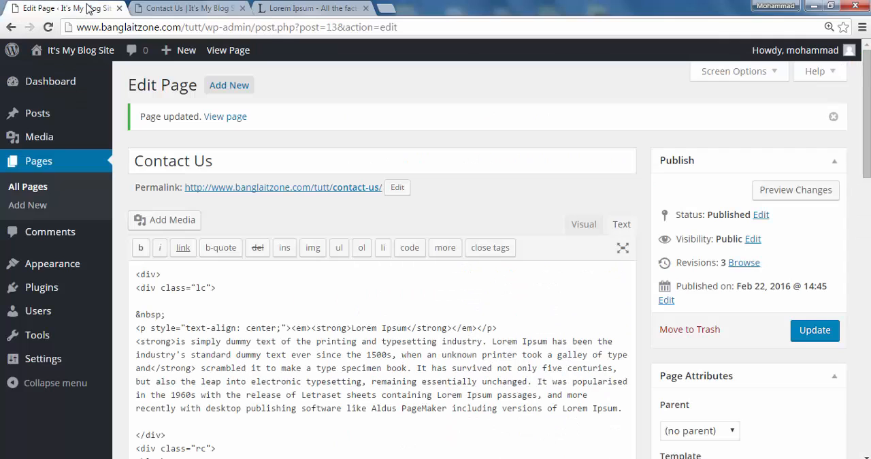
left_click(776, 74)
left_click(374, 102)
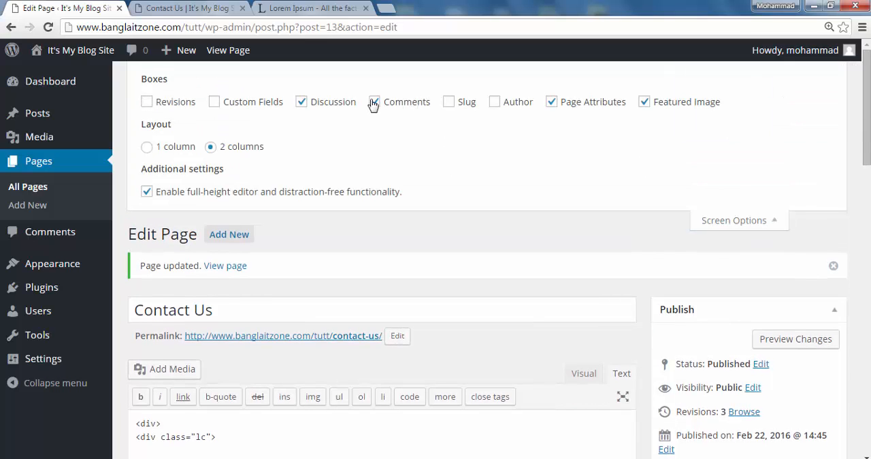
left_click(304, 105)
left_click(306, 109)
- Disallow comments as well as trackbacks and pingbacks on the Contact Us page
scroll(397, 154, "down", 6)
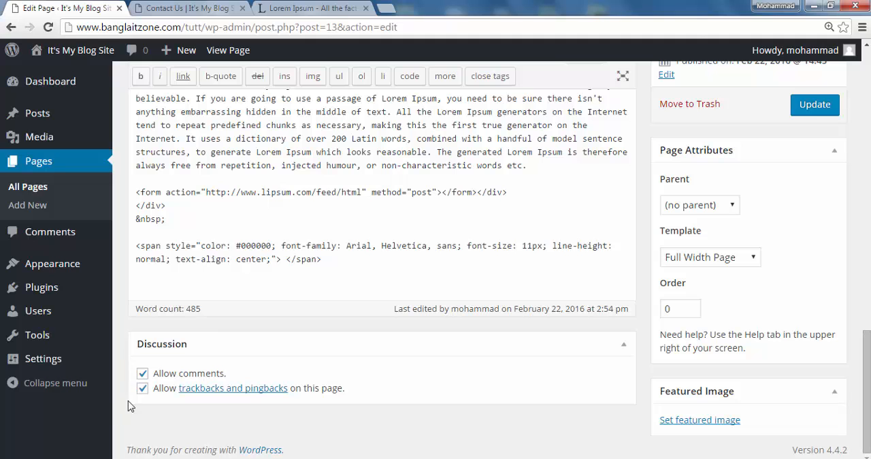
left_click(143, 373)
left_click(142, 388)
- Hide the Discussion box in the screen options and update the Contact Us page
scroll(310, 327, "up", 15)
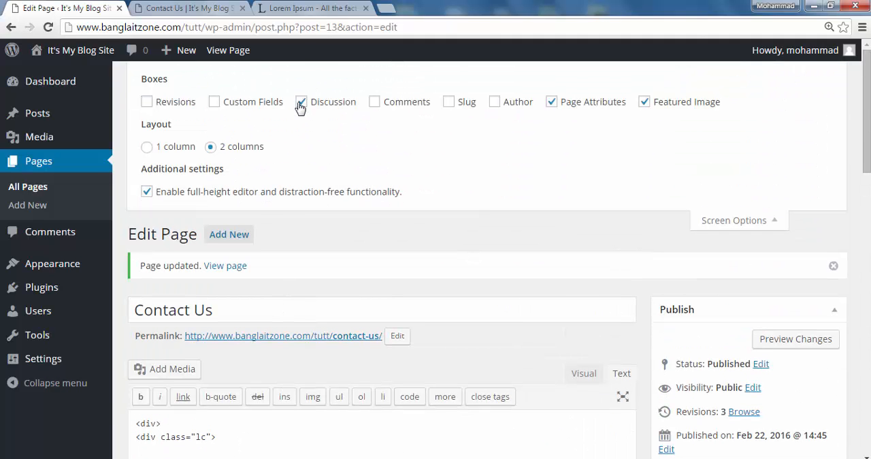
left_click(303, 106)
scroll(771, 236, "down", 7)
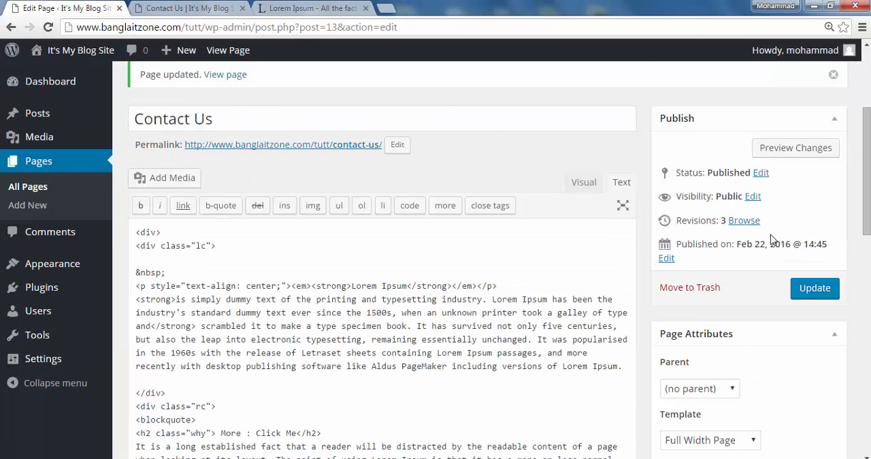
left_click(807, 103)
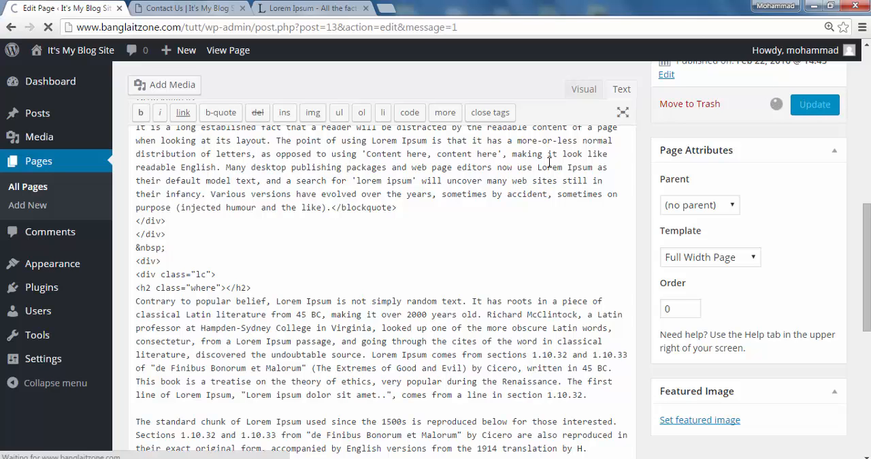
scroll(768, 395, "down", 2)
scroll(764, 399, "down", 1)
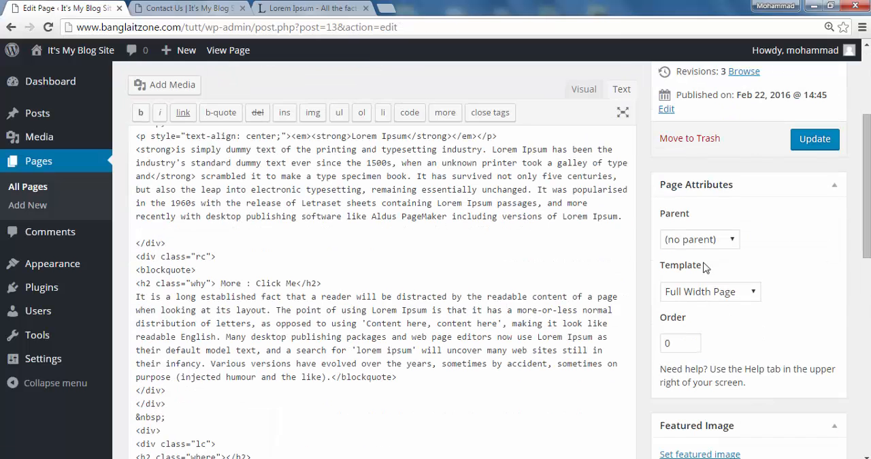
- Start a new page and title it Consultancy
scroll(423, 289, "up", 3)
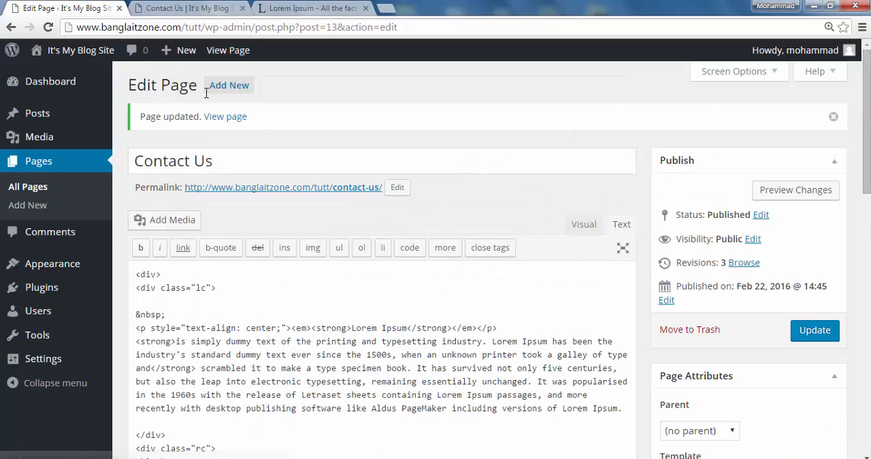
left_click(231, 87)
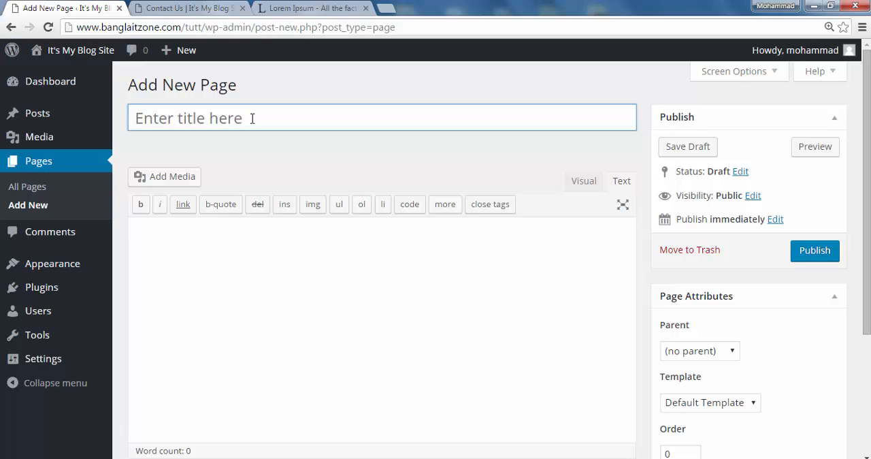
type("C")
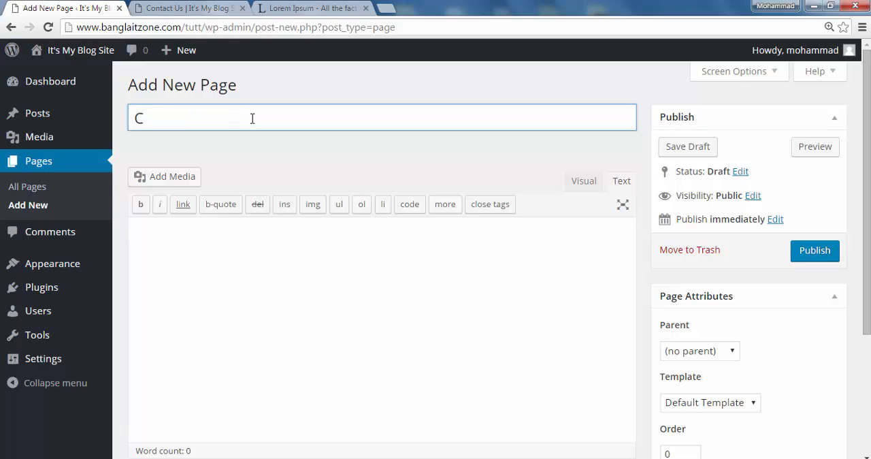
type("onsultancy")
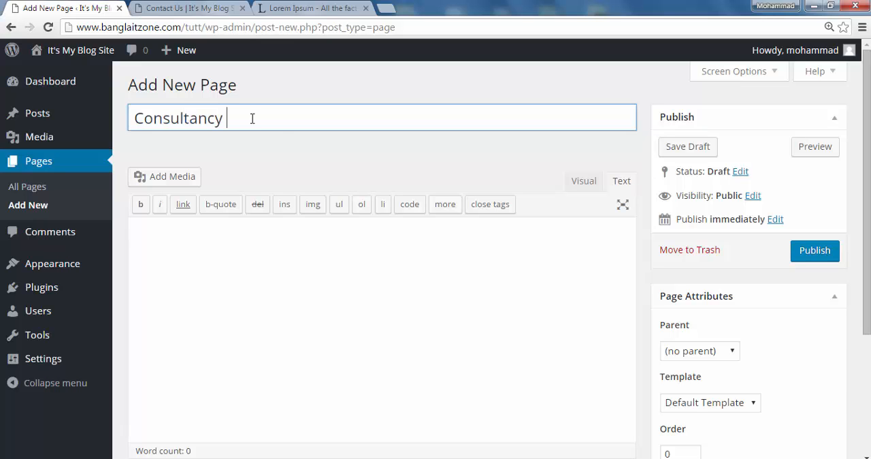
- Set Our Services as the Consultancy page's parent, publish the page, and update it
scroll(775, 316, "down", 2)
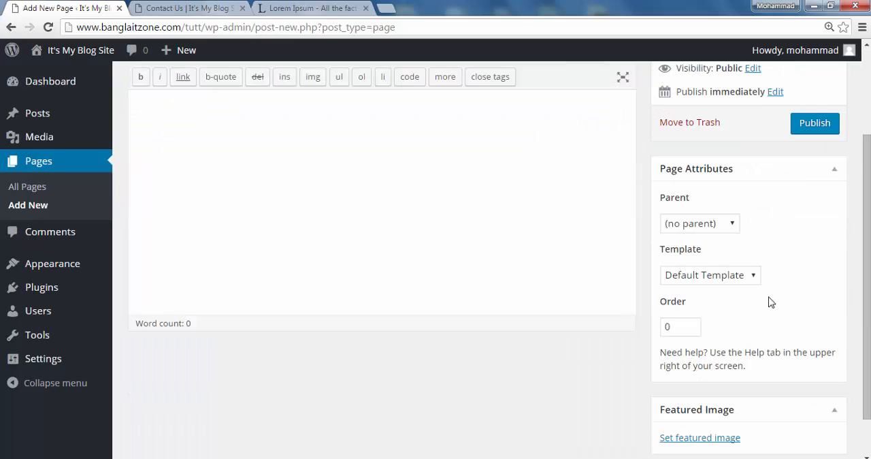
left_click(736, 227)
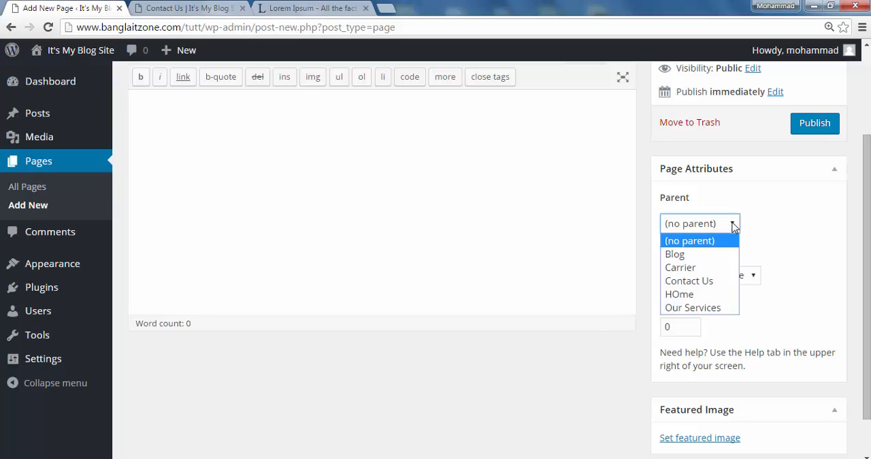
left_click(715, 310)
left_click(817, 130)
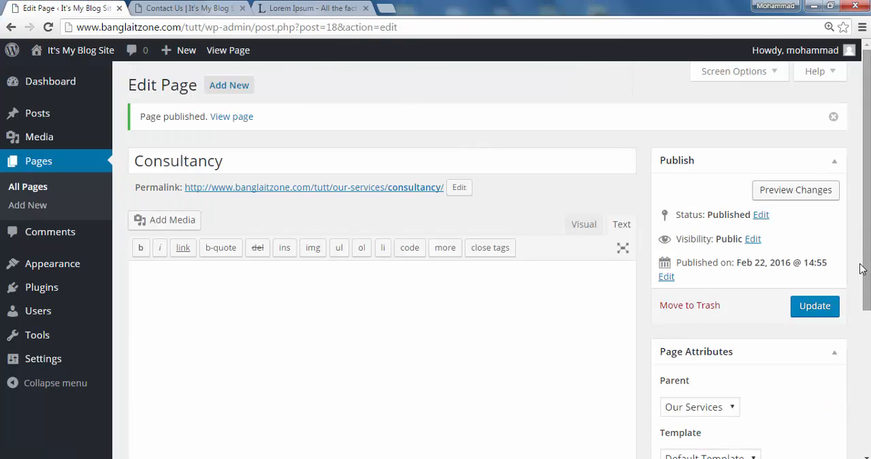
left_click(811, 306)
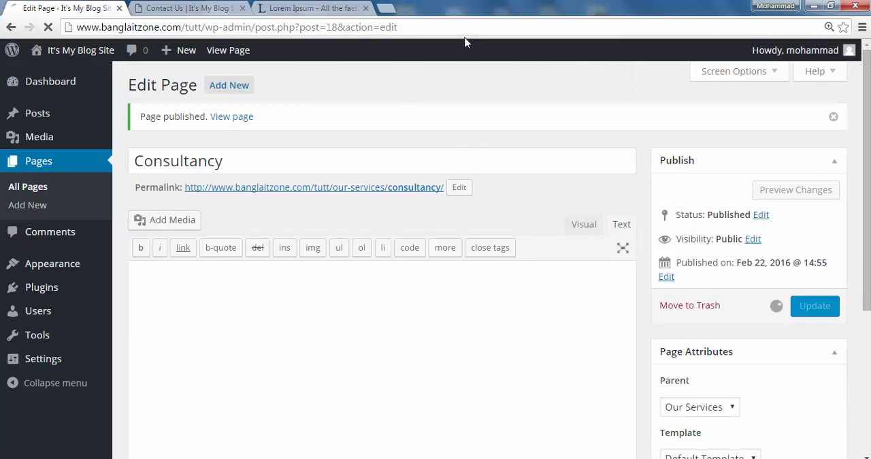
- Reload the live site and check the submenu under Our Services
left_click(211, 10)
left_click(48, 31)
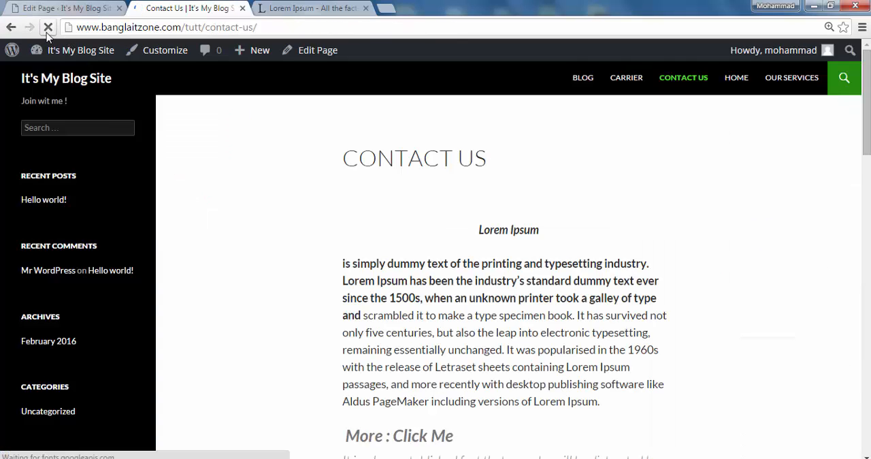
mouse_move(776, 87)
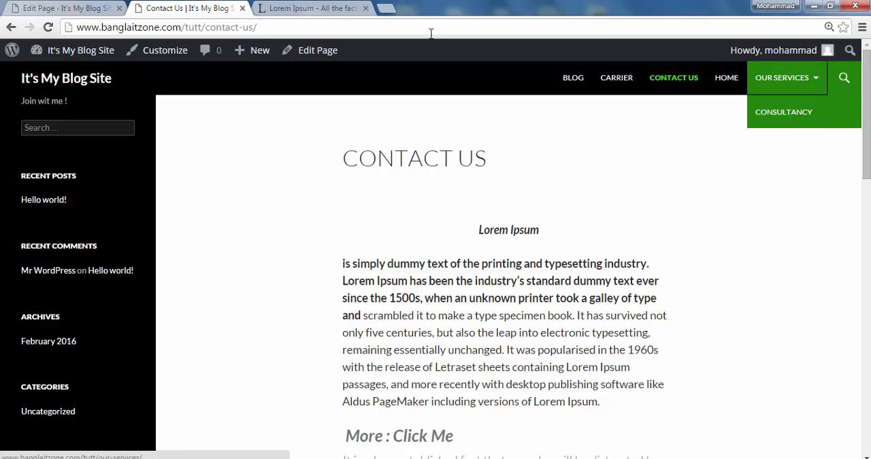
- Return to the page editor and start another new page titled IT Training
left_click(68, 8)
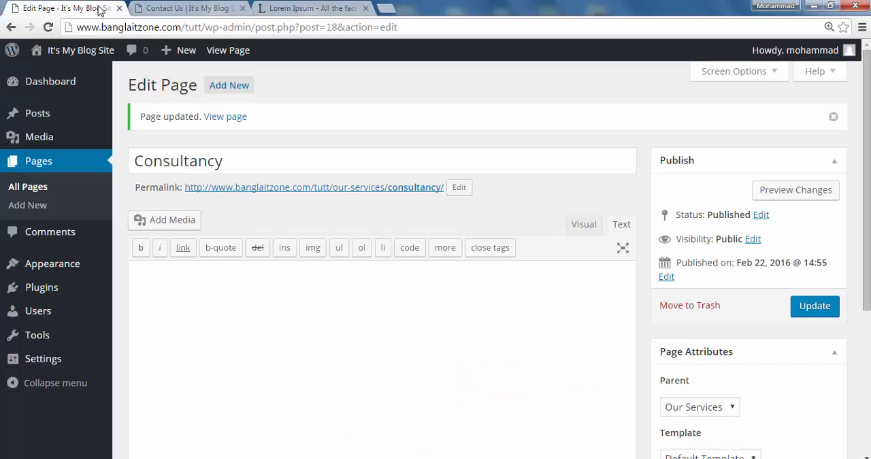
left_click(233, 88)
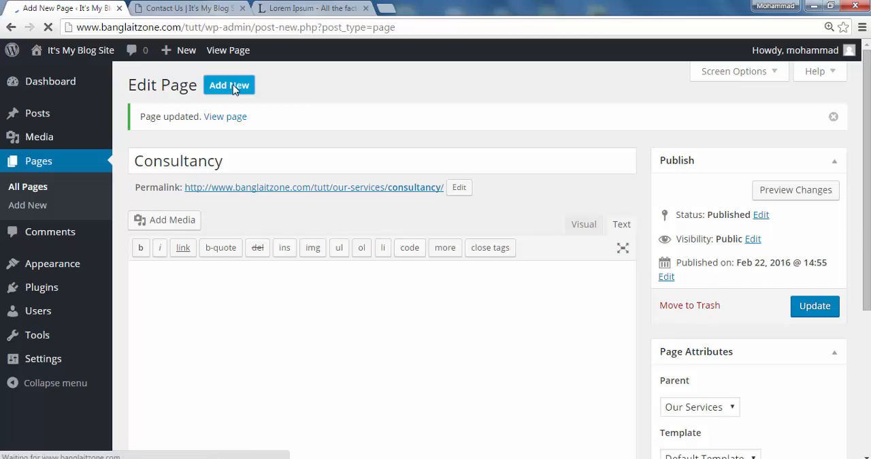
left_click(211, 119)
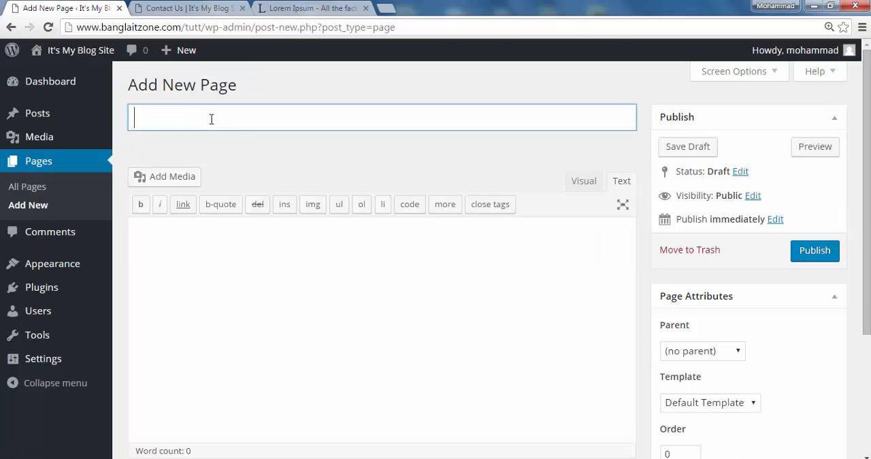
type("IT Training")
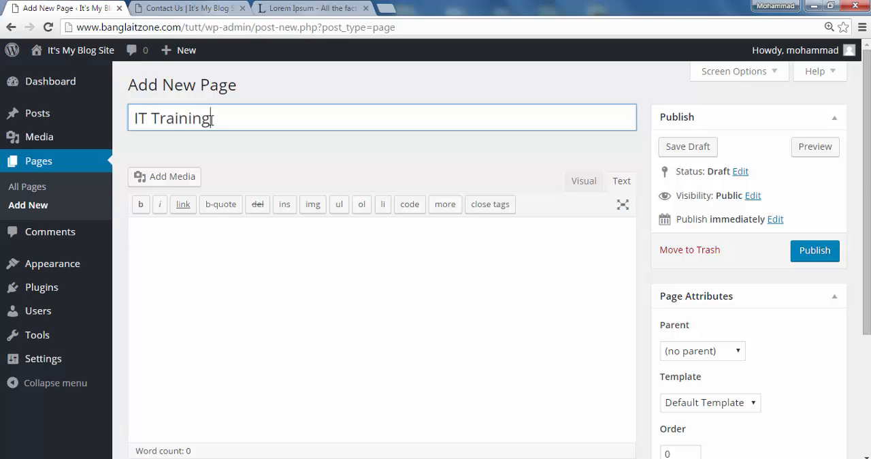
- Set Our Services as the IT Training page's parent and publish the page
left_click(738, 351)
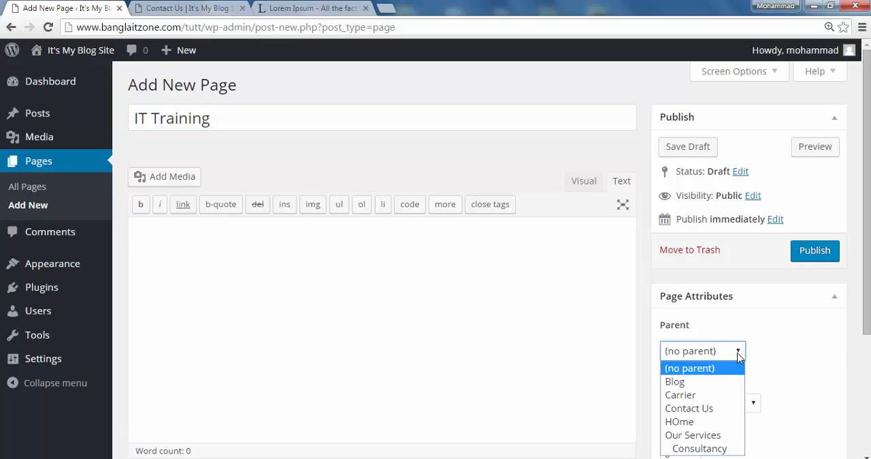
left_click(718, 436)
left_click(821, 263)
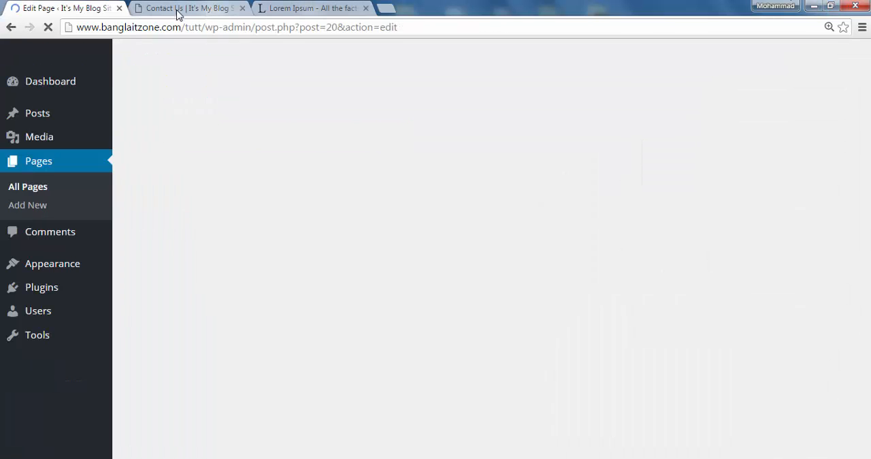
- Reload the live site to check the Our Services submenu again, and return to the IT Training page editor
left_click(179, 9)
left_click(49, 27)
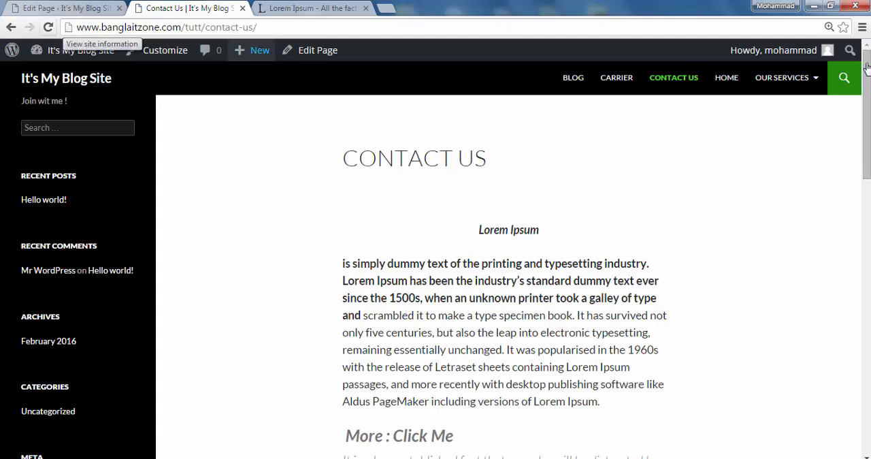
mouse_move(817, 80)
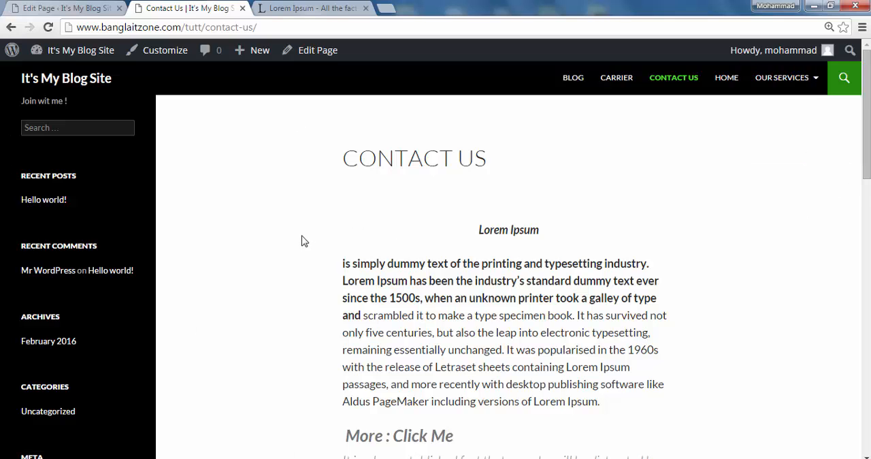
scroll(301, 241, "down", 3)
left_click(65, 8)
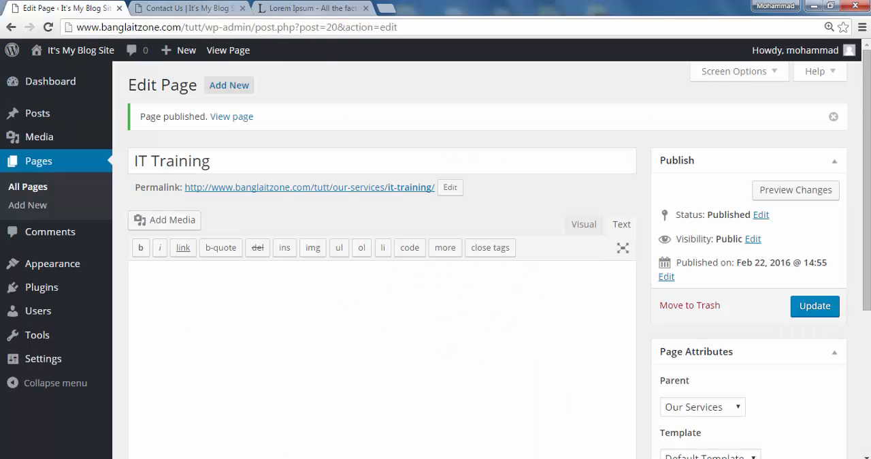
key("alt+Tab")
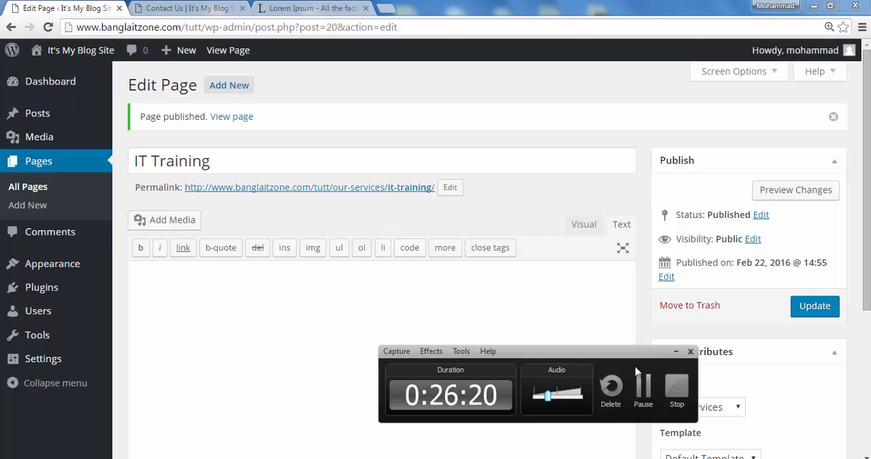
left_click(677, 352)
scroll(190, 325, "down", 3)
scroll(190, 325, "up", 3)
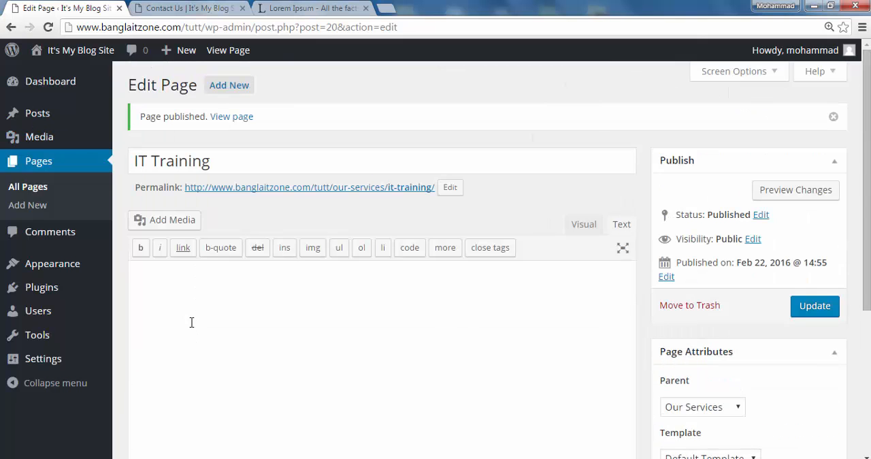
scroll(177, 319, "down", 3)
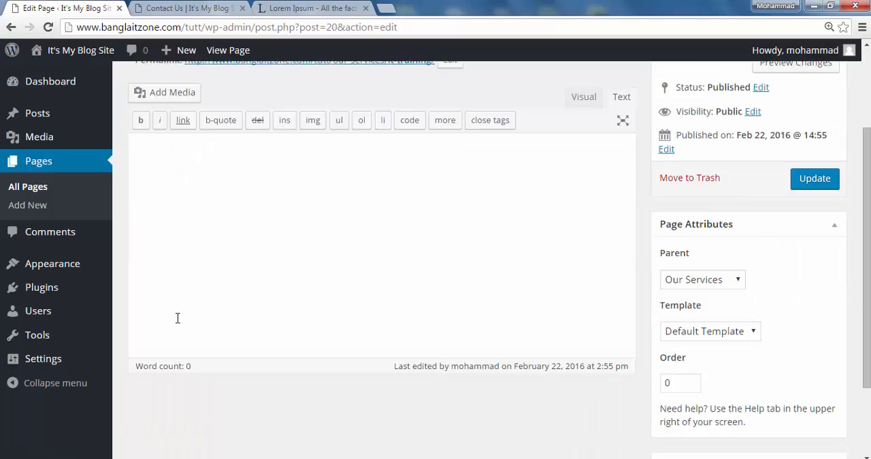
scroll(180, 319, "up", 3)
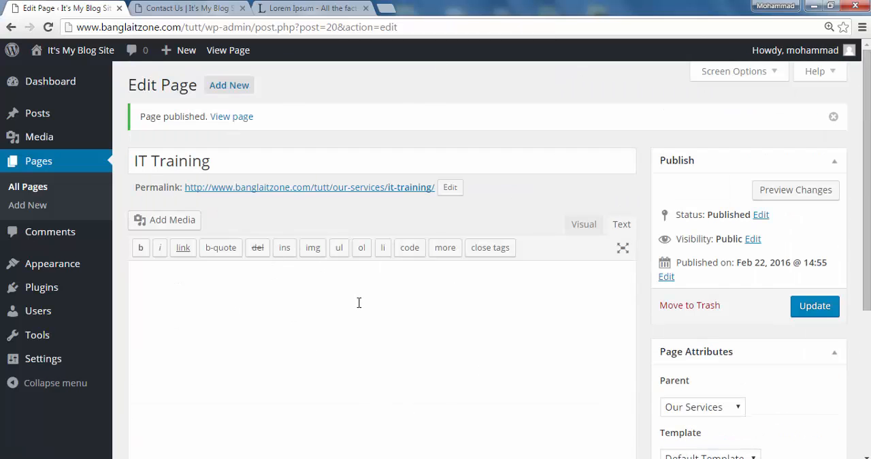
- Change the IT Training page's permalink slug to training
left_click(455, 188)
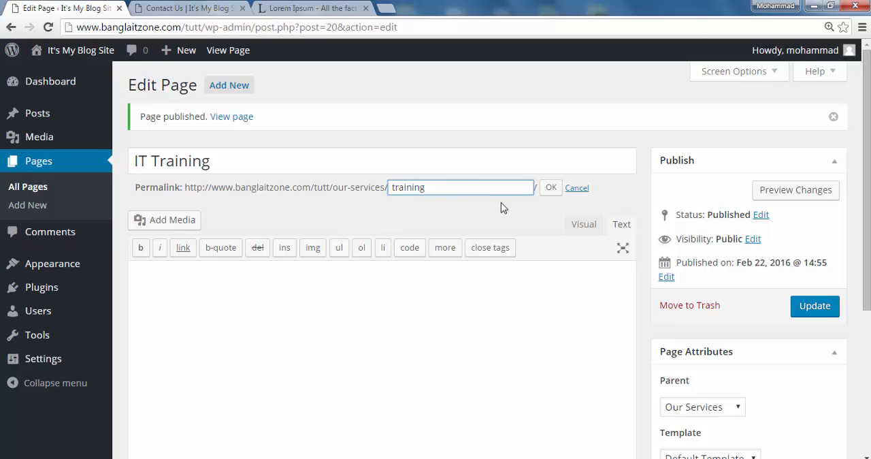
left_click(550, 188)
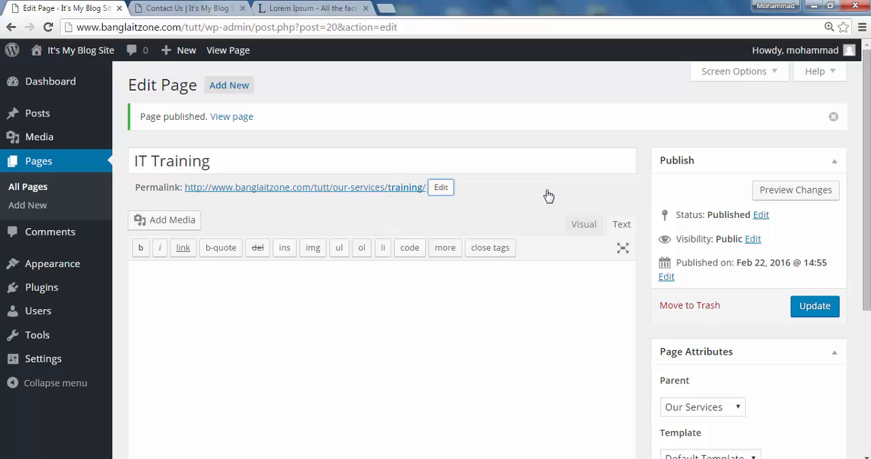
left_click(496, 209)
- Switch the IT Training page's content editor to visual mode
scroll(477, 283, "down", 4)
scroll(440, 278, "up", 3)
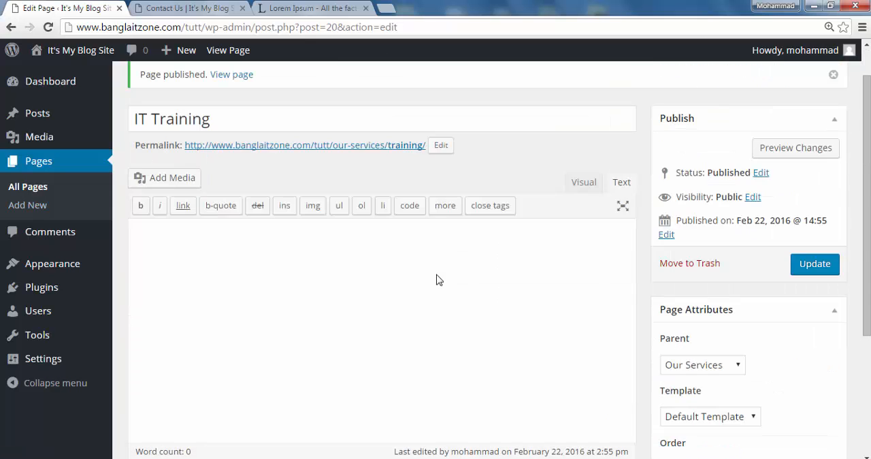
left_click(587, 185)
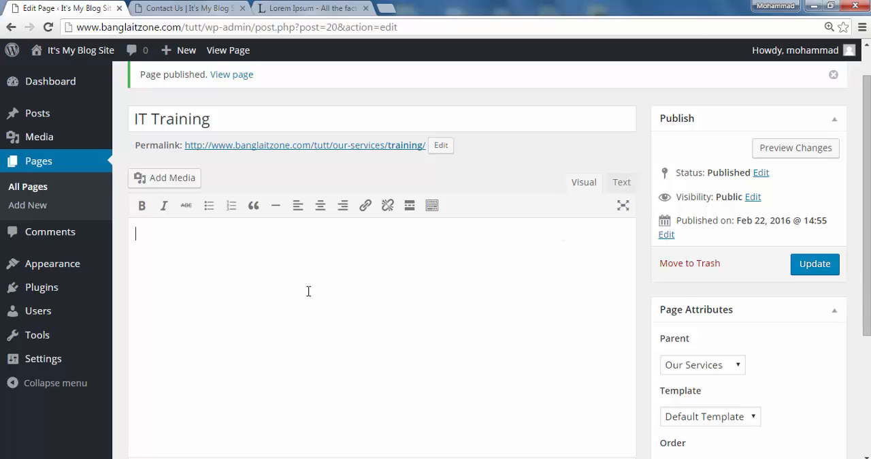
scroll(304, 298, "down", 1)
scroll(302, 299, "up", 2)
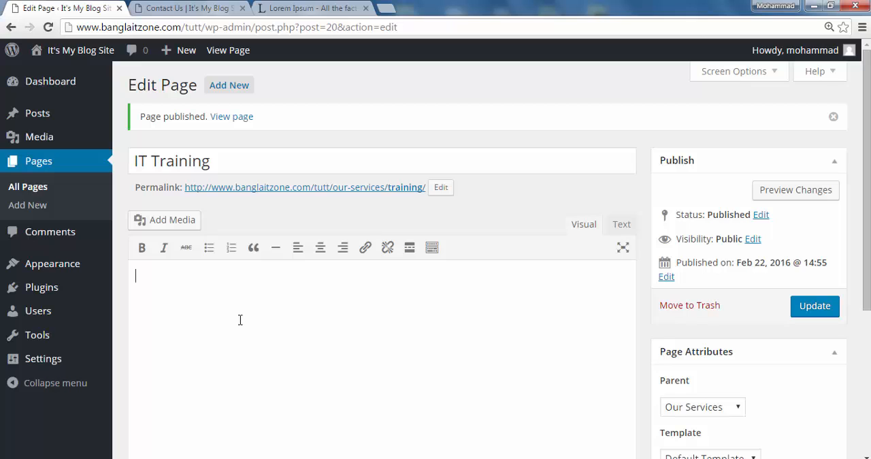
scroll(240, 320, "down", 3)
scroll(246, 320, "up", 3)
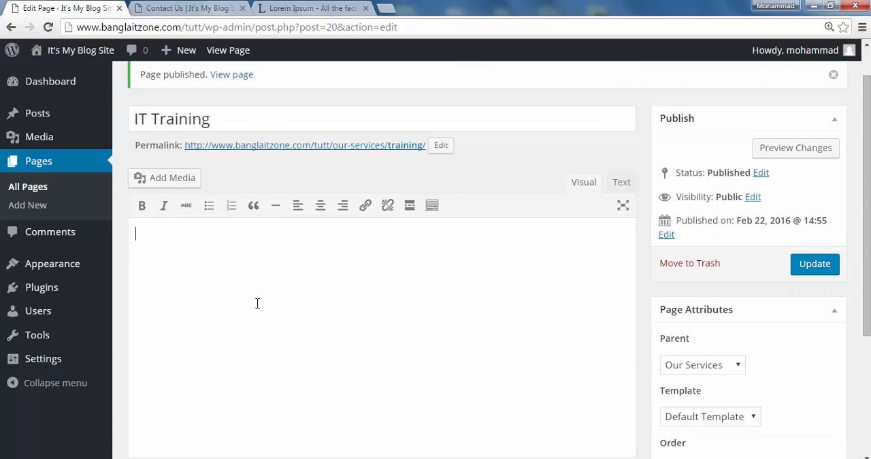
mouse_move(23, 366)
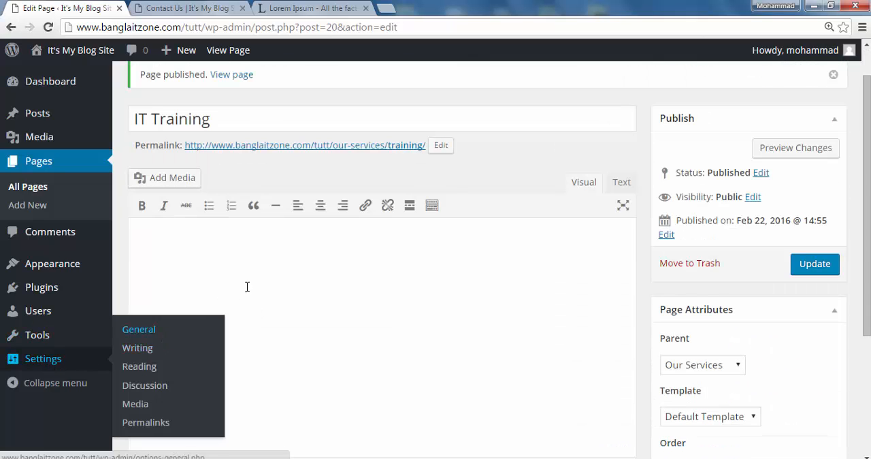